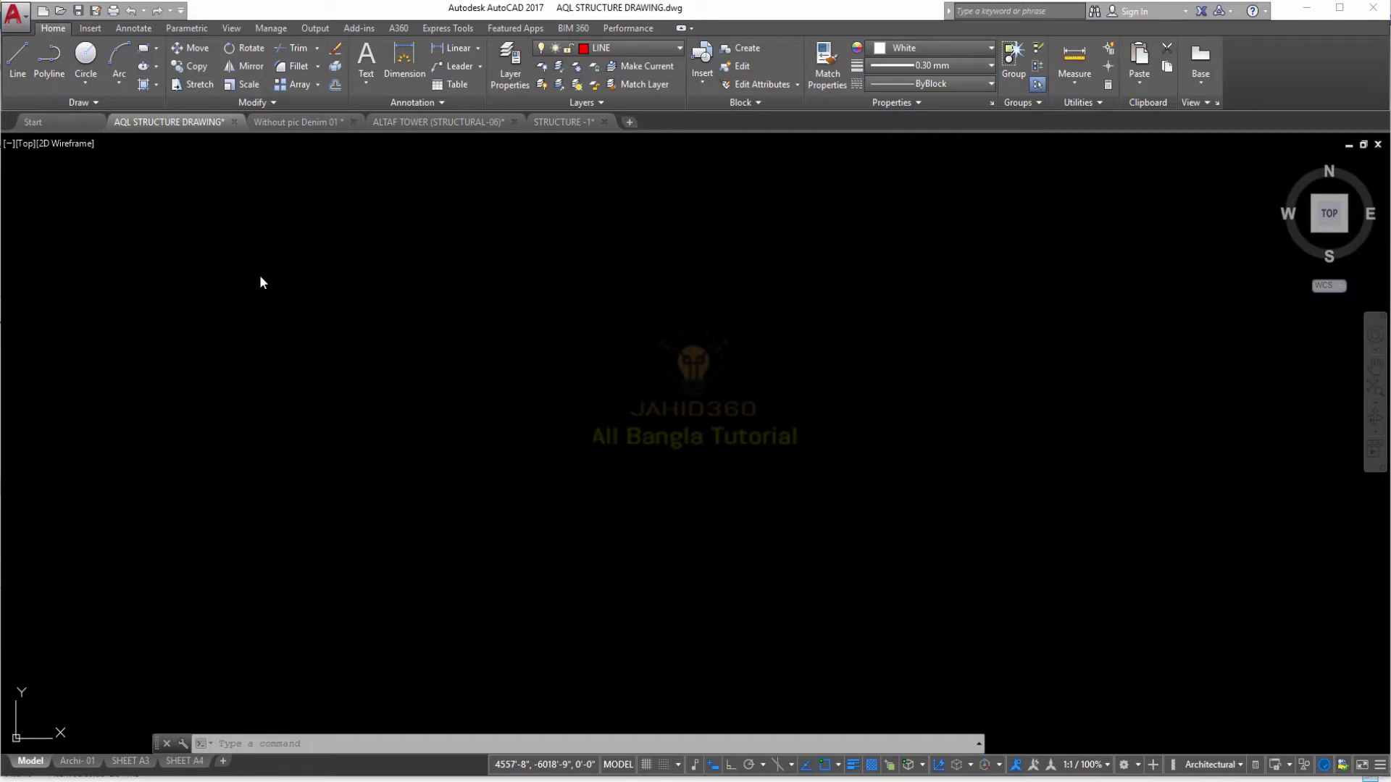
# - Browse the Parametric, View, Manage and Output ribbon tabs, then return to Home
pyautogui.click(182, 27)
pyautogui.click(232, 28)
pyautogui.click(271, 29)
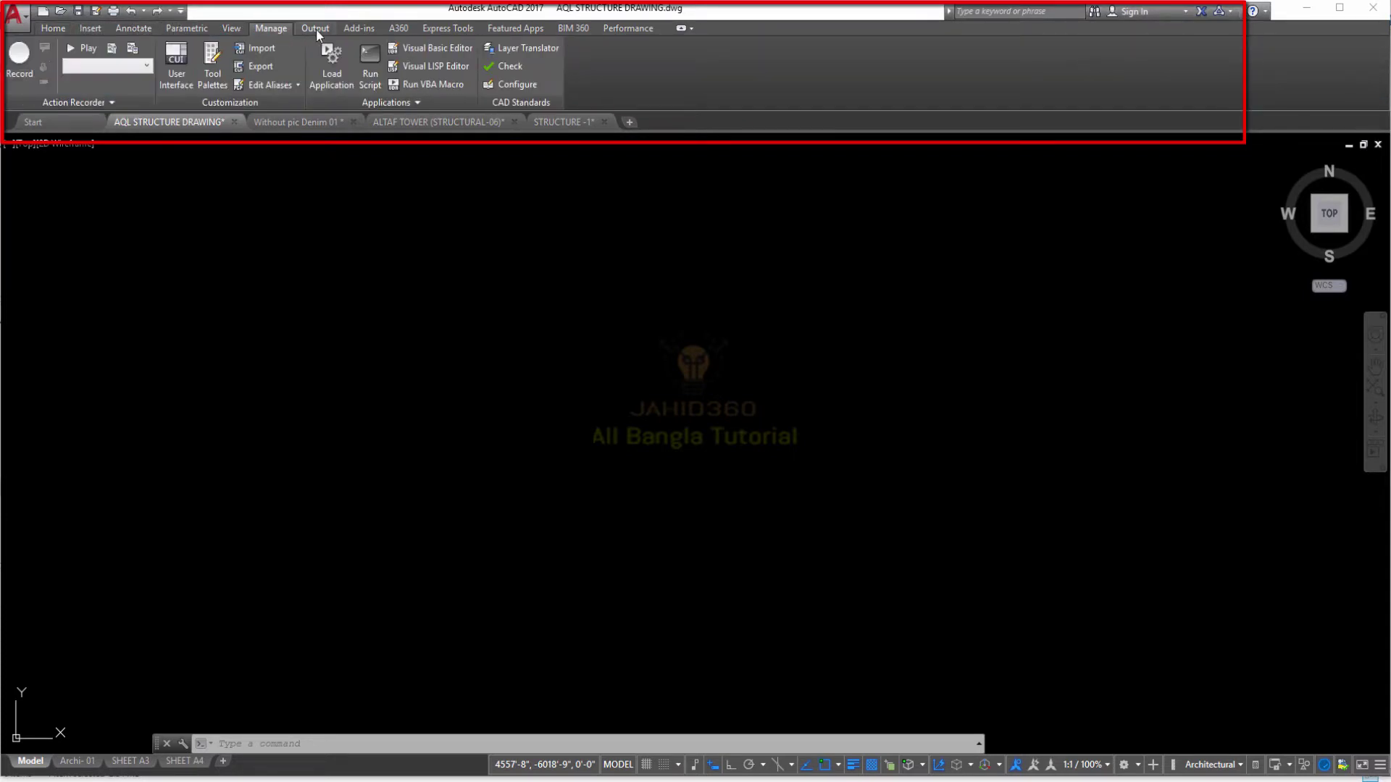
pyautogui.click(316, 29)
pyautogui.click(50, 27)
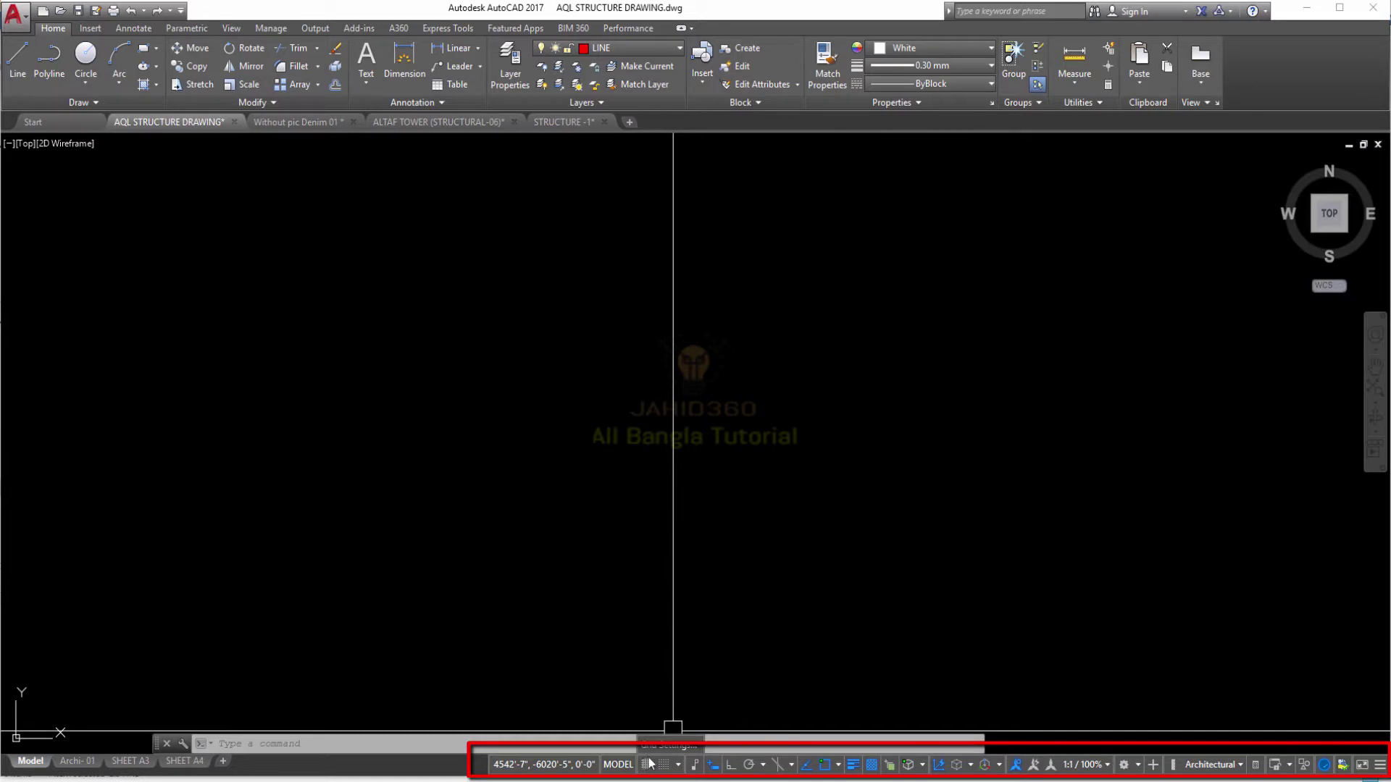
# - Review the Drafting Settings tabs and close the dialog without changes
pyautogui.click(668, 746)
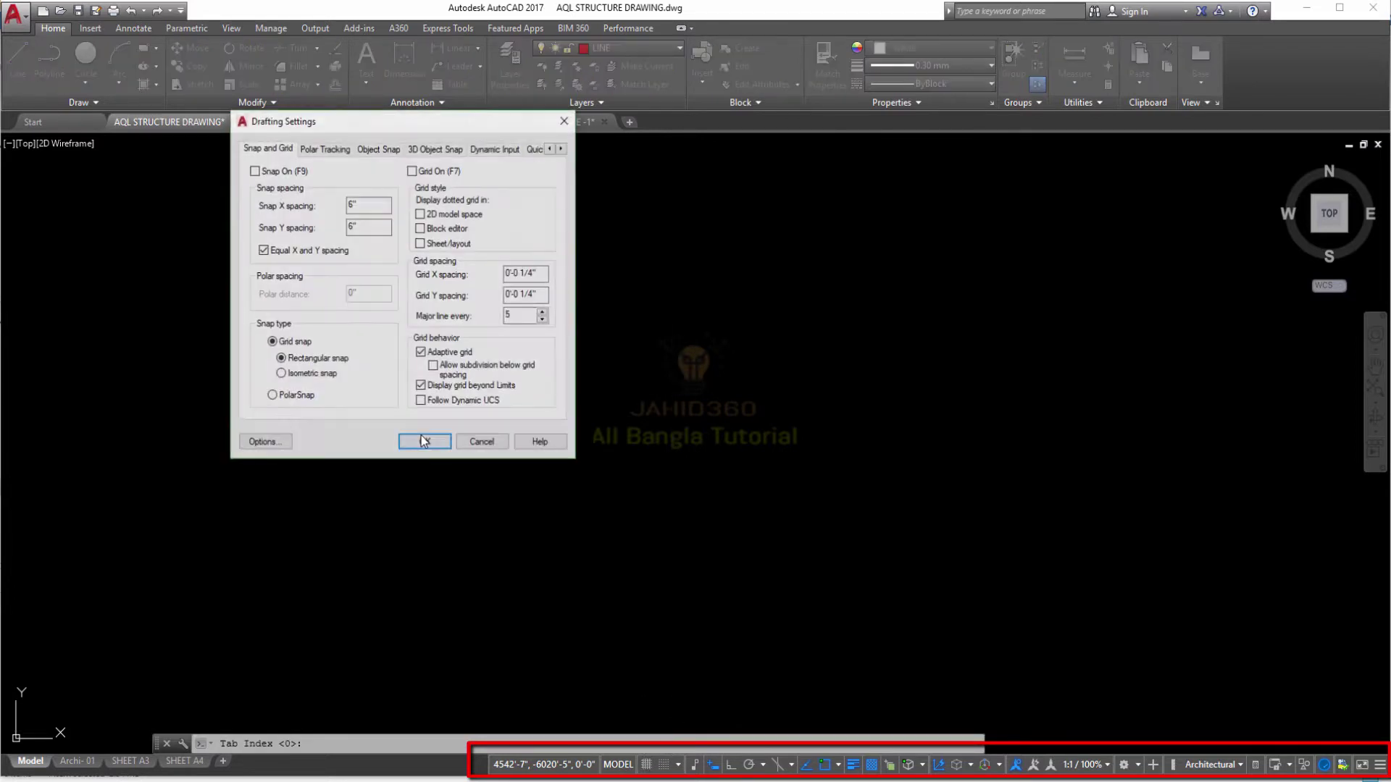
pyautogui.moveTo(332, 130); pyautogui.dragTo(337, 189)
pyautogui.click(331, 209)
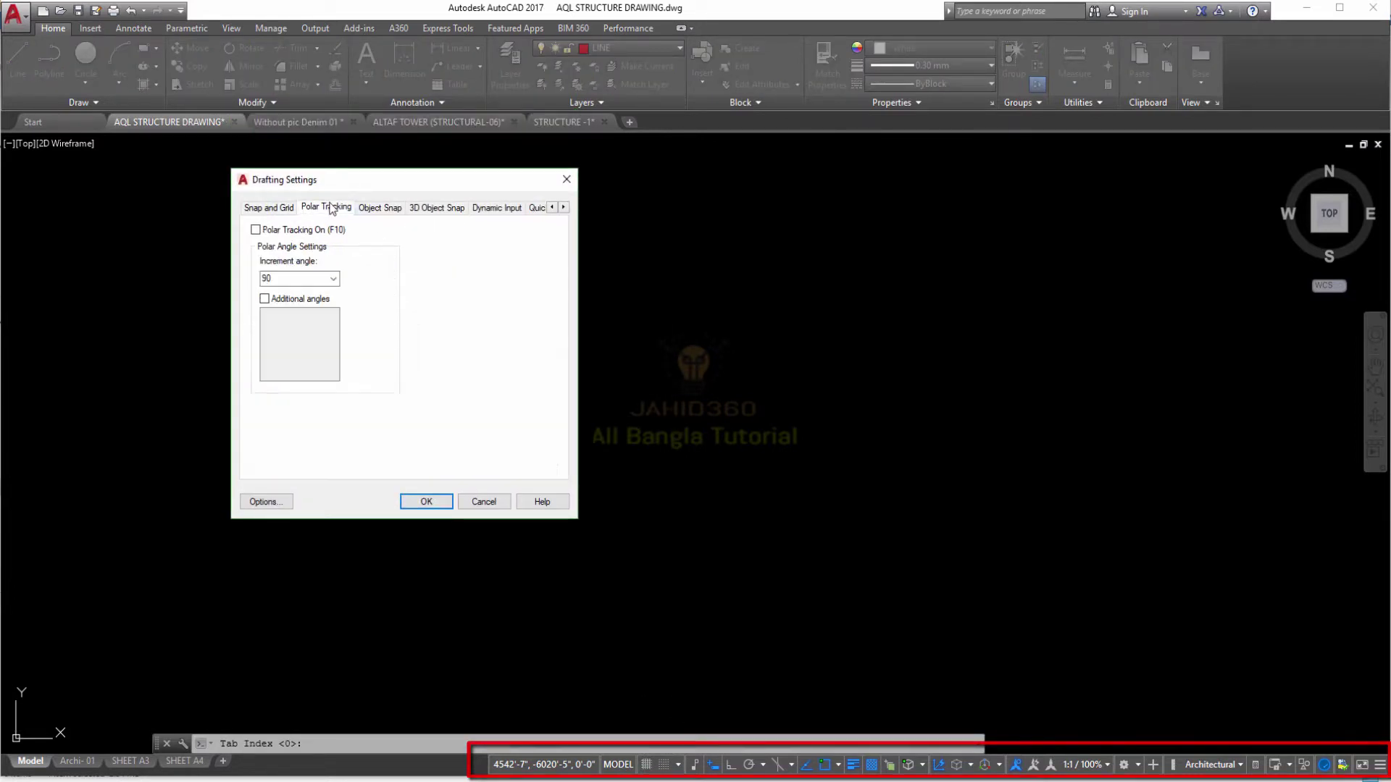
pyautogui.click(384, 207)
pyautogui.click(431, 207)
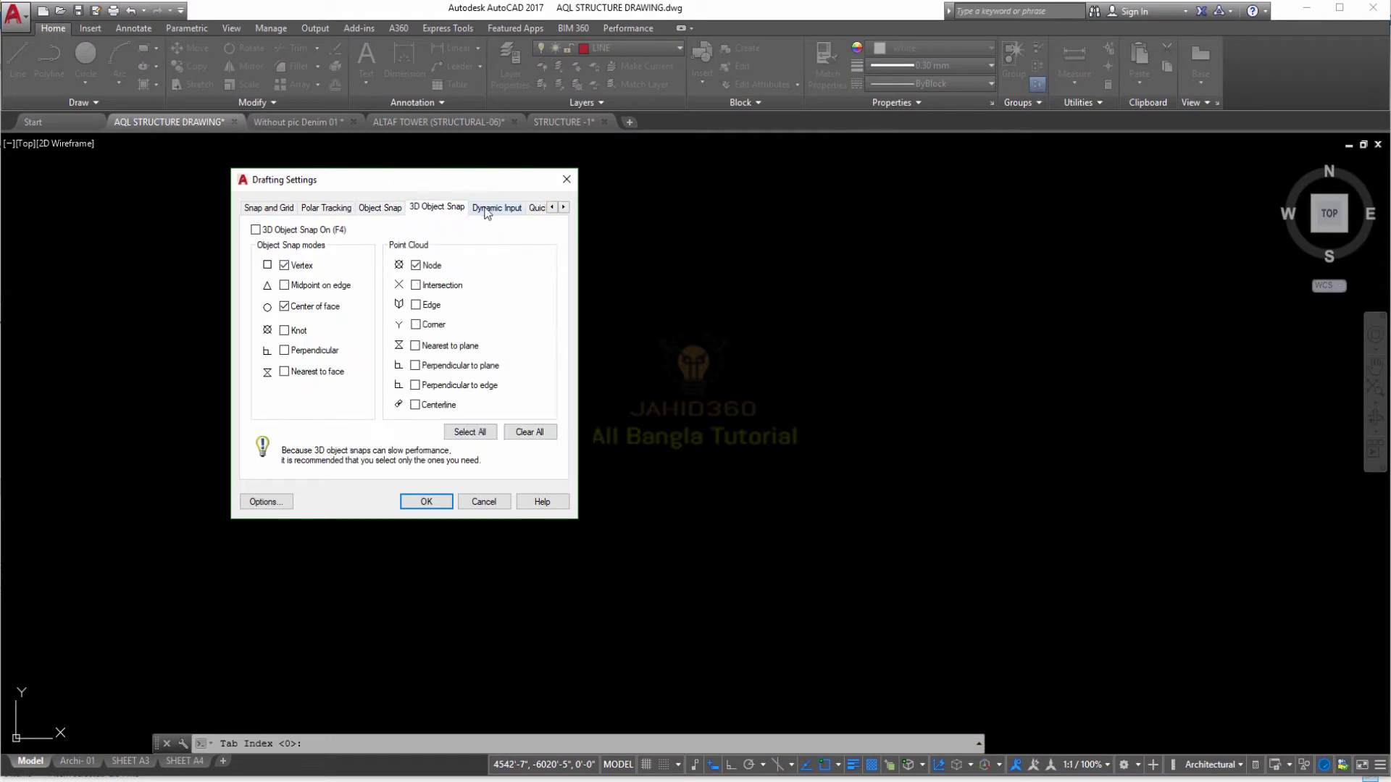
pyautogui.click(507, 208)
pyautogui.click(537, 208)
pyautogui.moveTo(512, 180); pyautogui.dragTo(611, 262)
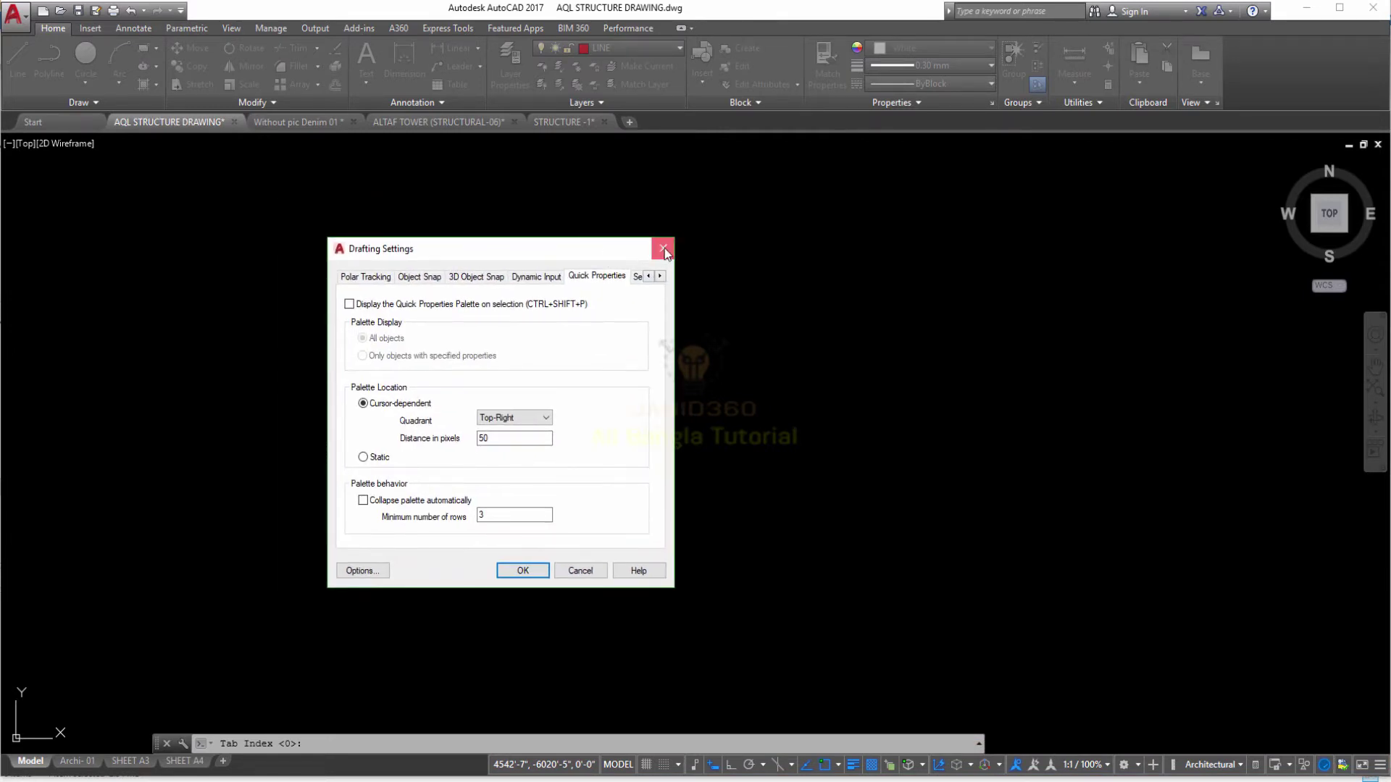
pyautogui.click(663, 247)
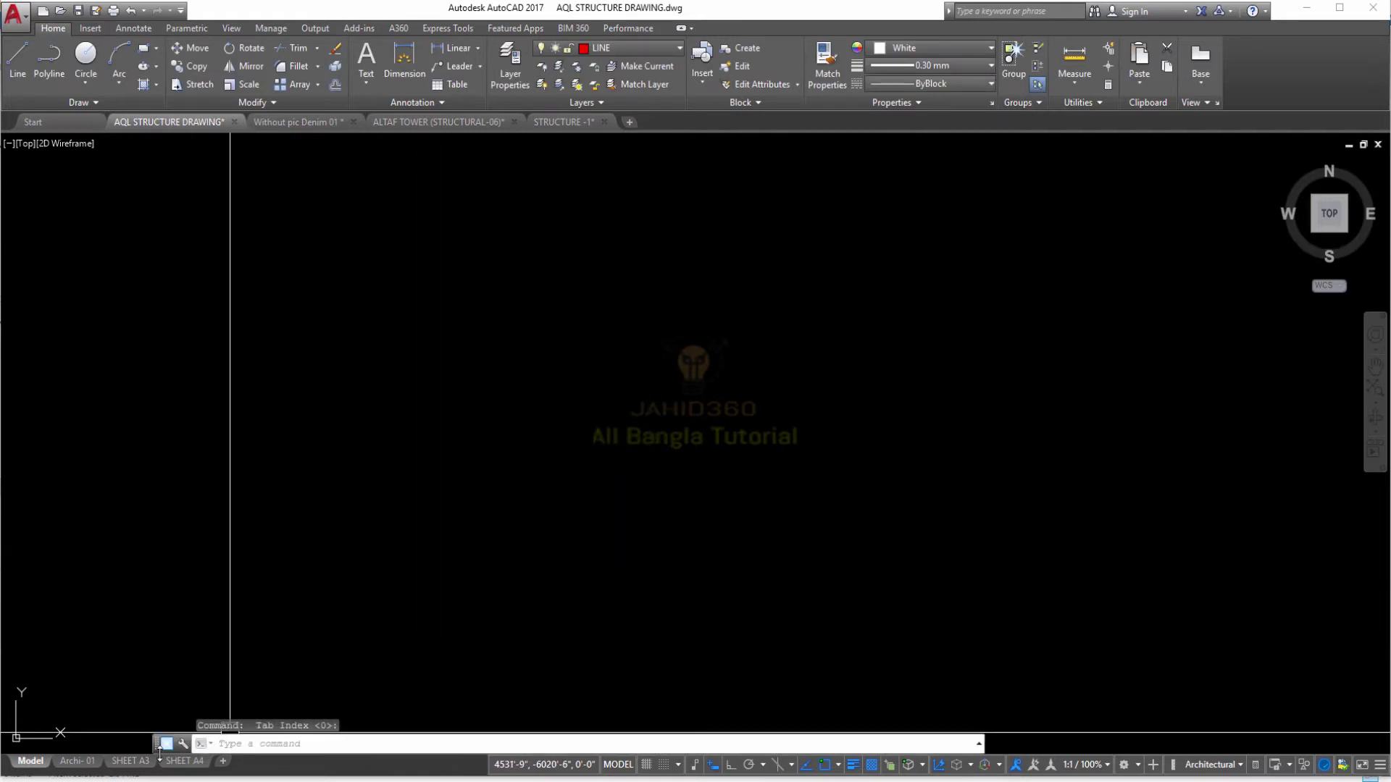
# - Dock the floating command line across the bottom of the window, then close the application menu
pyautogui.moveTo(161, 744); pyautogui.dragTo(252, 423)
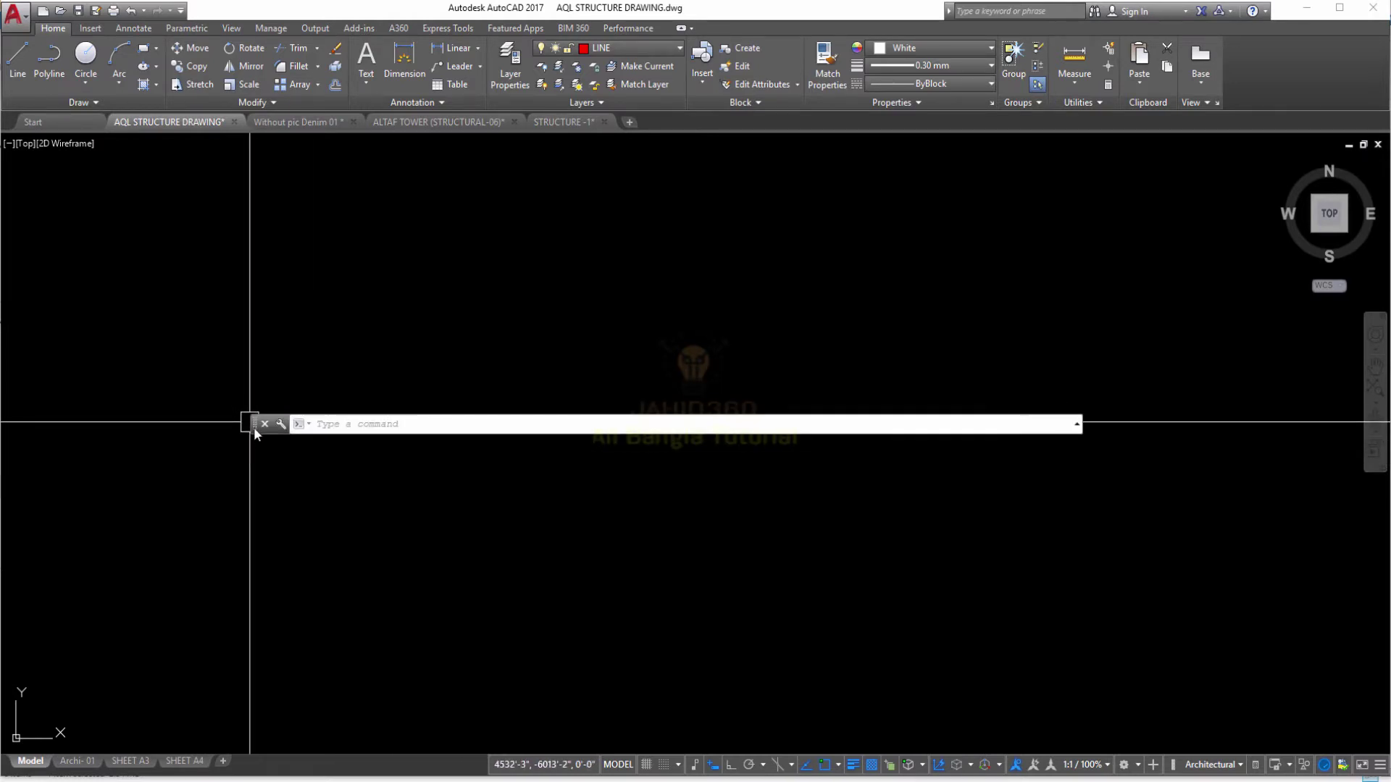
pyautogui.moveTo(254, 427); pyautogui.dragTo(276, 739)
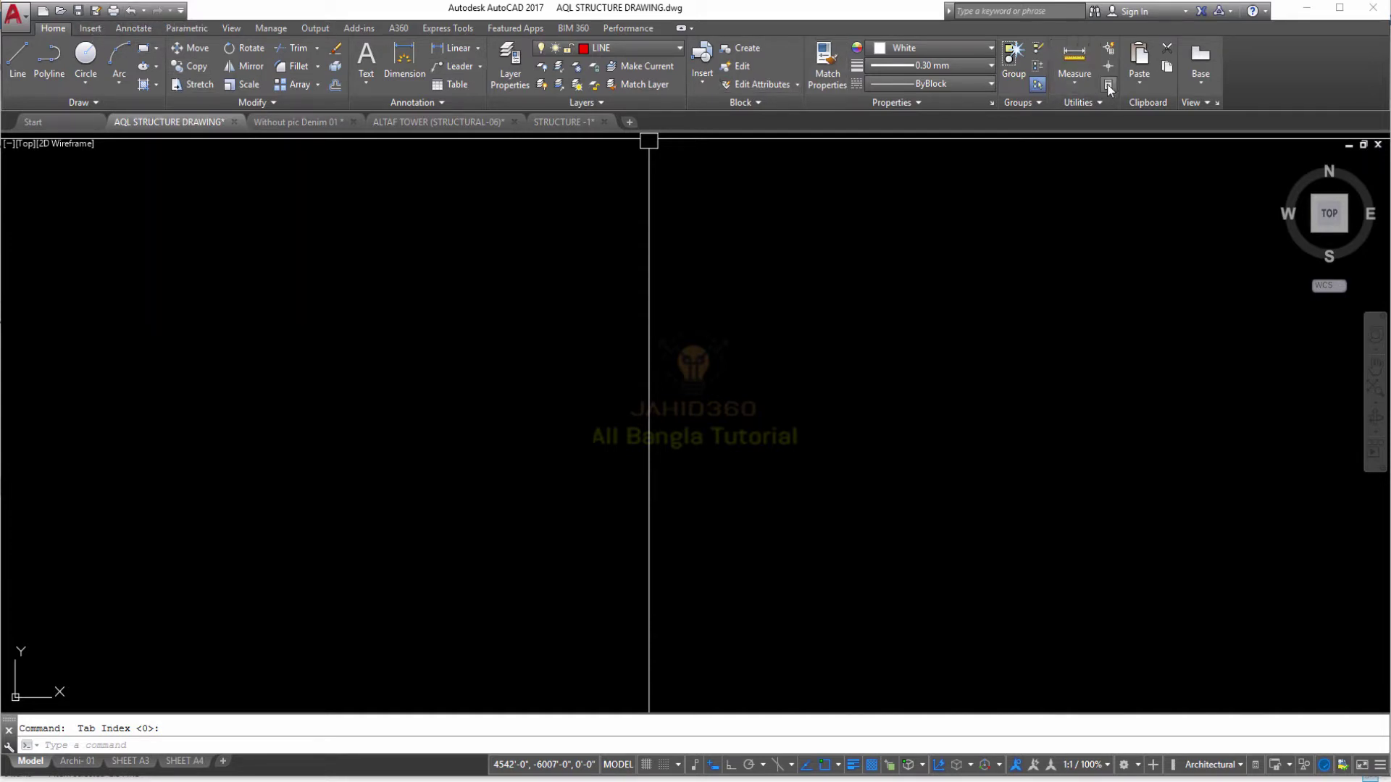
pyautogui.click(28, 16)
pyautogui.click(1047, 602)
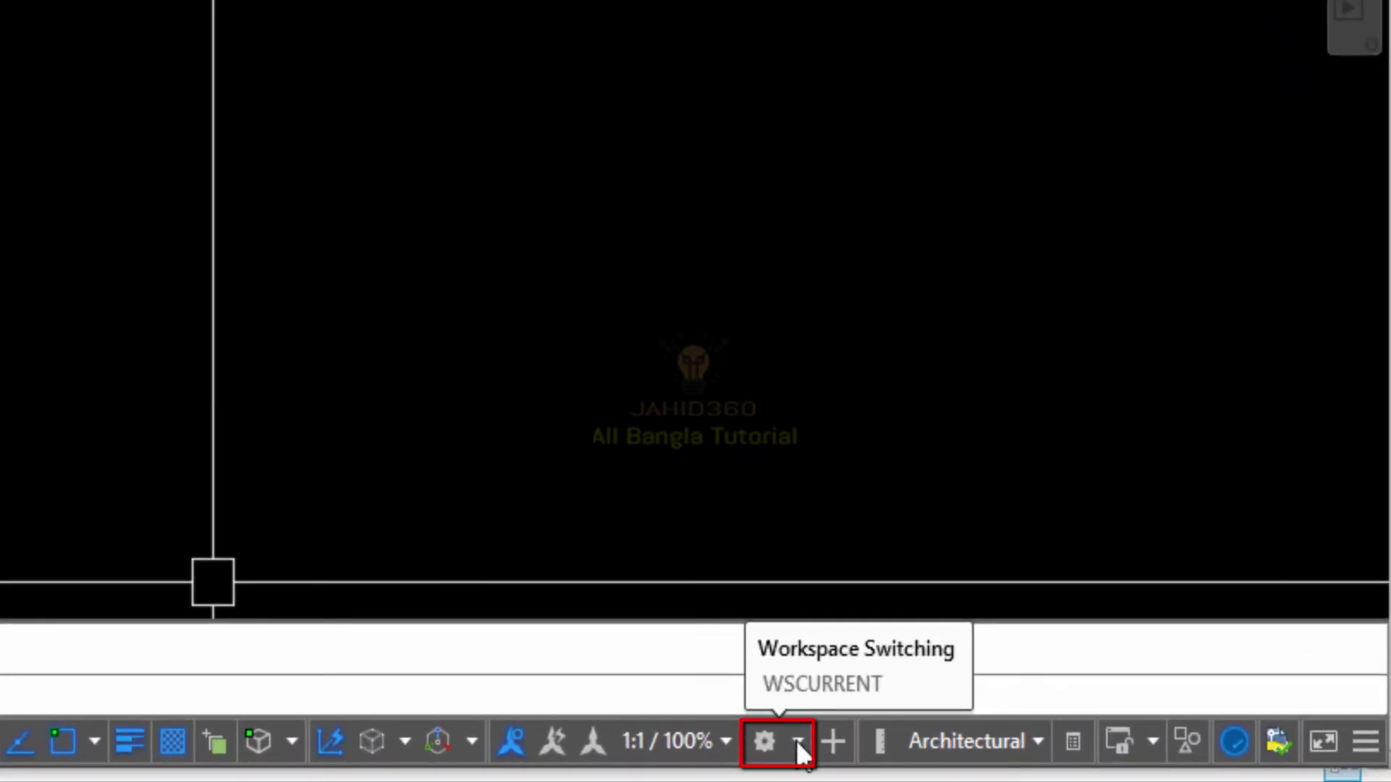
pyautogui.click(798, 742)
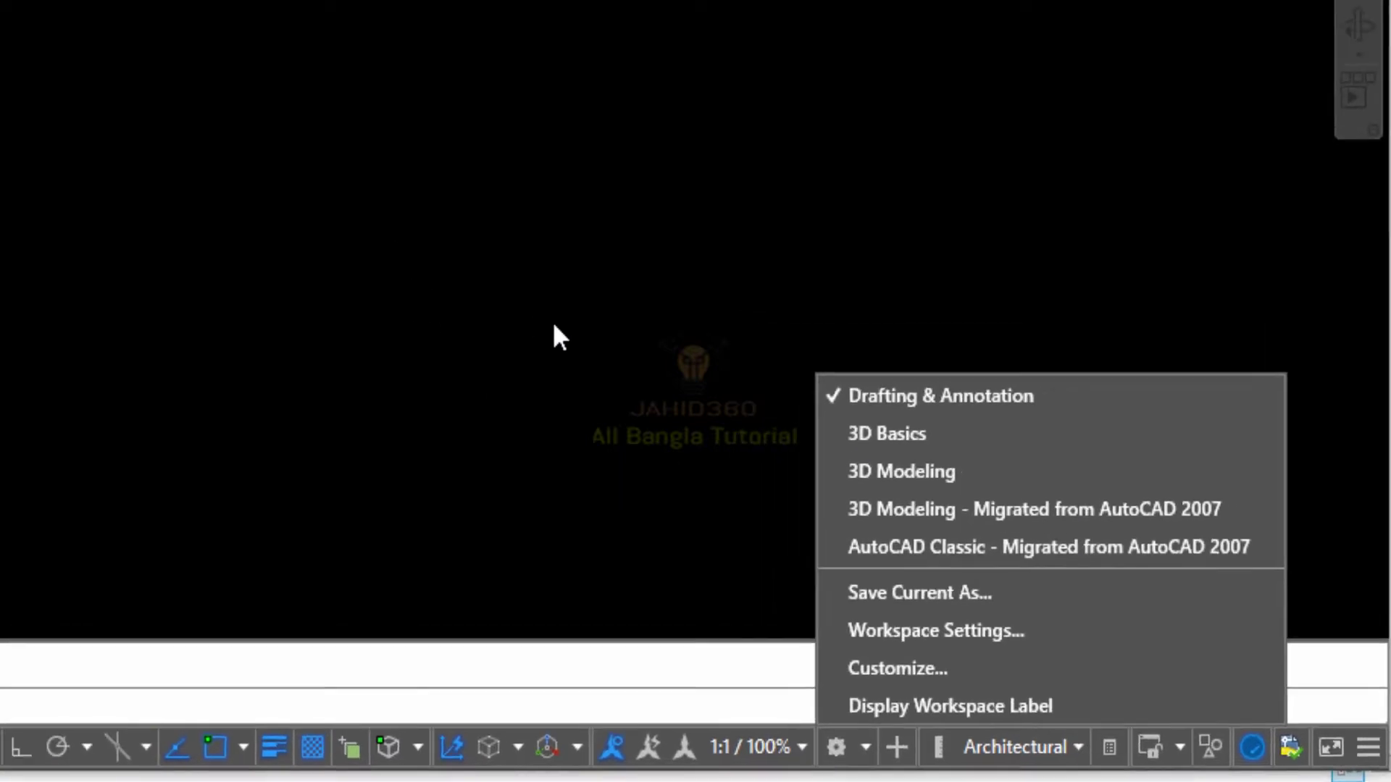
pyautogui.click(1134, 515)
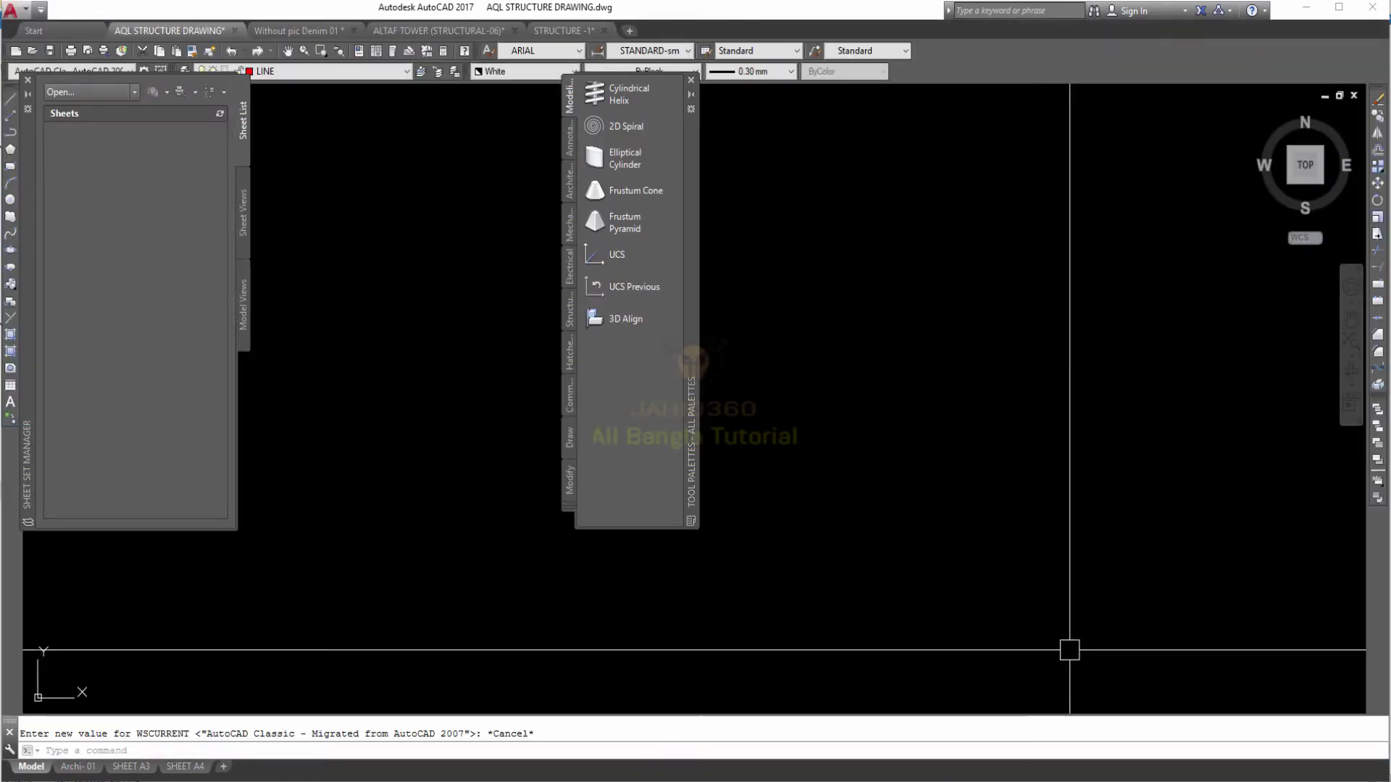
pyautogui.click(691, 81)
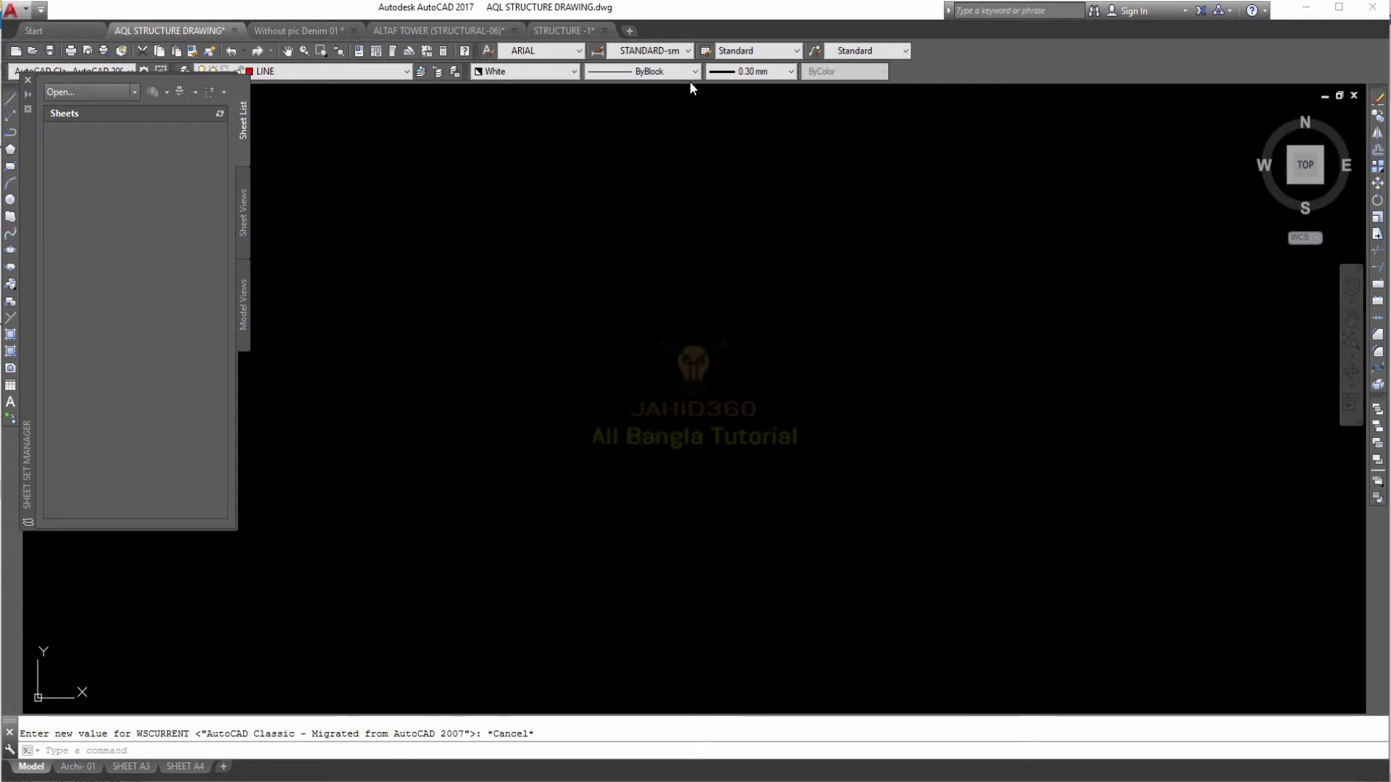
pyautogui.click(29, 83)
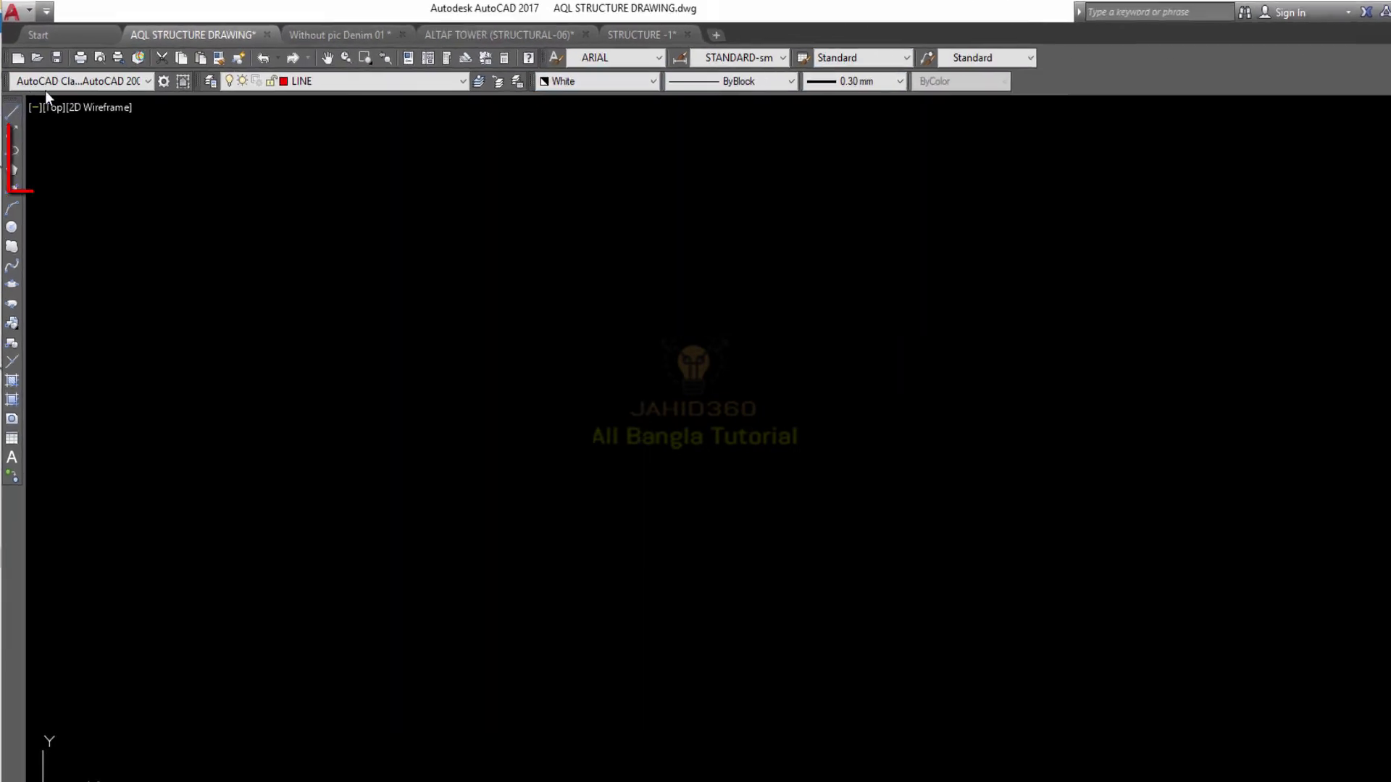
pyautogui.click(130, 71)
pyautogui.click(262, 149)
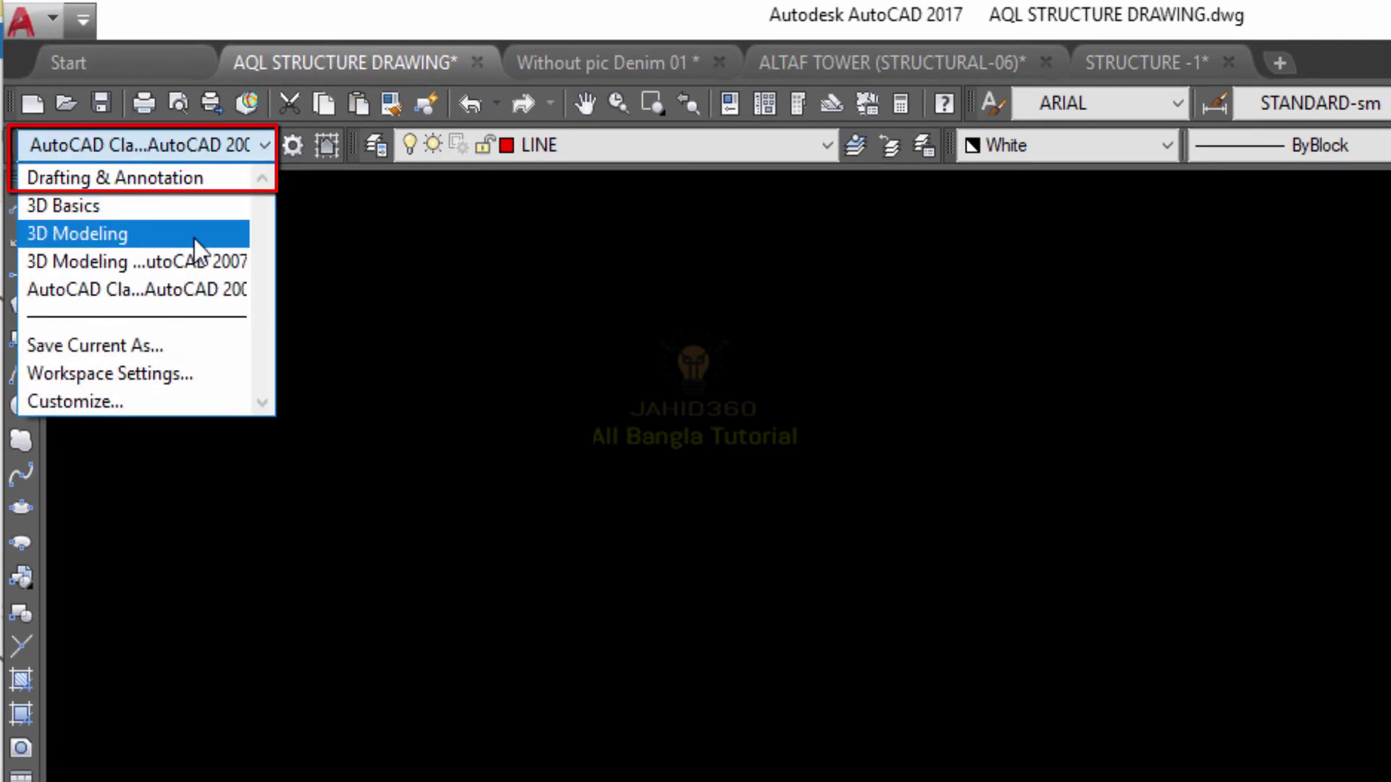
pyautogui.click(114, 176)
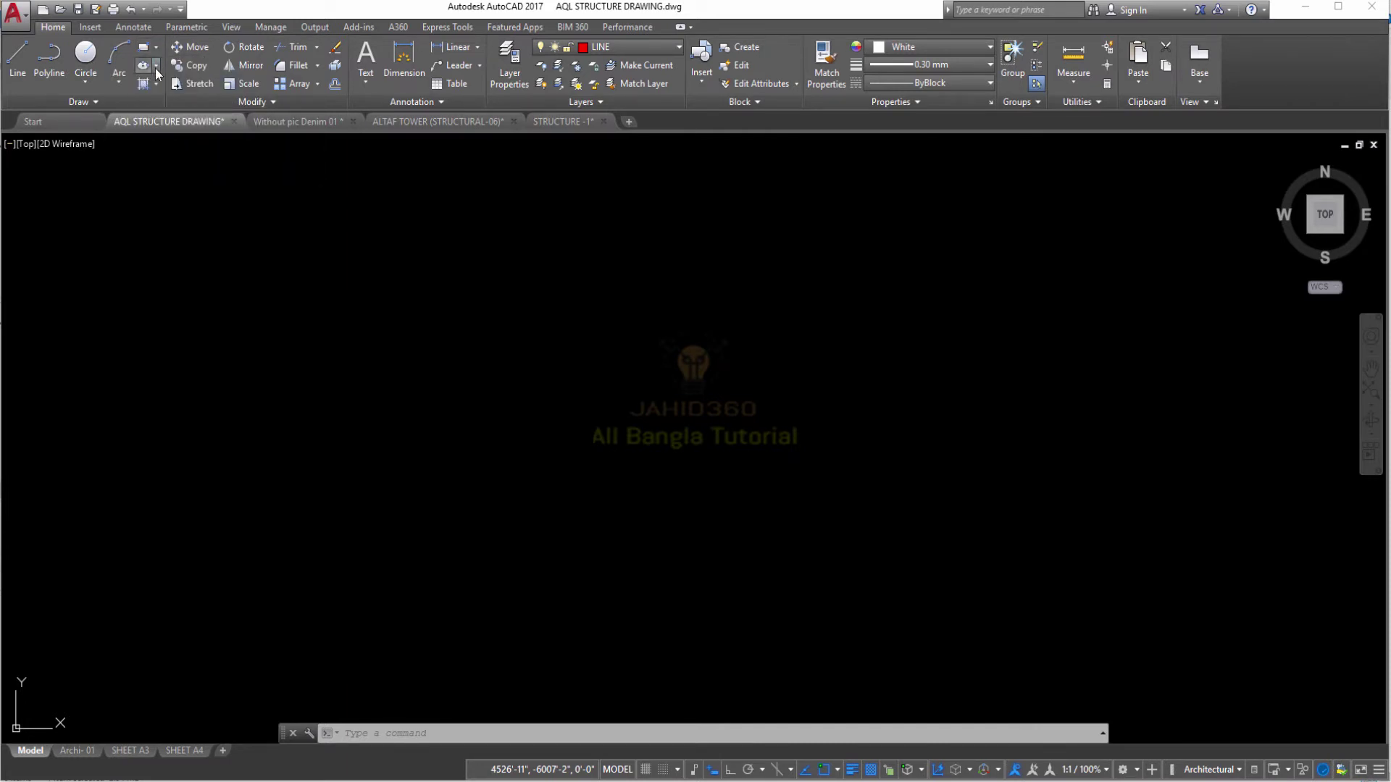
pyautogui.click(156, 67)
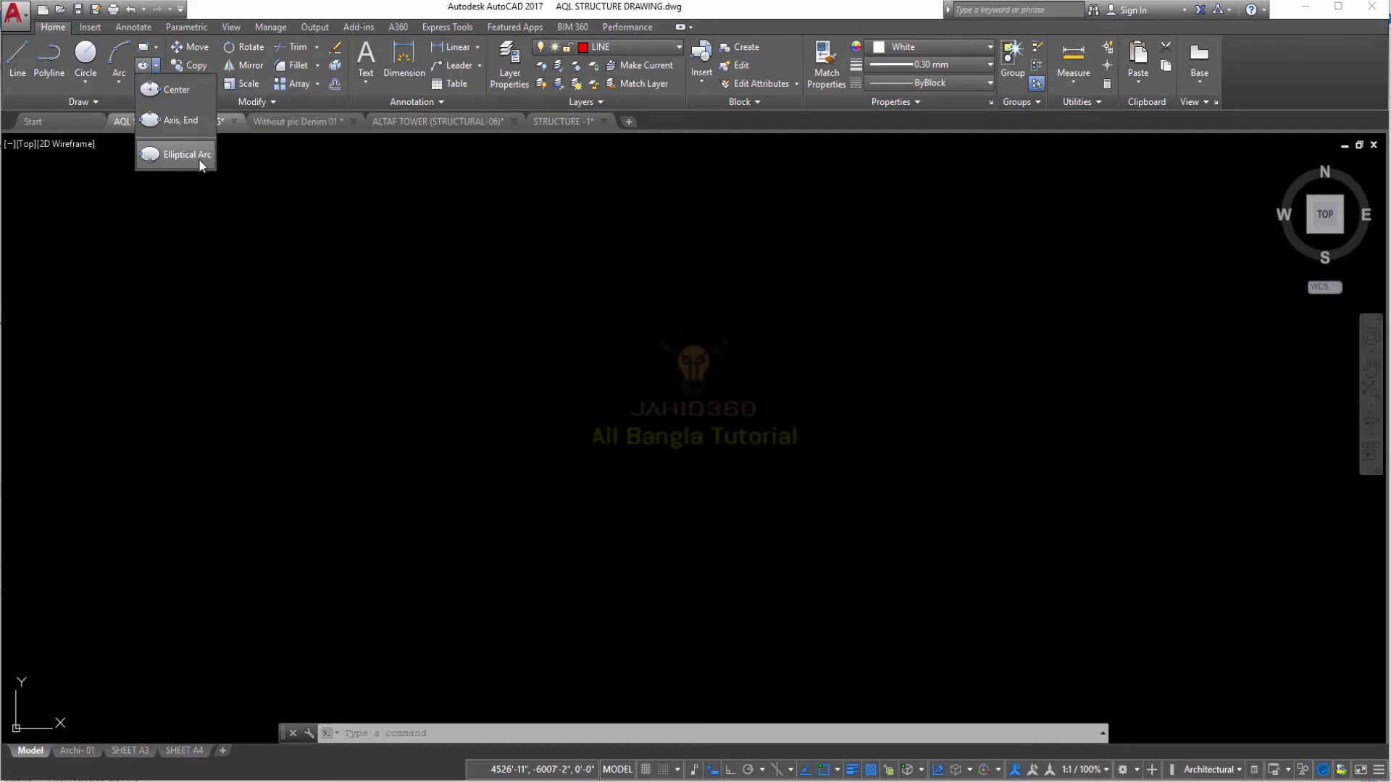
pyautogui.click(156, 68)
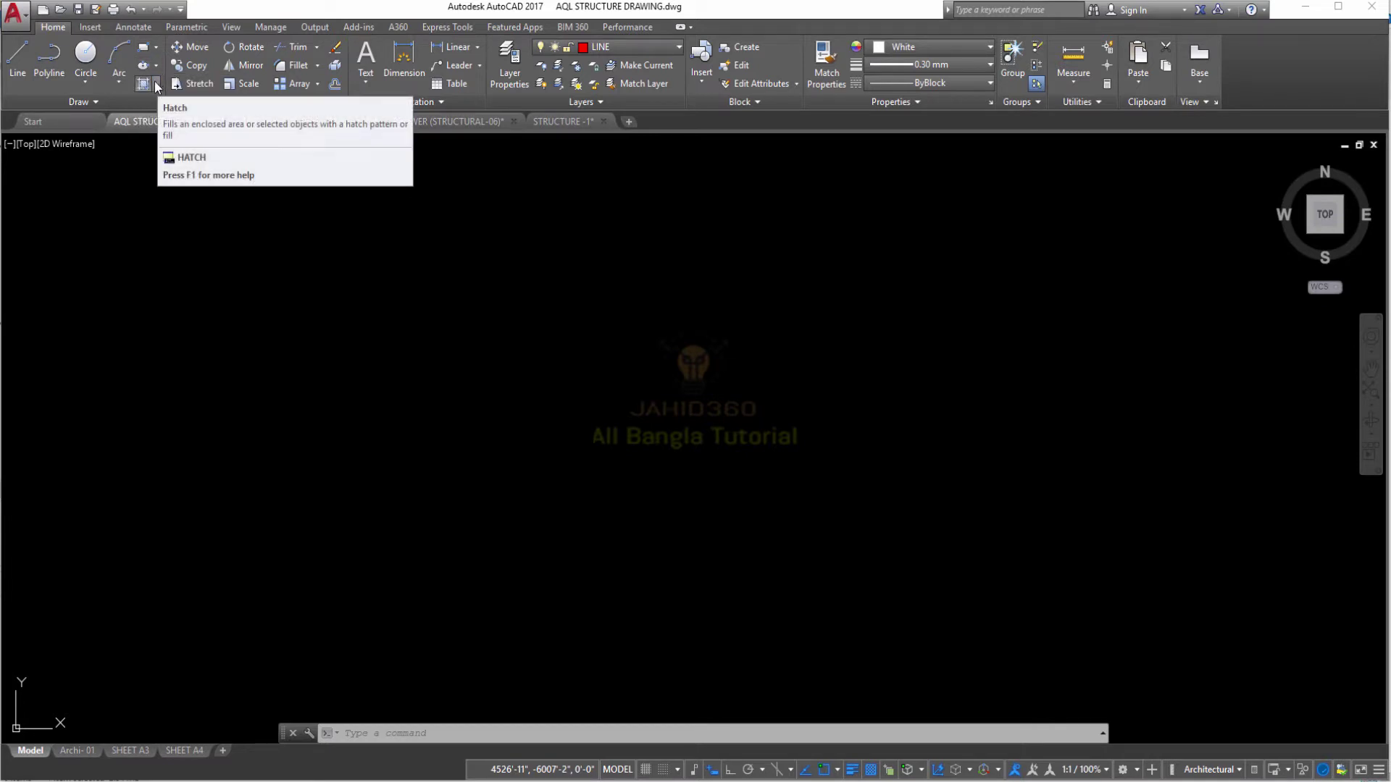
pyautogui.click(155, 82)
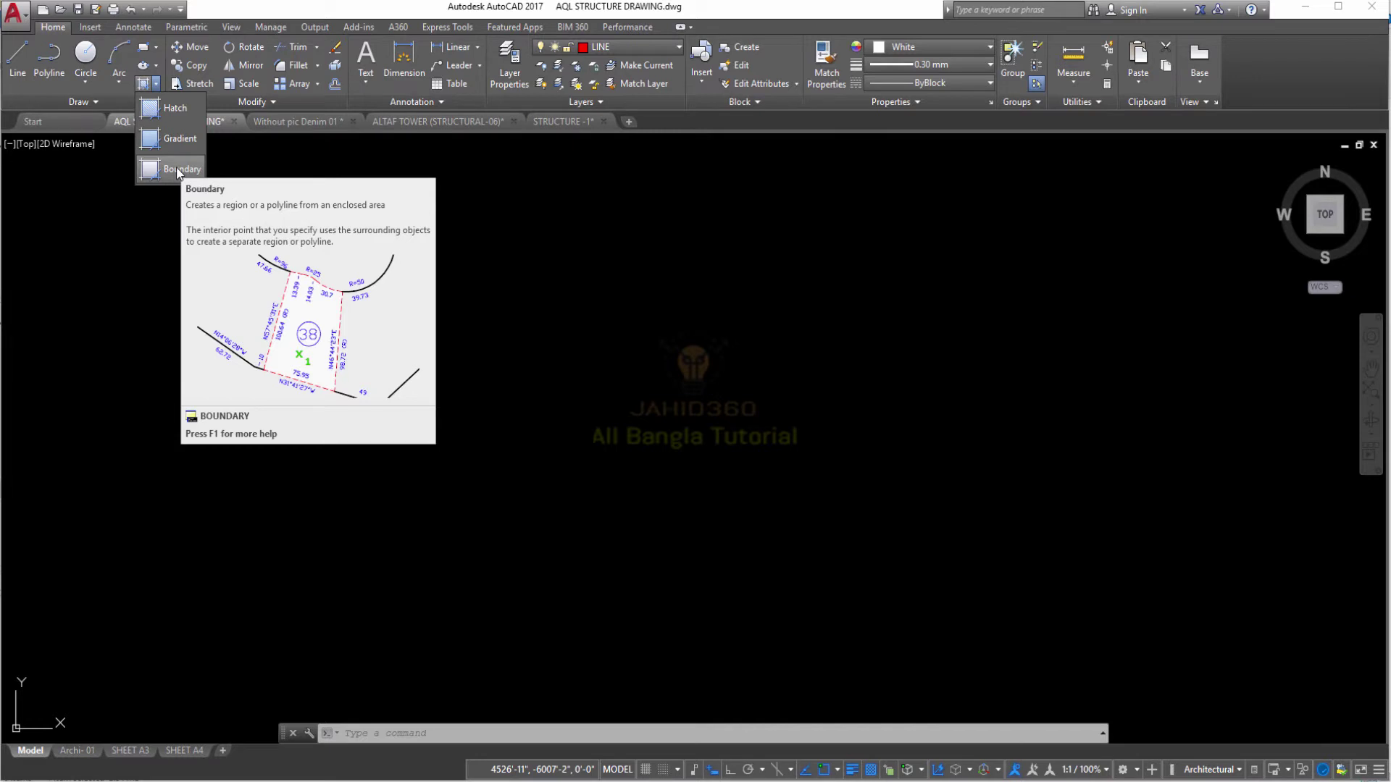
# - Draw a four-sided outline from lines, with a slanted left side
pyautogui.press('Escape')
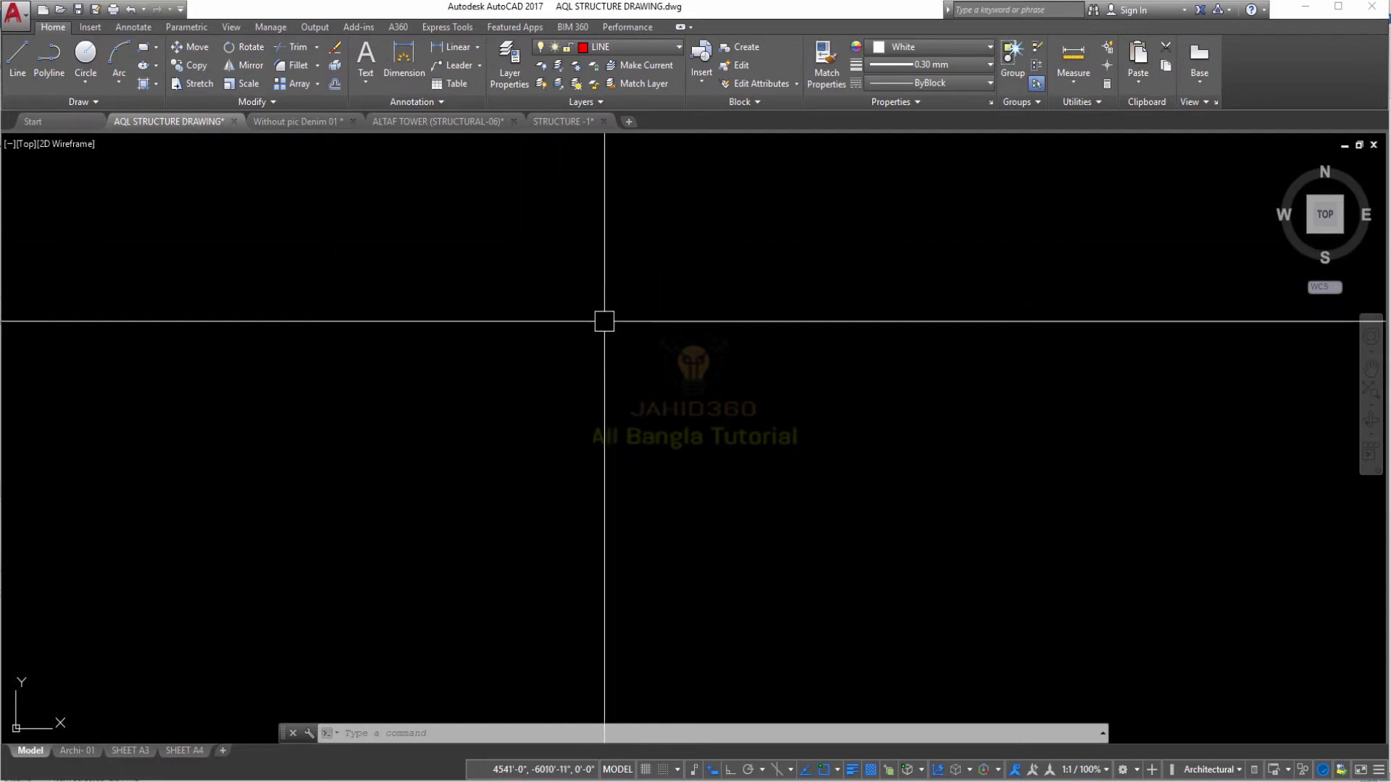
pyautogui.click(10, 67)
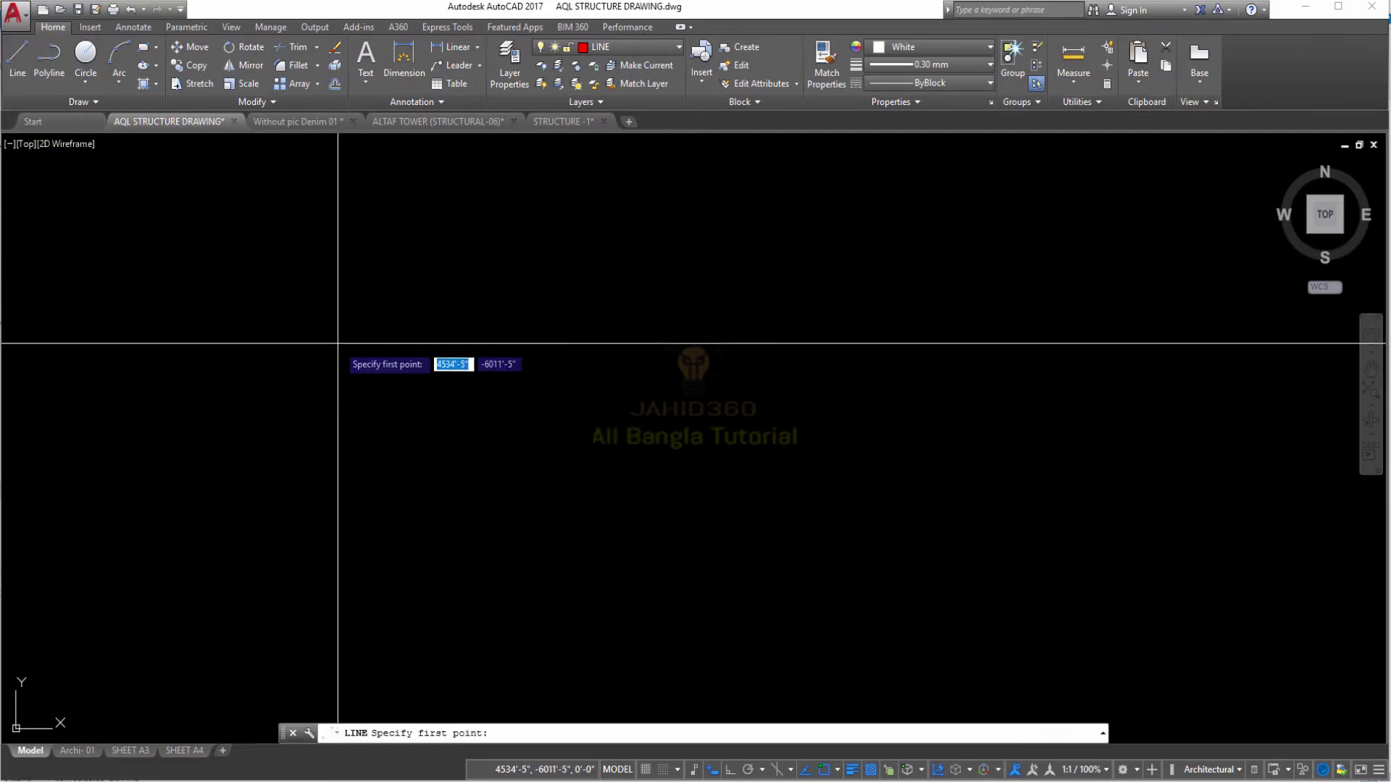
pyautogui.click(314, 288)
pyautogui.click(497, 277)
pyautogui.click(497, 433)
pyautogui.click(284, 433)
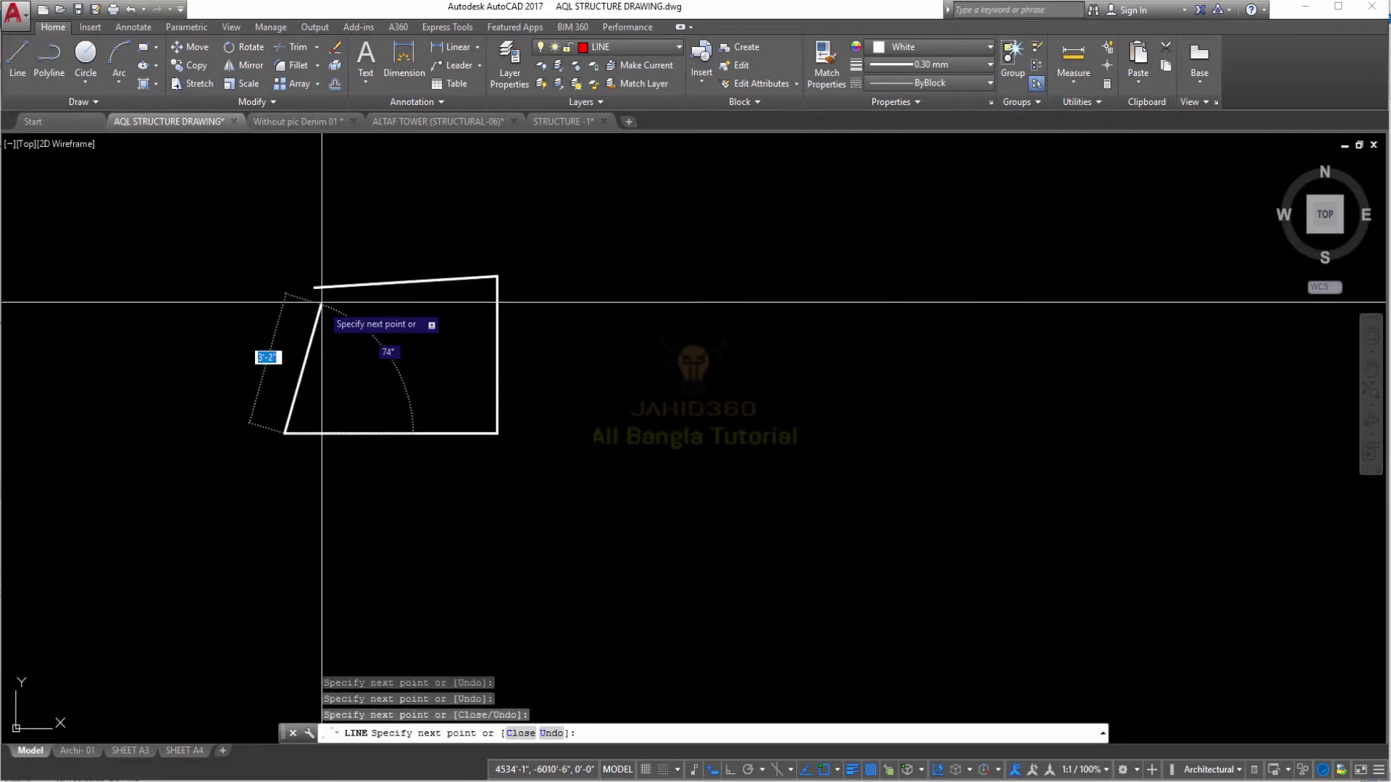
pyautogui.click(328, 286)
pyautogui.press('Escape')
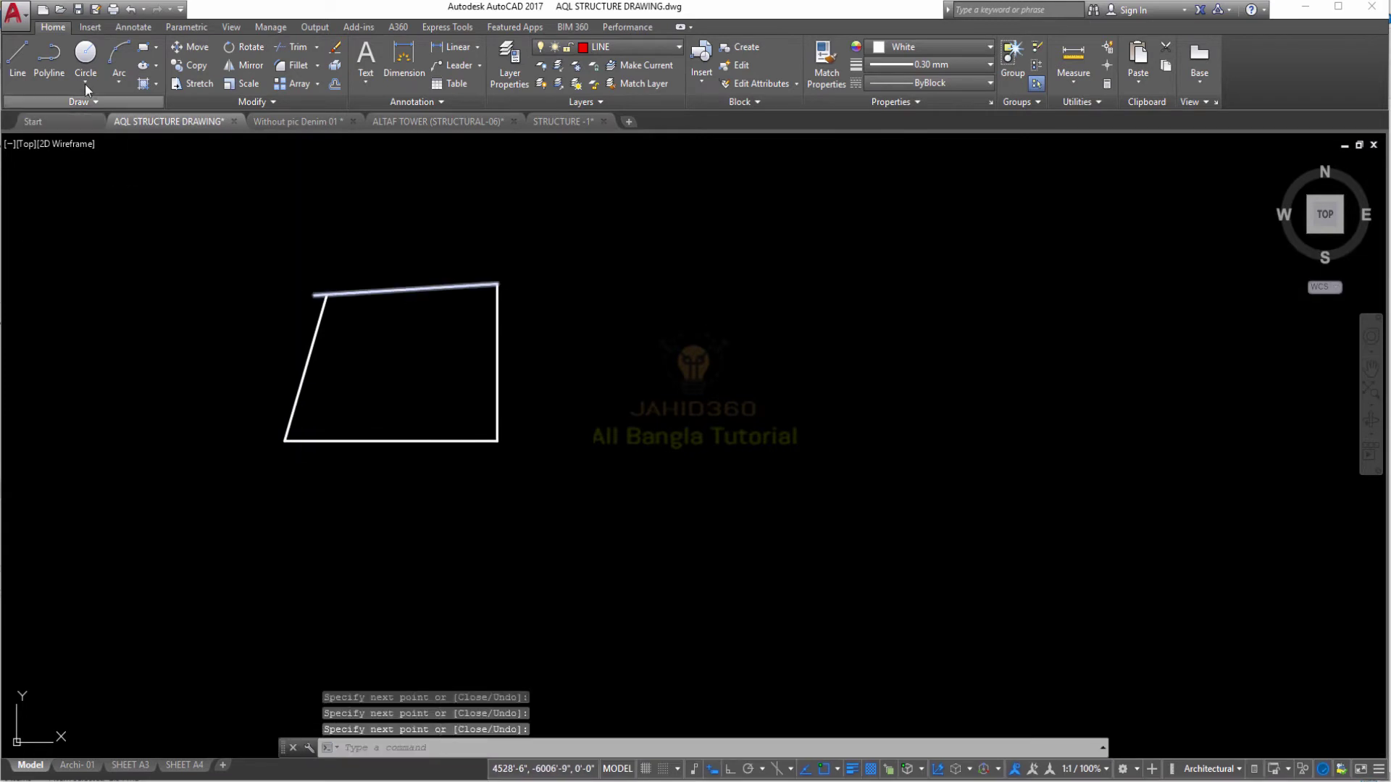
# - Create a boundary polyline by picking a point inside the quadrilateral
pyautogui.click(157, 85)
pyautogui.click(173, 170)
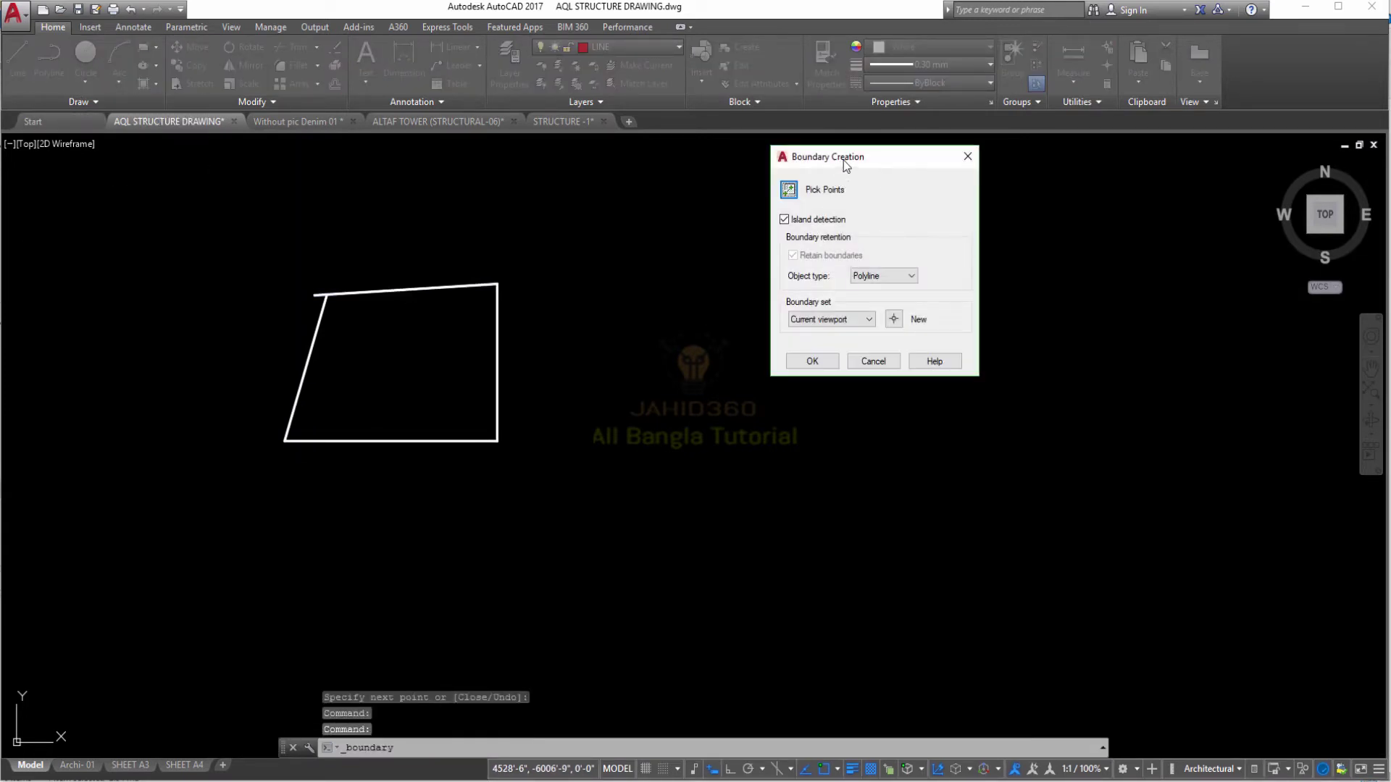
pyautogui.click(792, 193)
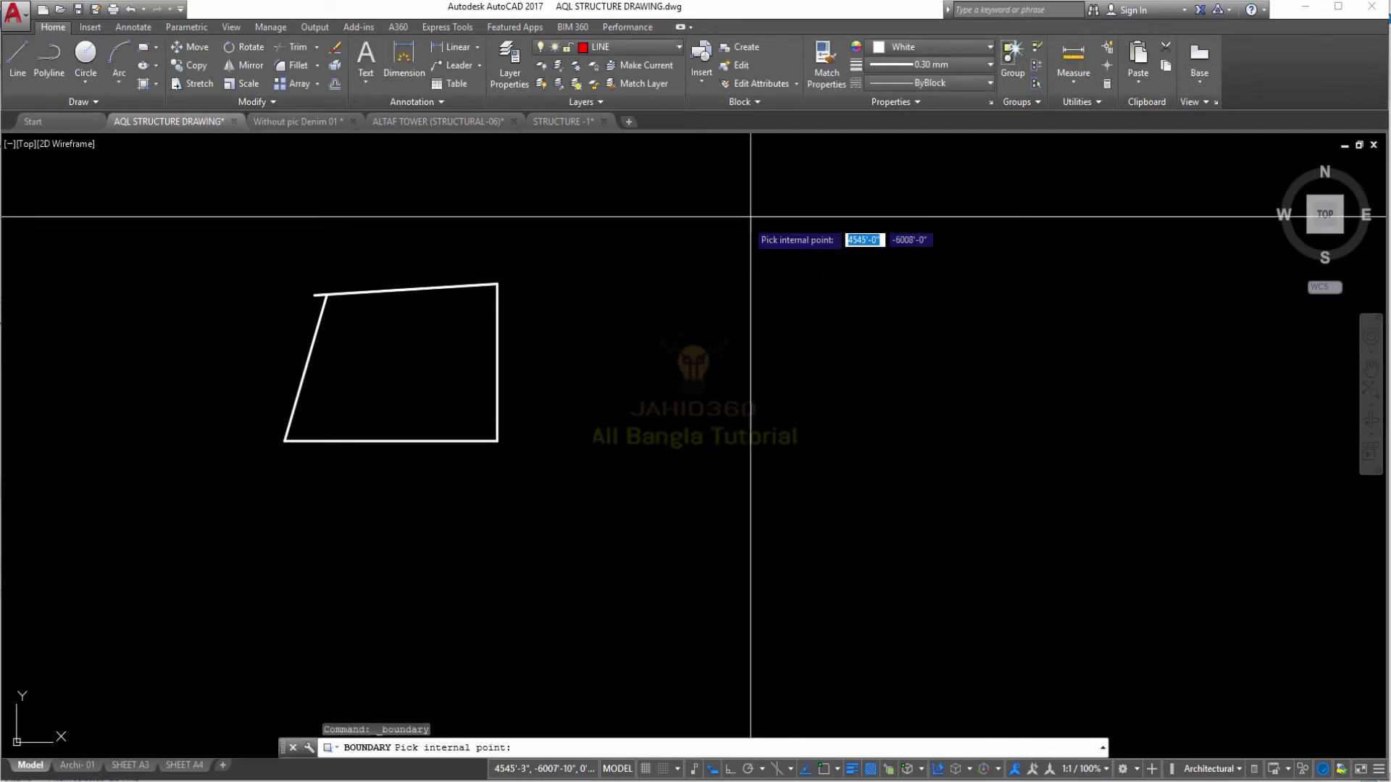
pyautogui.click(408, 360)
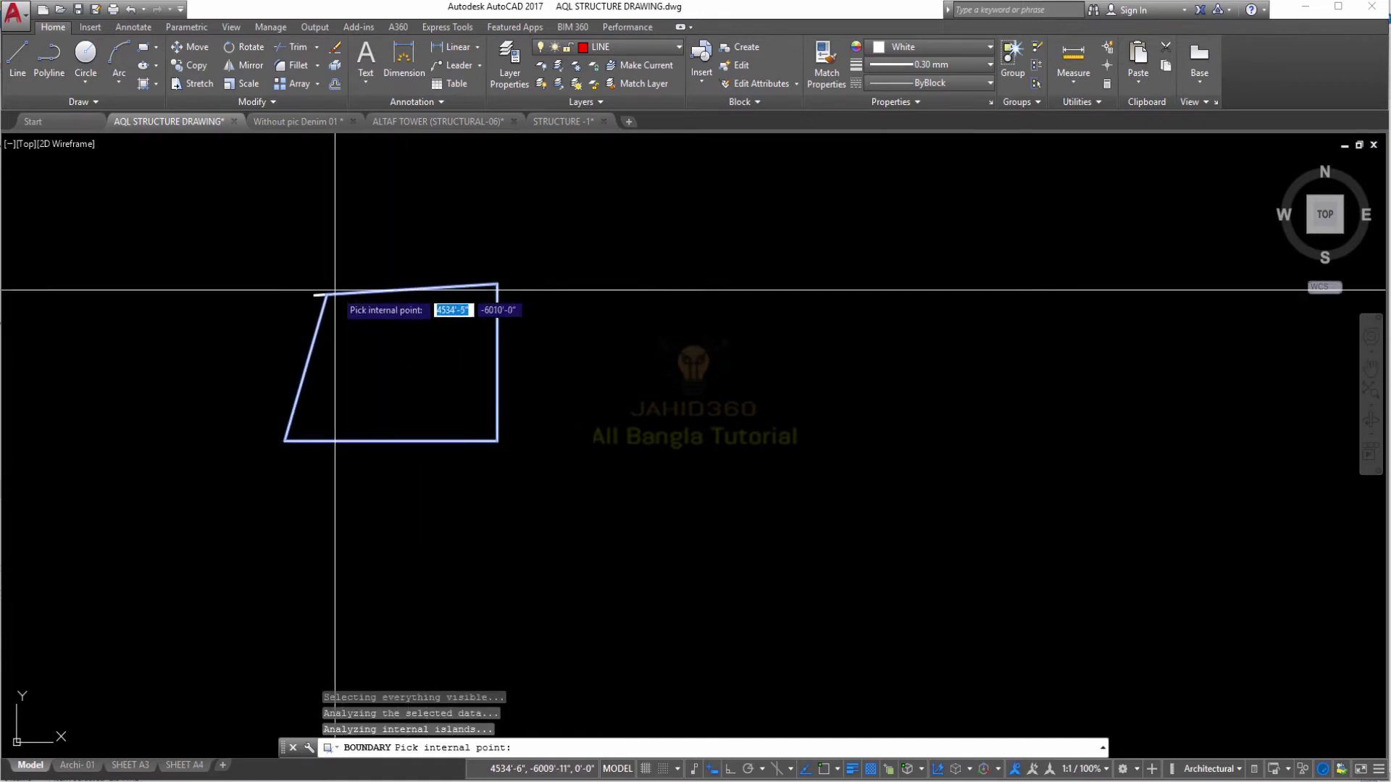
pyautogui.scroll(2, 337, 338)
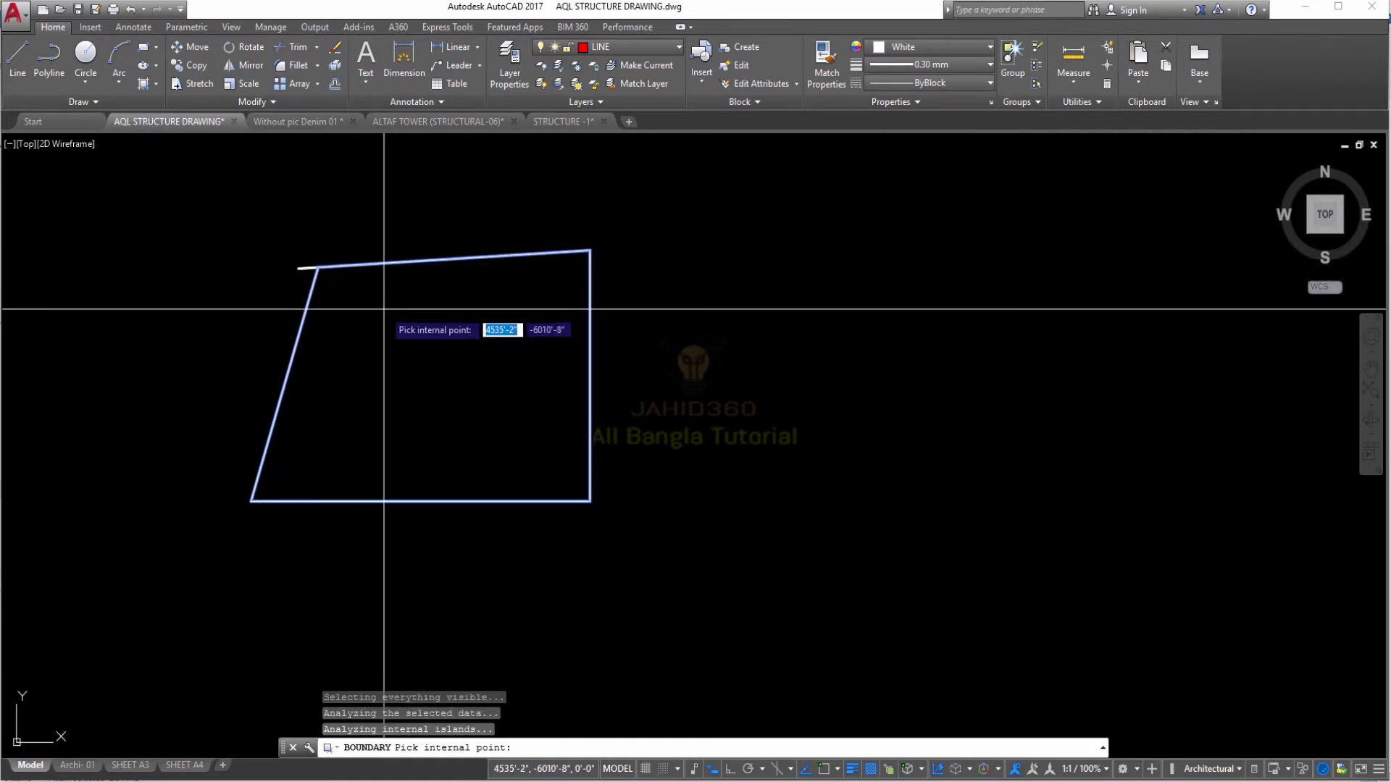
pyautogui.press('Return')
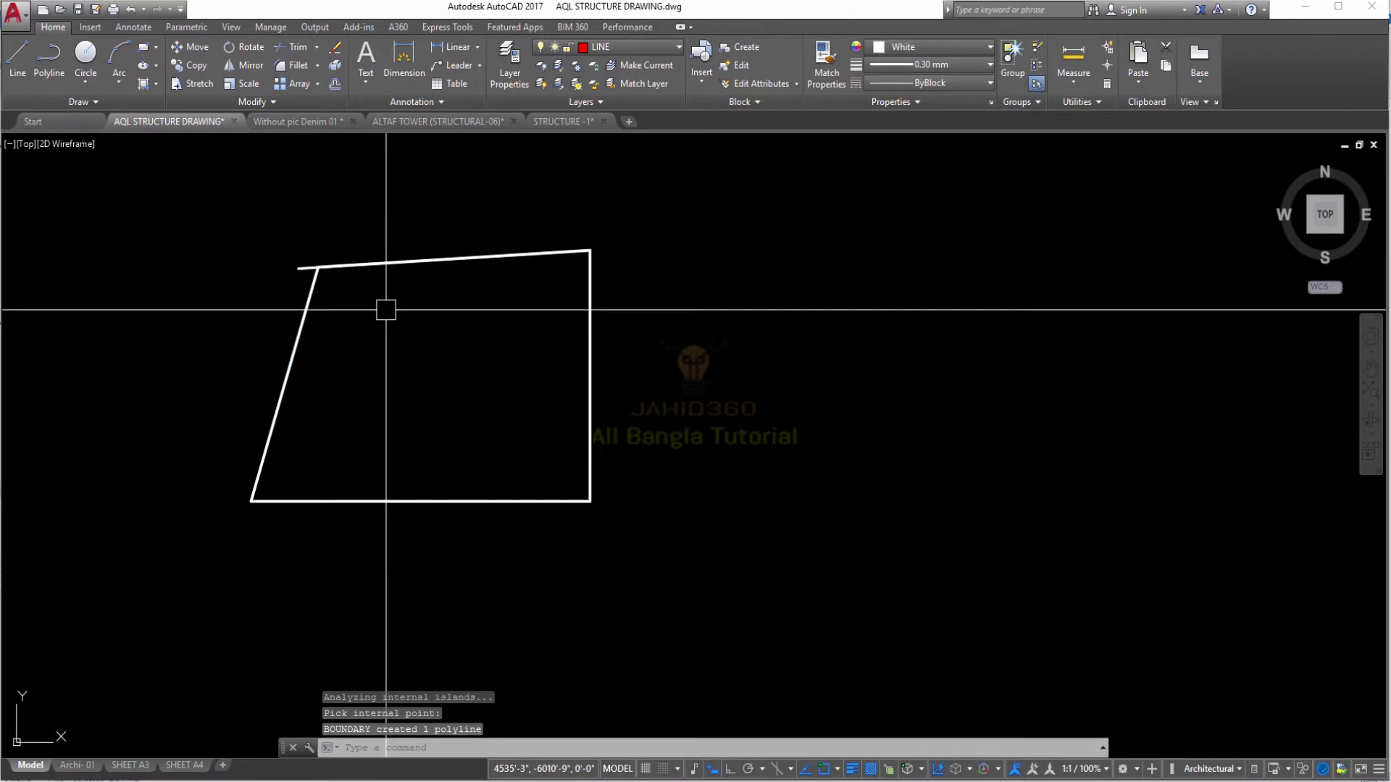
# - Erase the overshooting top line with E
pyautogui.click(550, 254)
pyautogui.moveTo(421, 348); pyautogui.dragTo(630, 307, button='middle')
pyautogui.press('Escape')
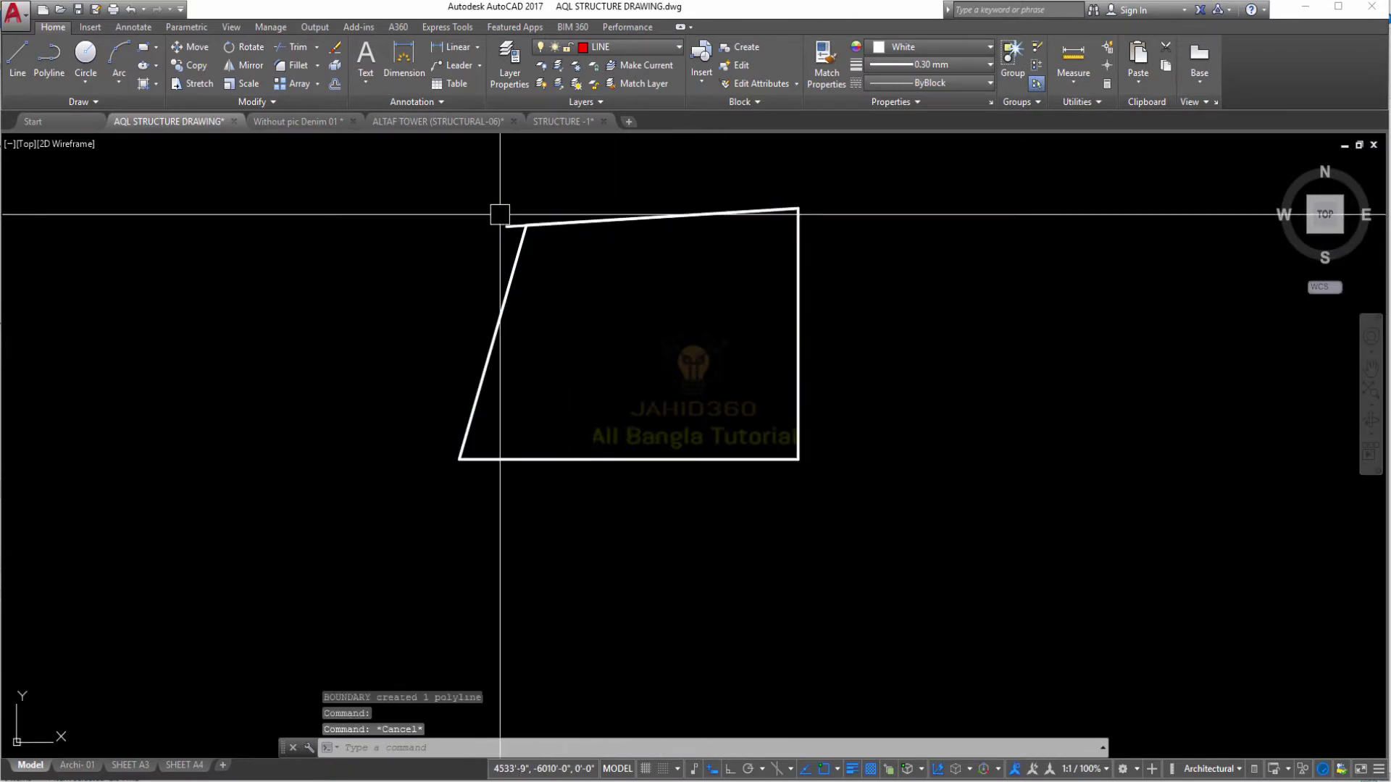
pyautogui.click(510, 225)
pyautogui.write('e')
pyautogui.press('Return')
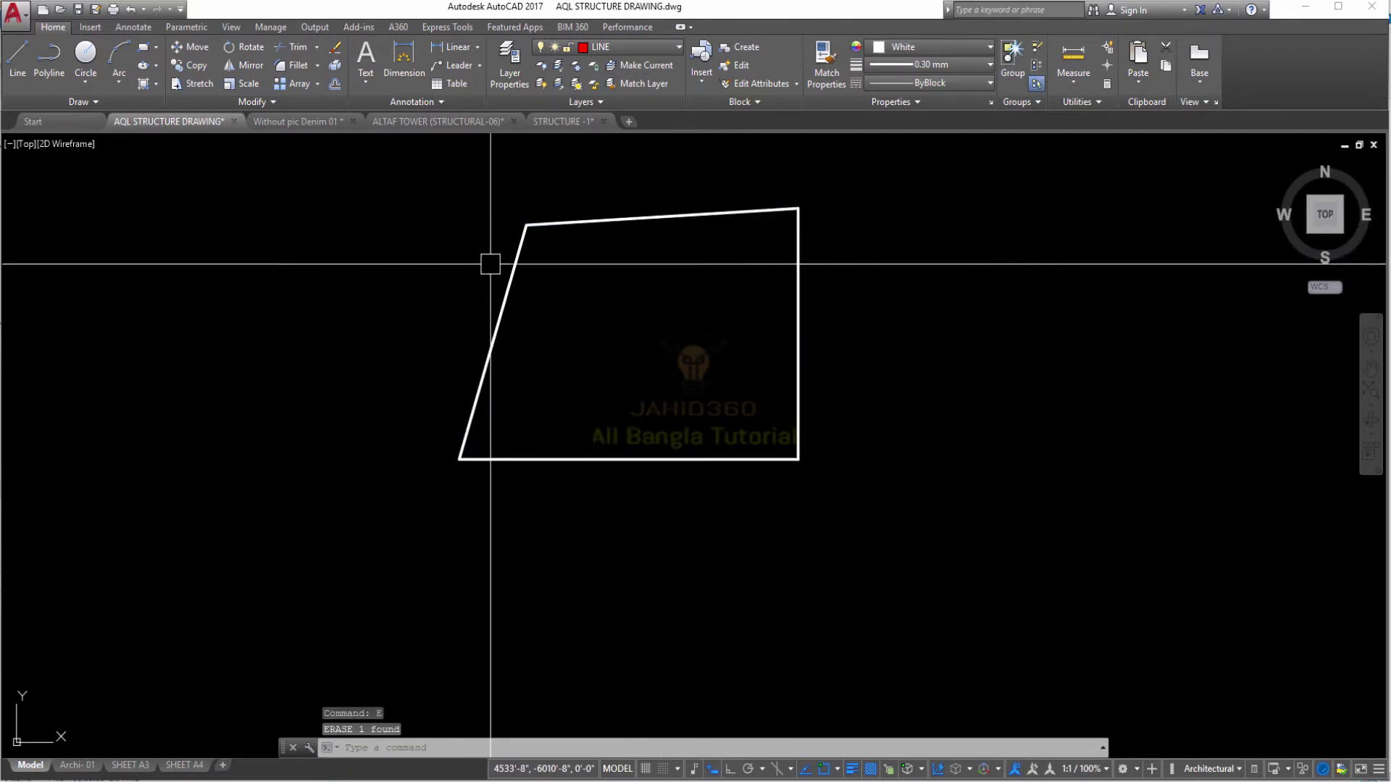
# - Select the boundary polyline repeatedly to confirm it is one closed piece
pyautogui.click(588, 221)
pyautogui.moveTo(661, 301); pyautogui.dragTo(652, 323, button='middle')
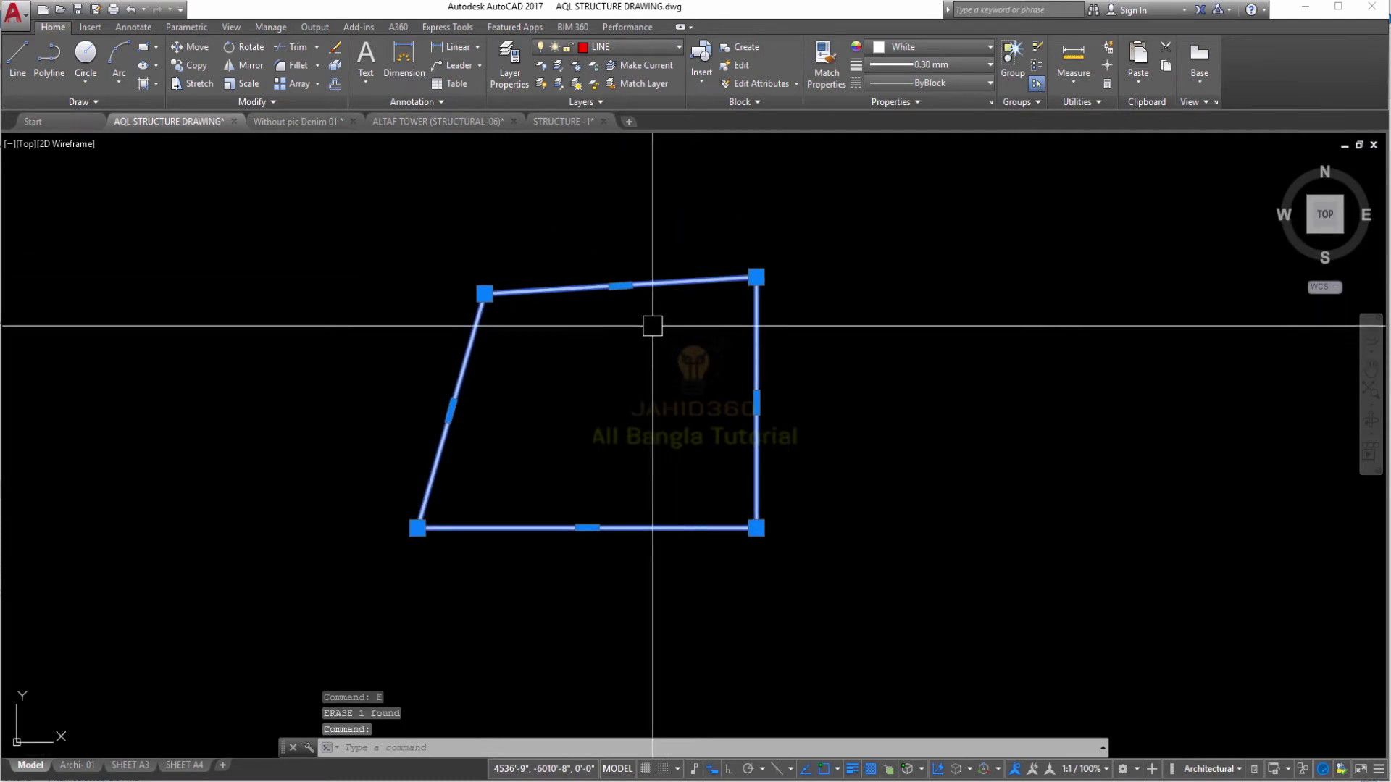
pyautogui.press('Escape')
pyautogui.click(455, 395)
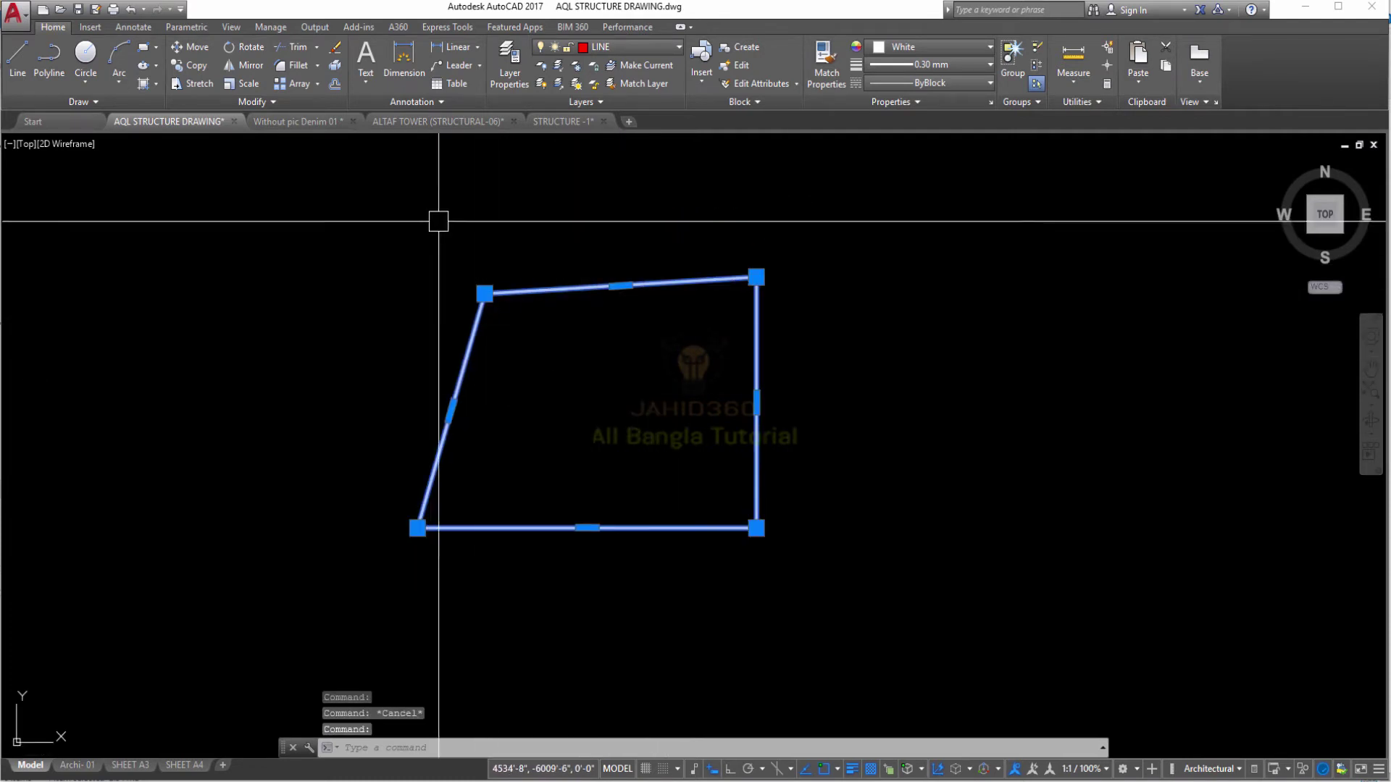
pyautogui.press('Escape')
pyautogui.click(642, 284)
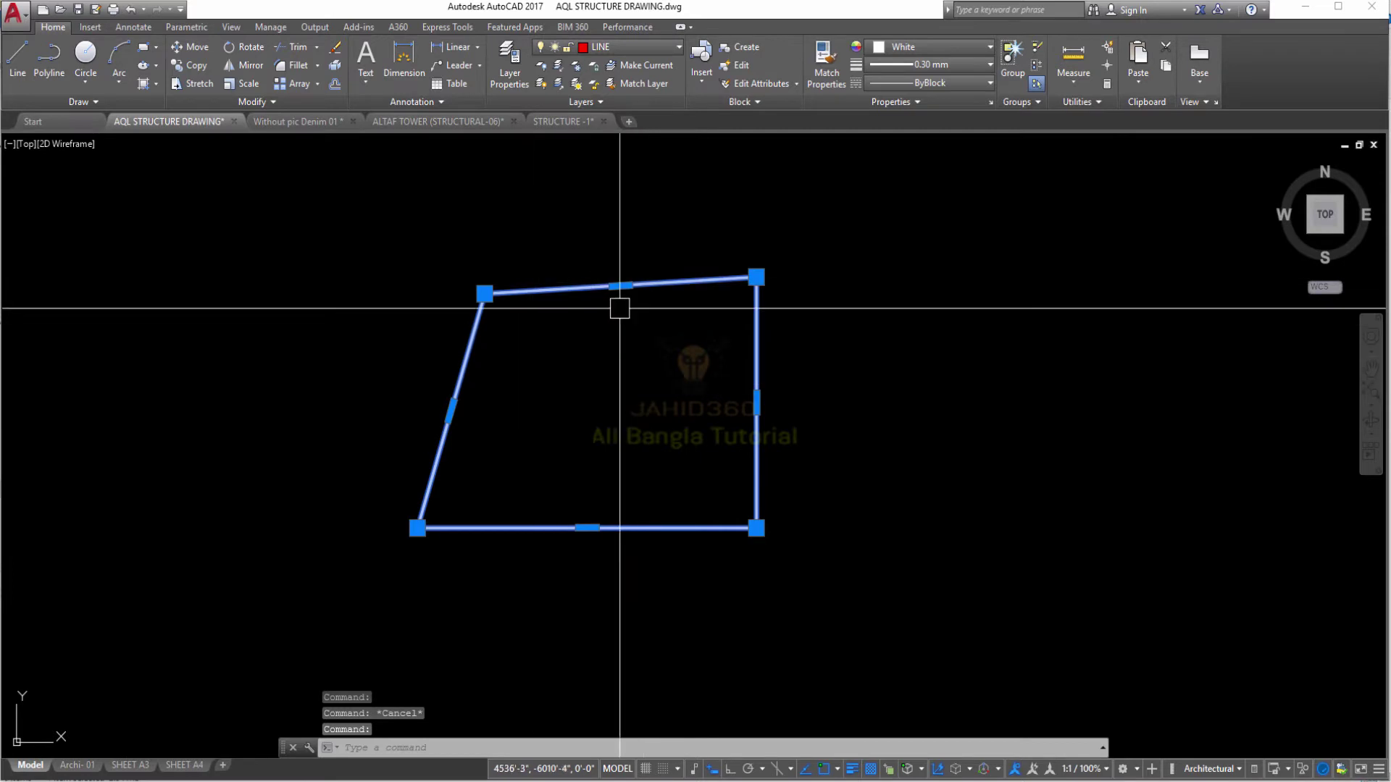
pyautogui.press('Escape')
pyautogui.click(612, 292)
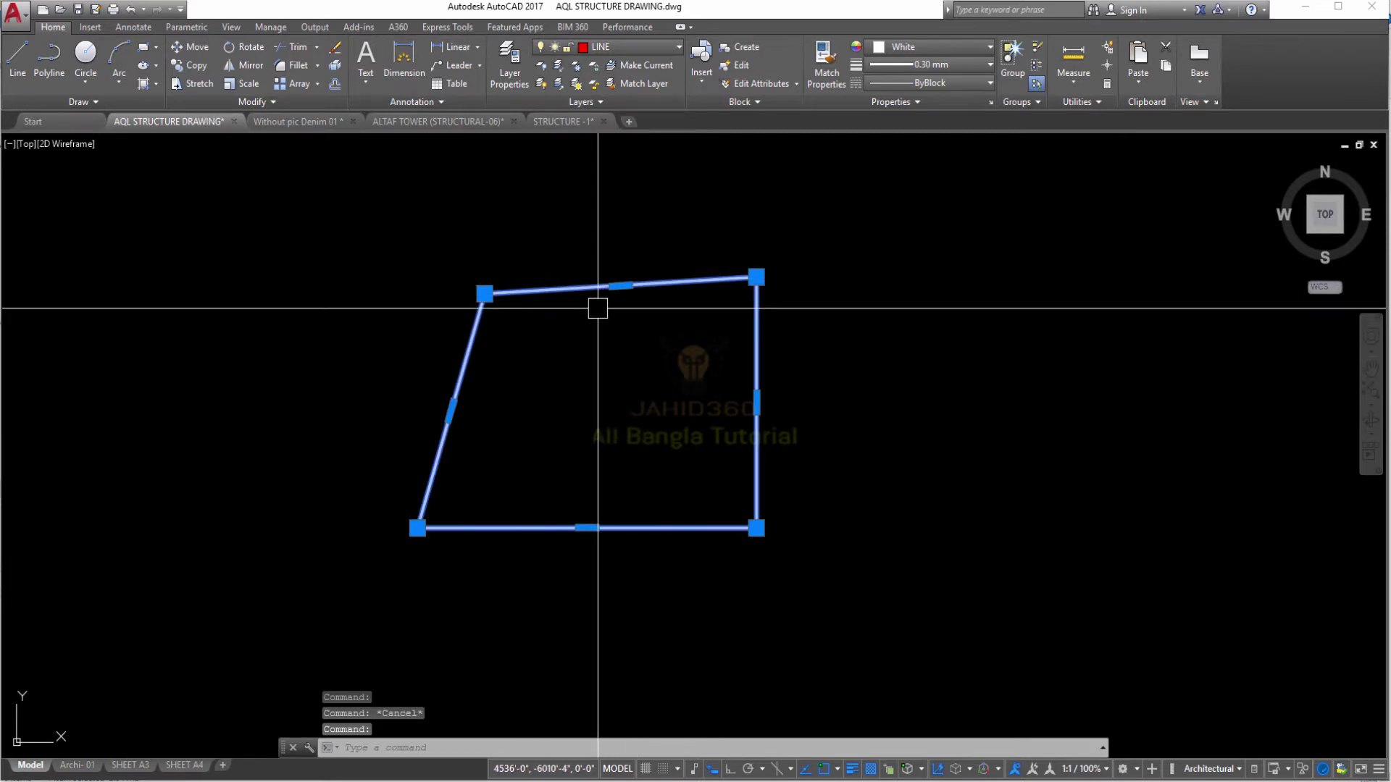
pyautogui.press('Escape')
pyautogui.click(550, 281)
# - Draw a second four-sided shape of lines to the right, its left side overshooting the top
pyautogui.click(18, 58)
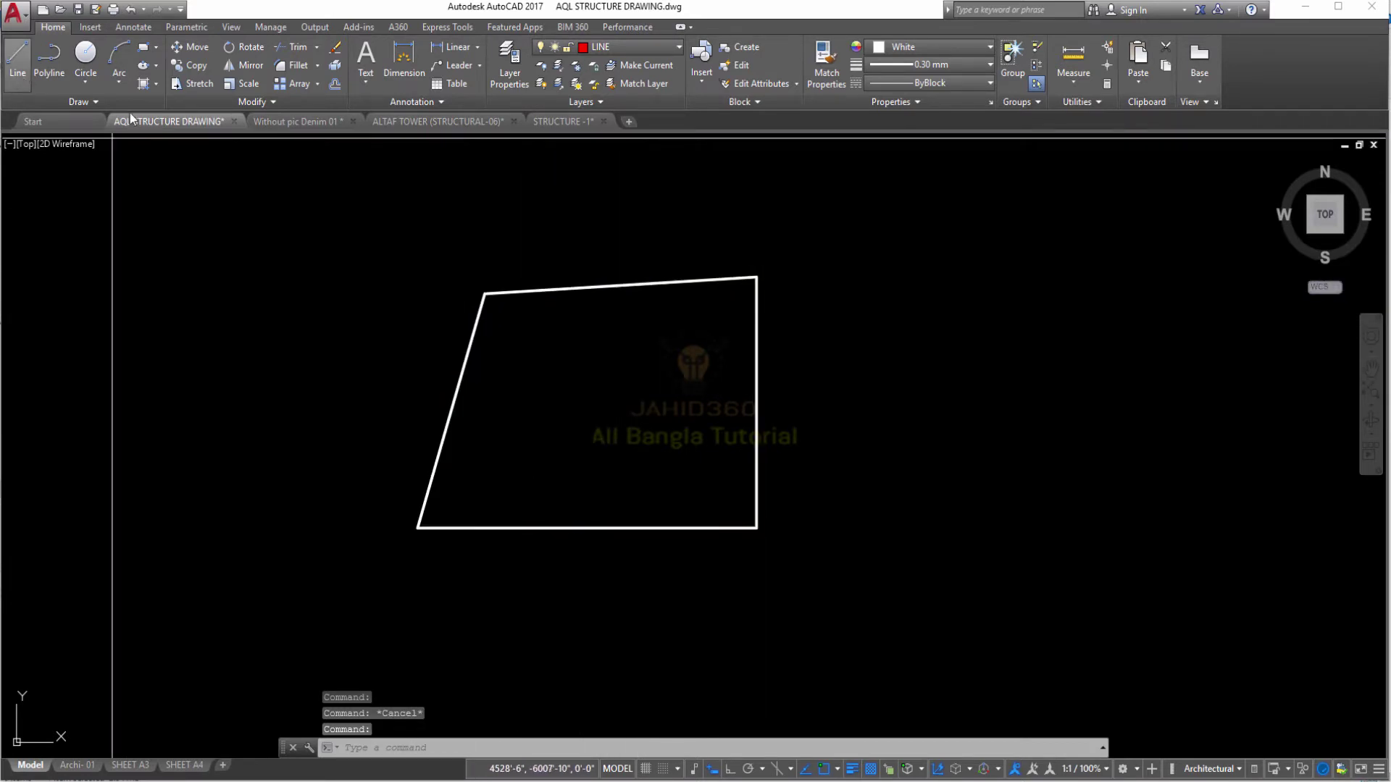
pyautogui.click(888, 249)
pyautogui.click(1111, 237)
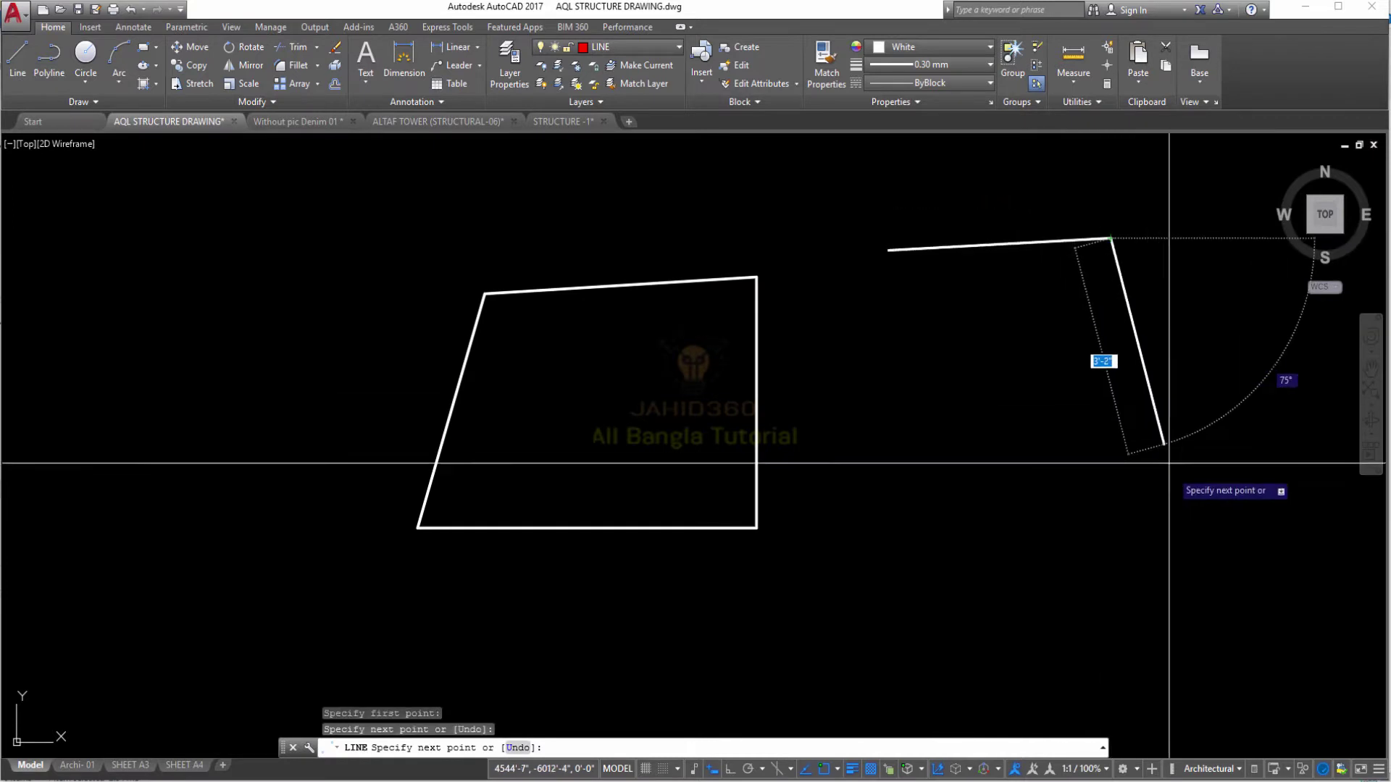
pyautogui.click(1174, 479)
pyautogui.click(947, 516)
pyautogui.click(956, 159)
pyautogui.press('Escape')
pyautogui.press('Escape')
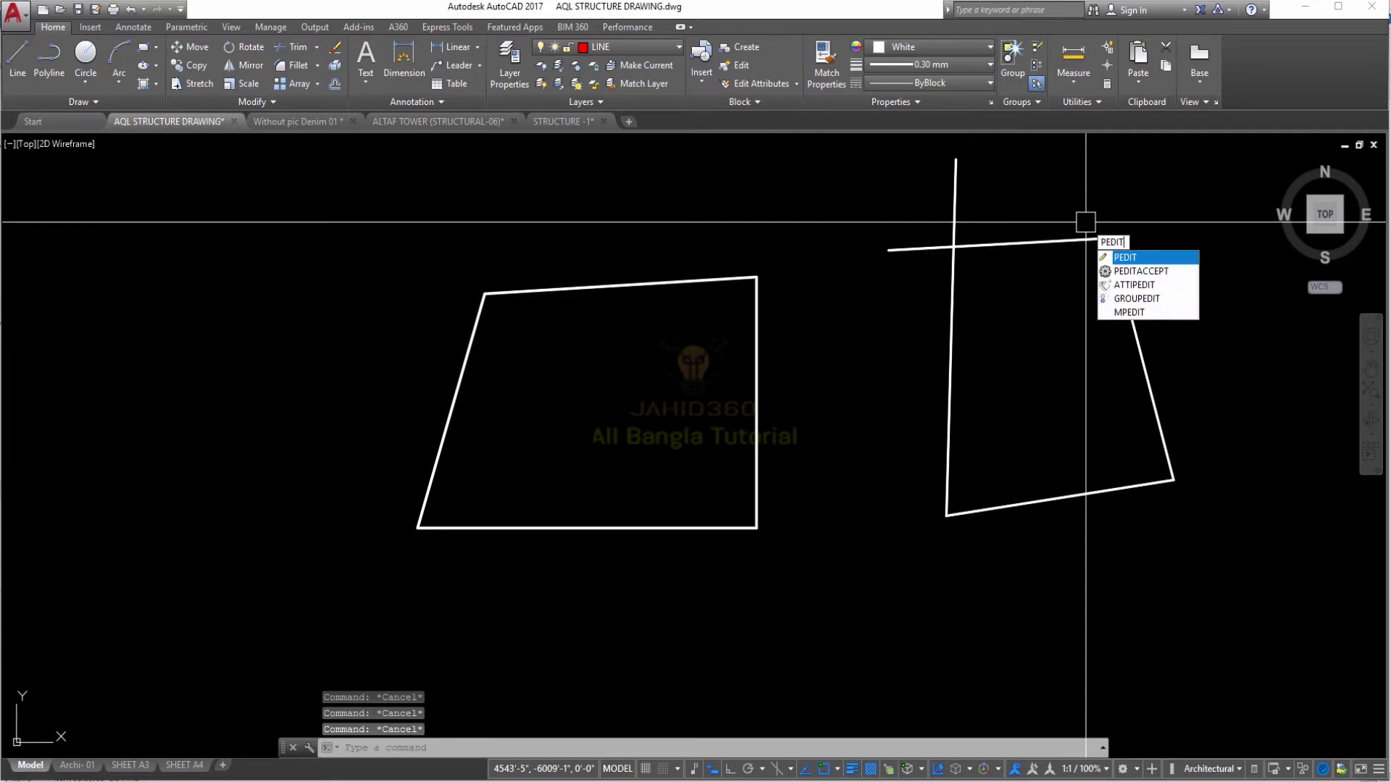
# - Run PEDIT with Multiple and select the four lines of the right shape
pyautogui.press('Return')
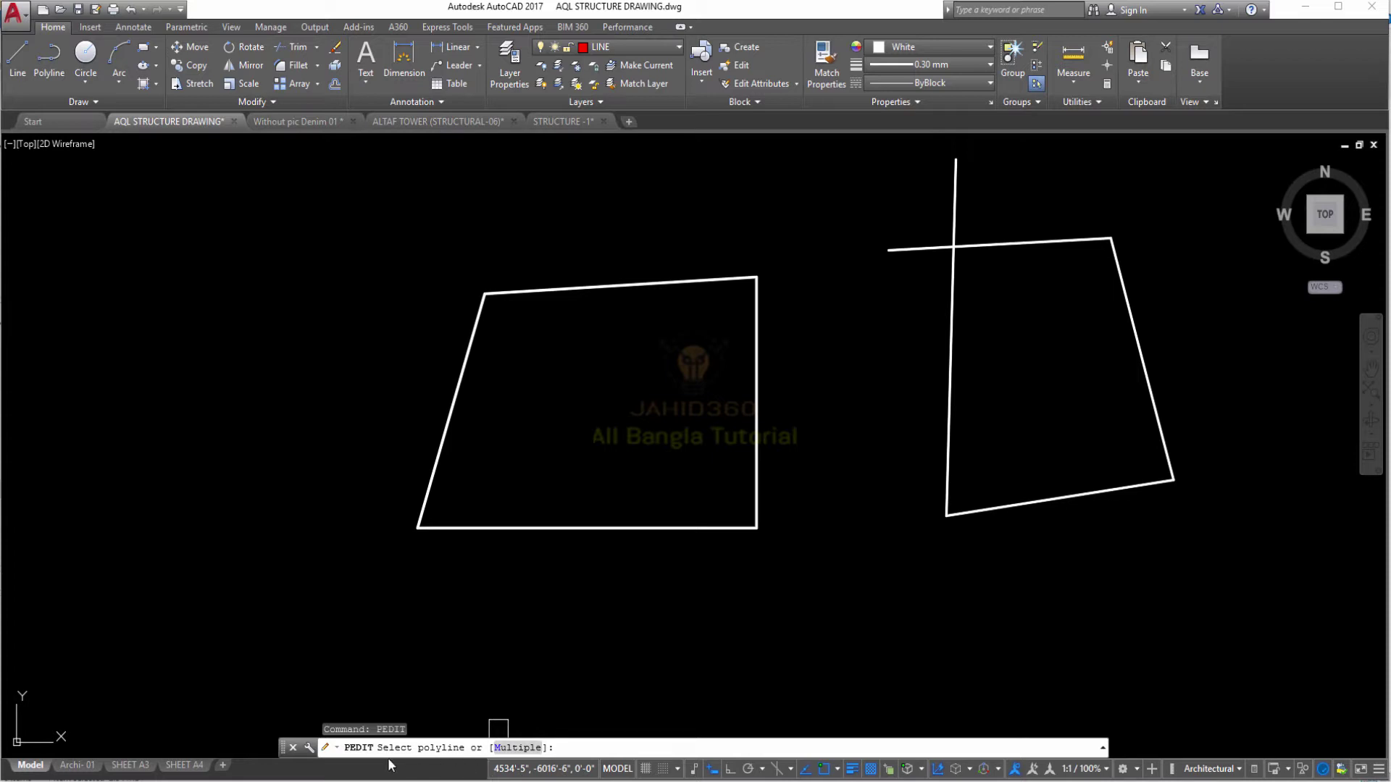
pyautogui.click(514, 748)
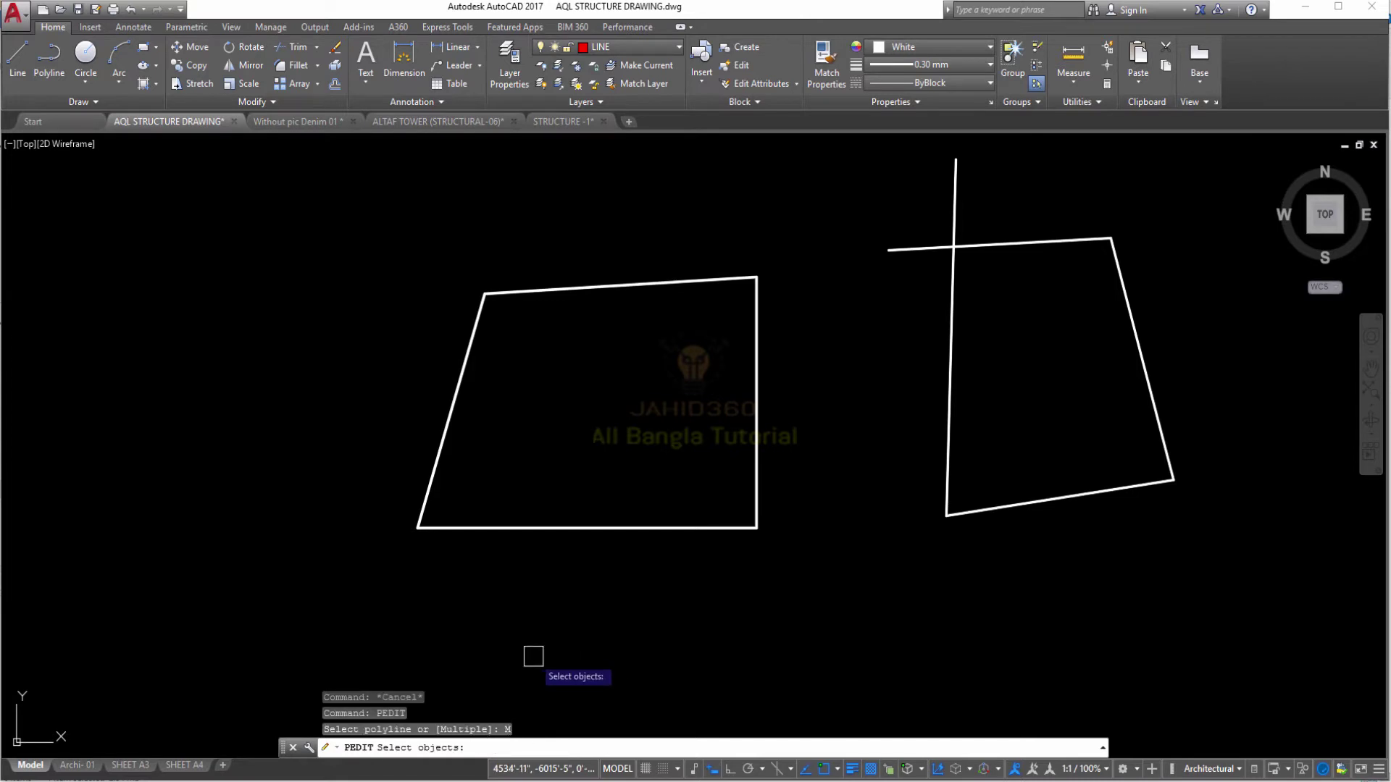
pyautogui.click(952, 317)
pyautogui.click(1003, 243)
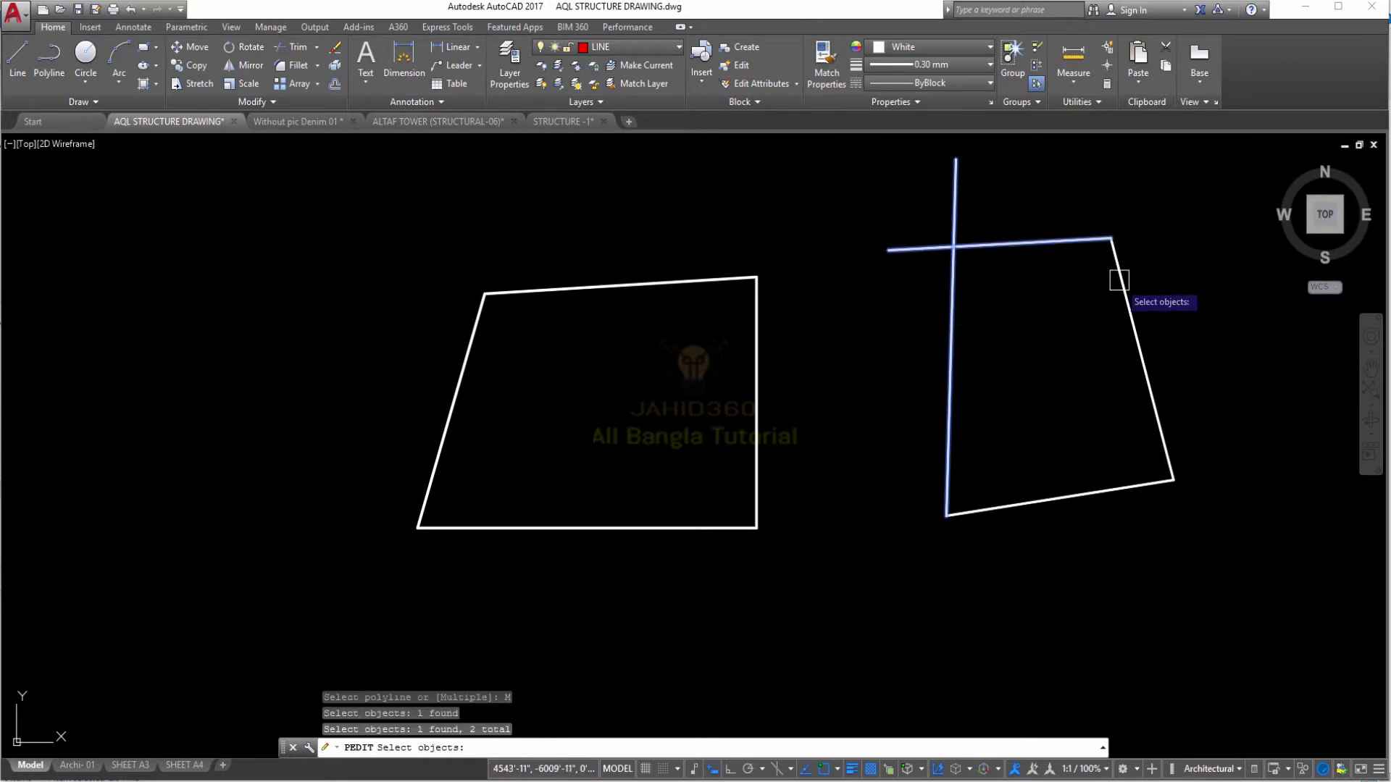
pyautogui.click(1120, 280)
pyautogui.click(1102, 492)
pyautogui.press('Return')
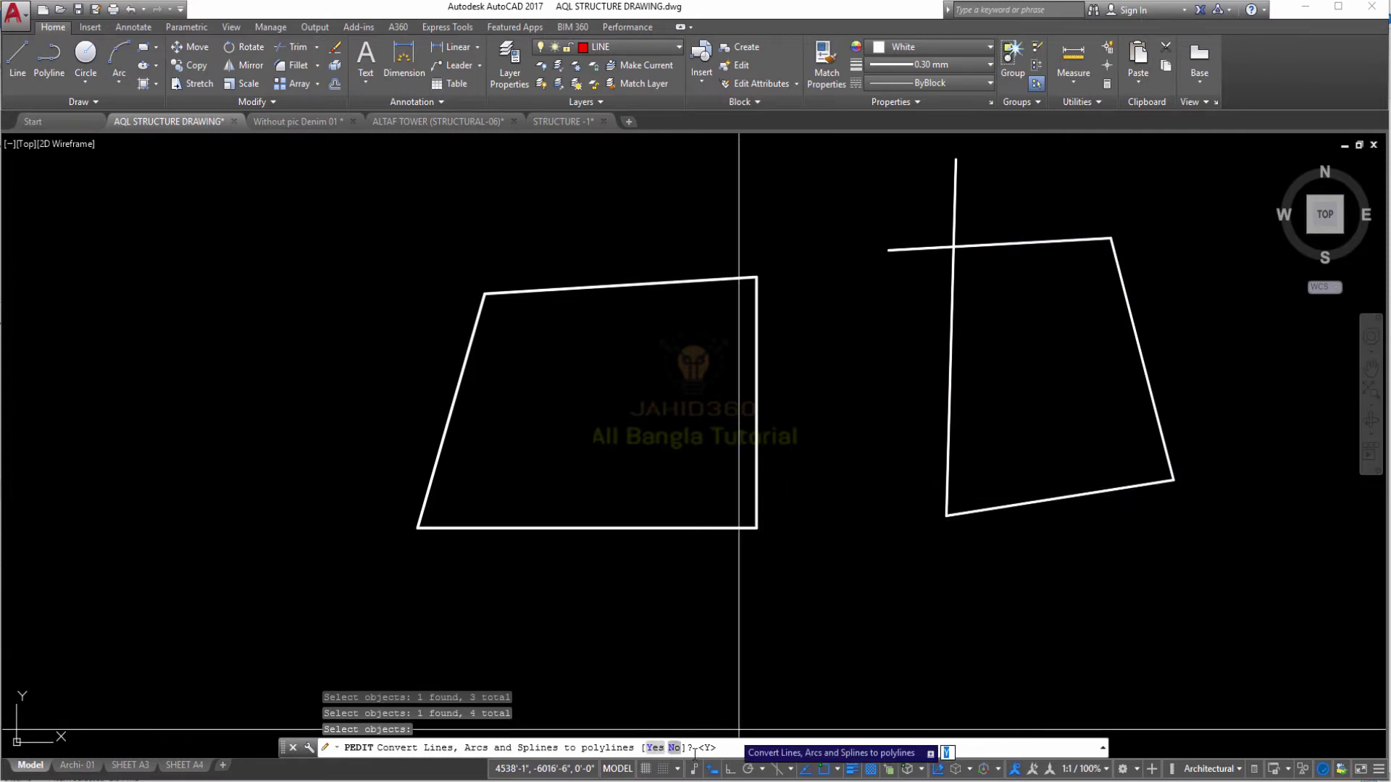
# - Convert the lines to polylines and join them using the default fuzz distance
pyautogui.click(655, 748)
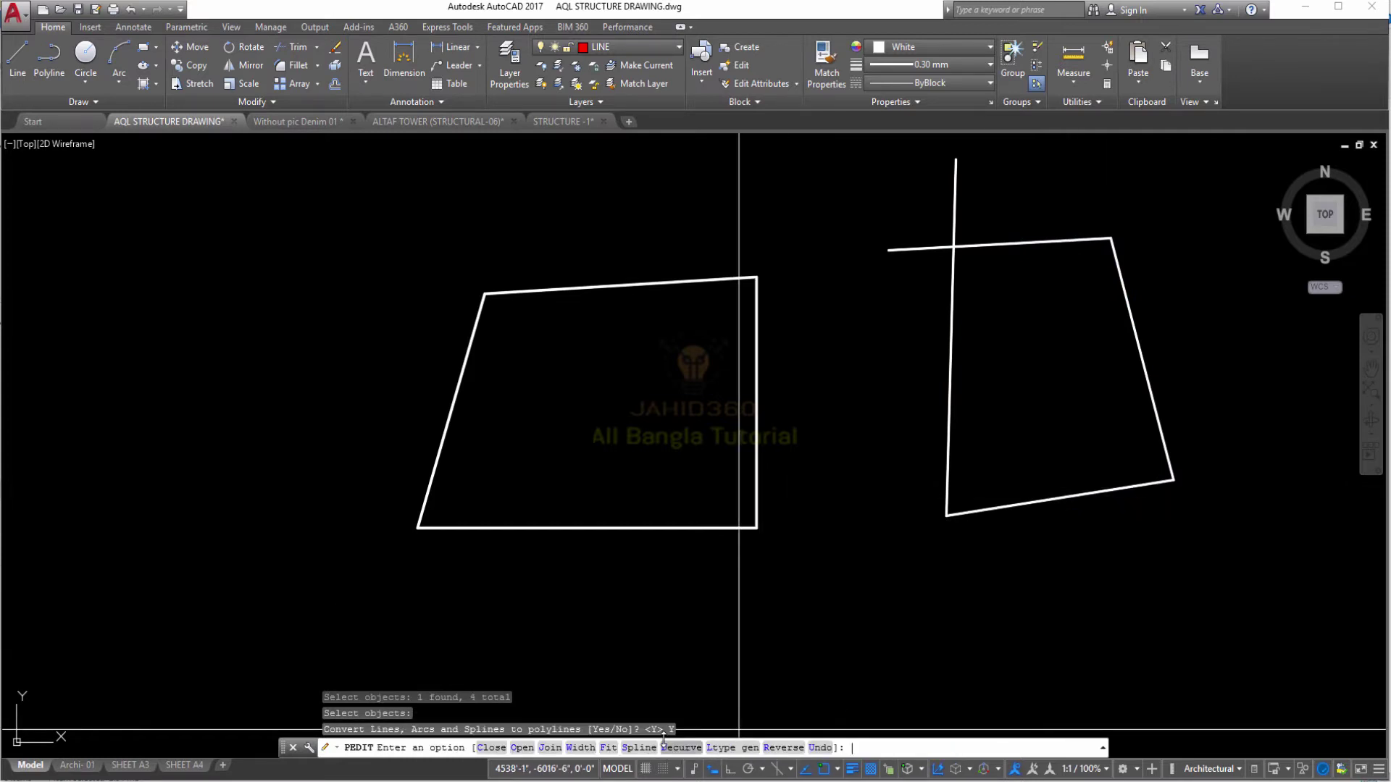
pyautogui.click(550, 748)
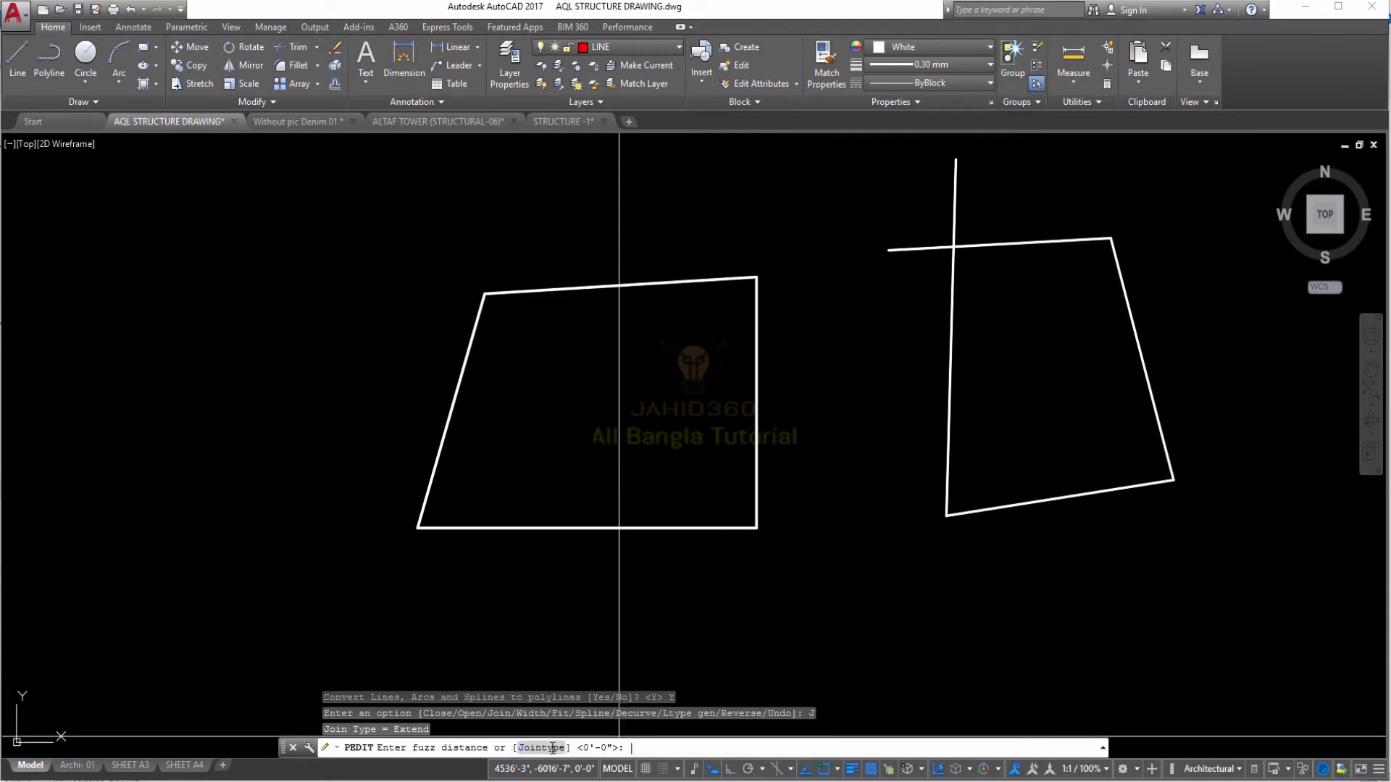
pyautogui.press('Return')
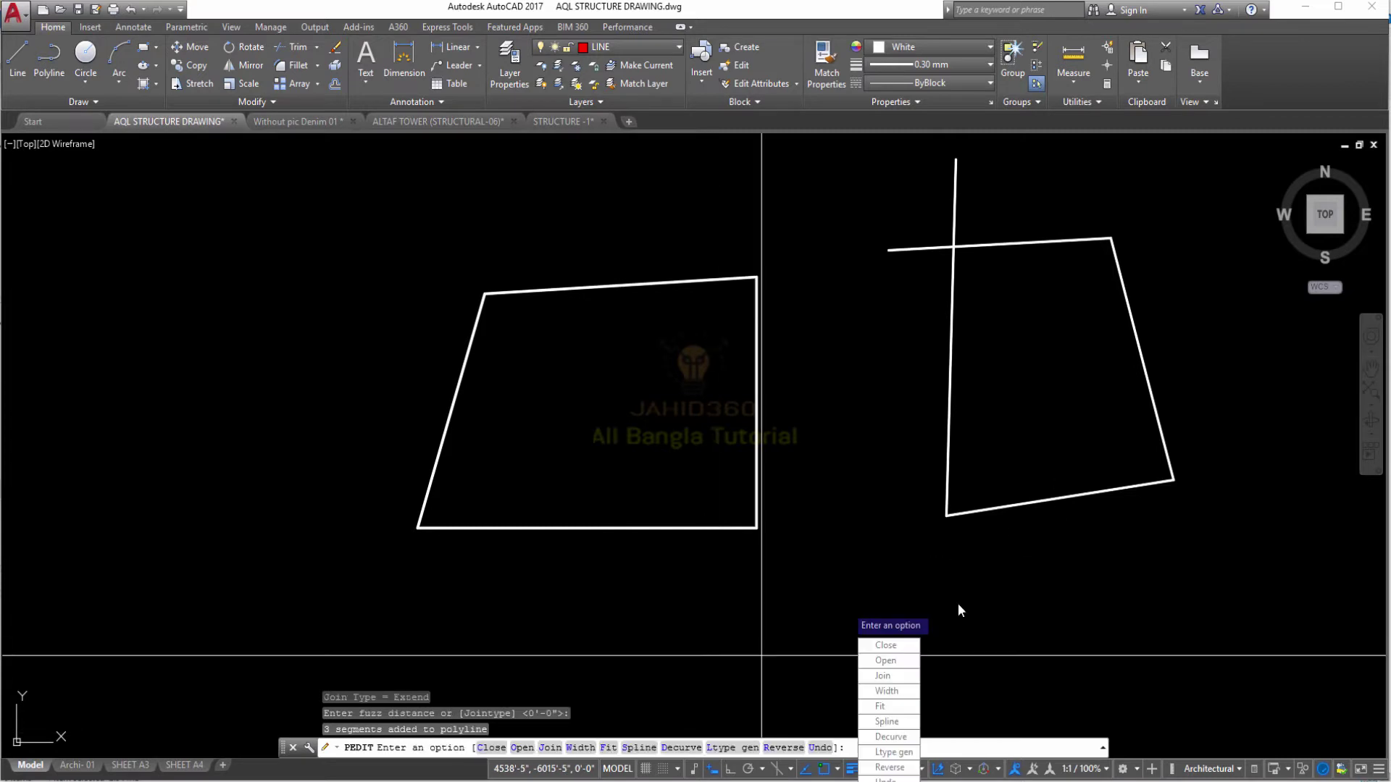
pyautogui.click(891, 679)
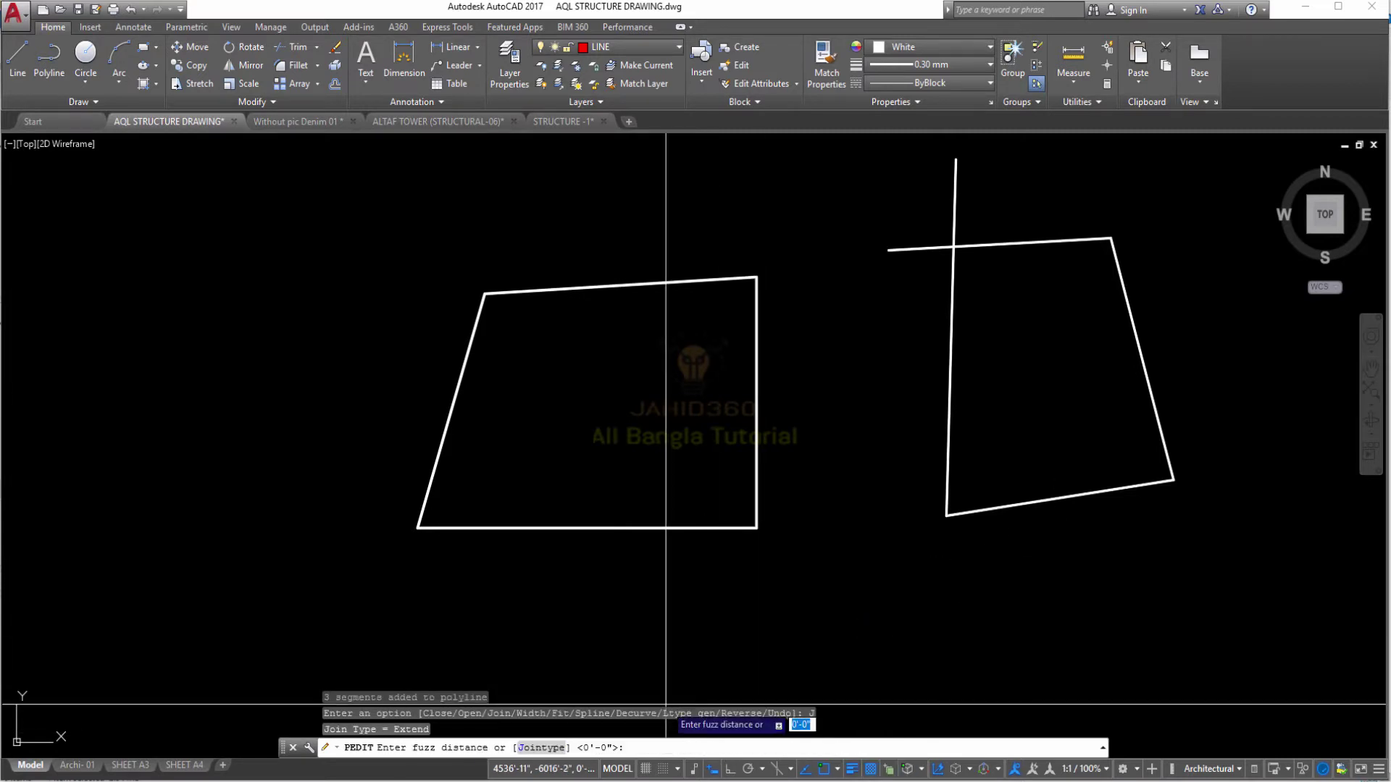
pyautogui.press('Return')
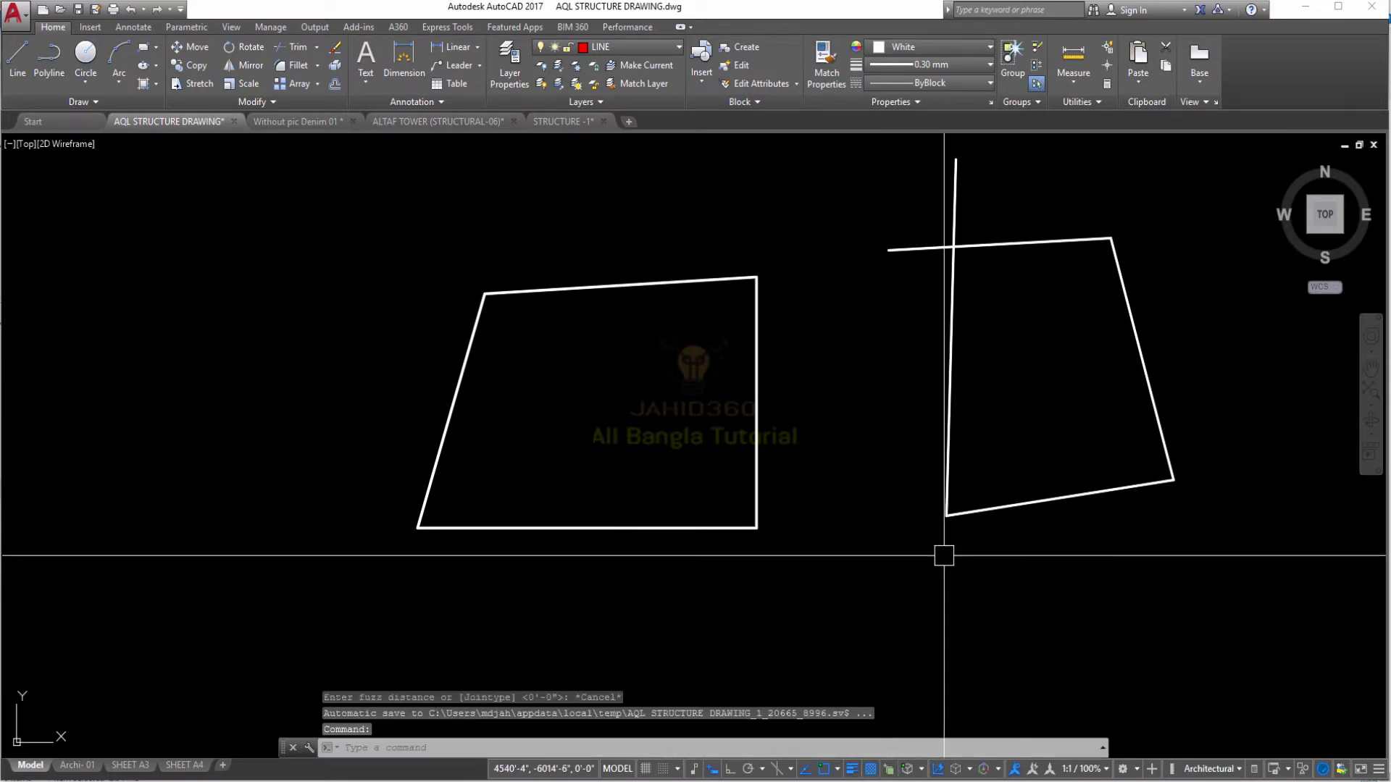
pyautogui.press('Return')
# - Select the right and left polylines to confirm each is a single object
pyautogui.click(981, 491)
pyautogui.moveTo(981, 491); pyautogui.dragTo(754, 545, button='middle')
pyautogui.press('Escape')
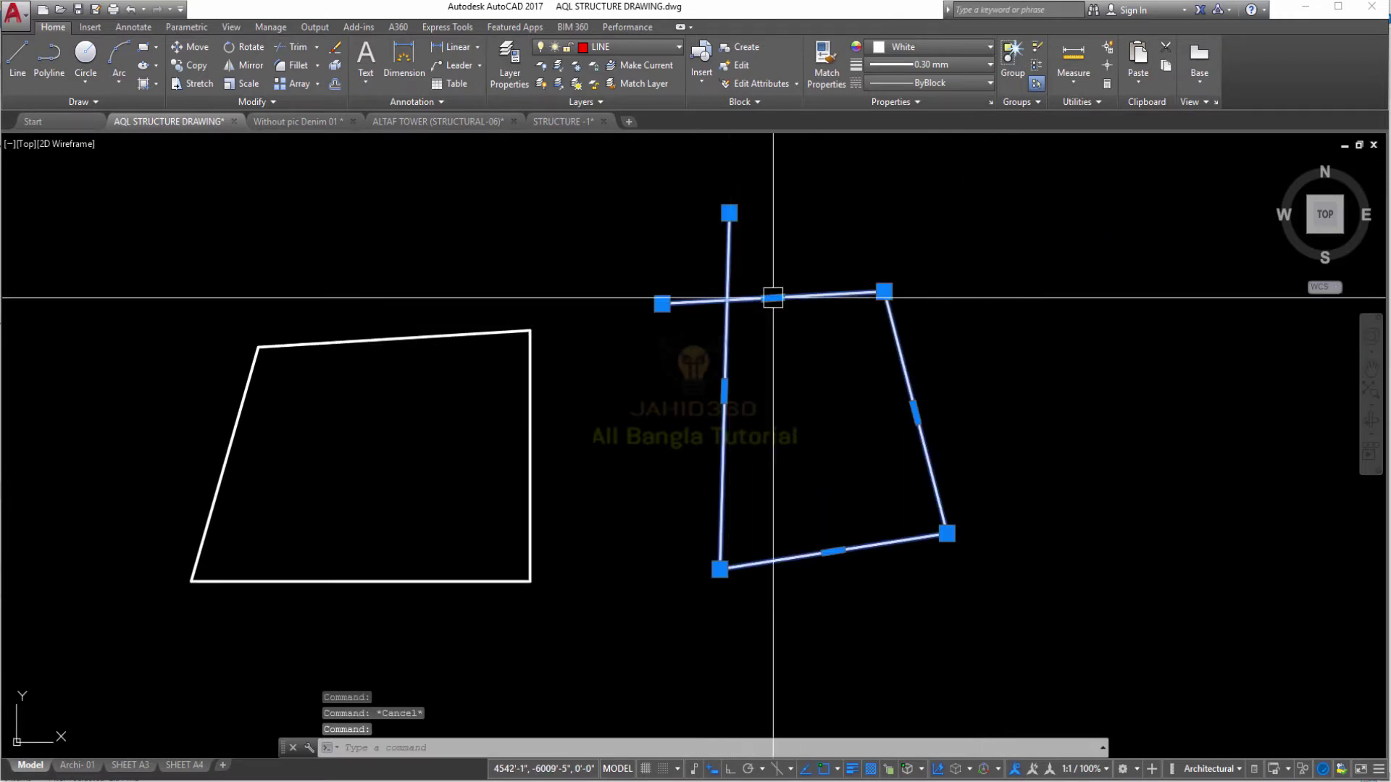
pyautogui.press('Escape')
pyautogui.click(515, 330)
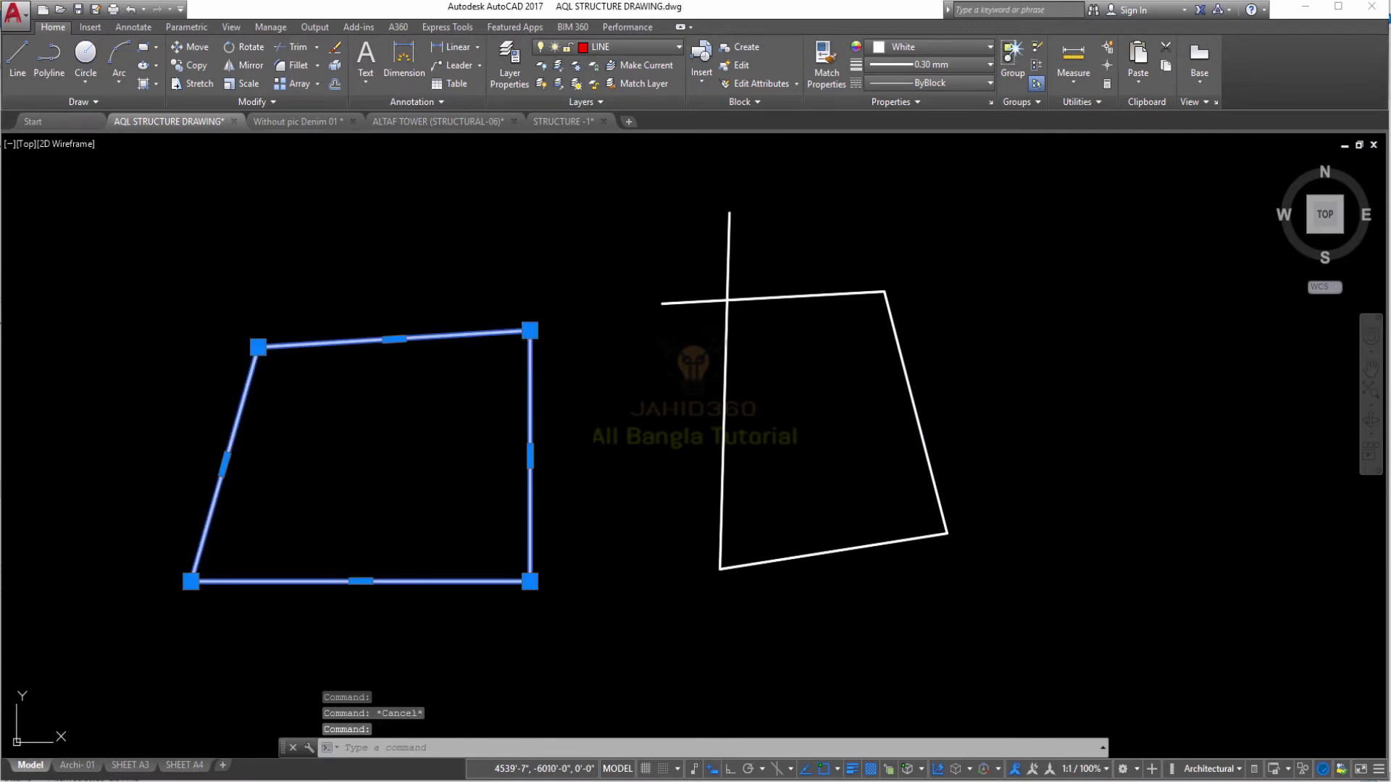
pyautogui.press('Escape')
pyautogui.click(764, 298)
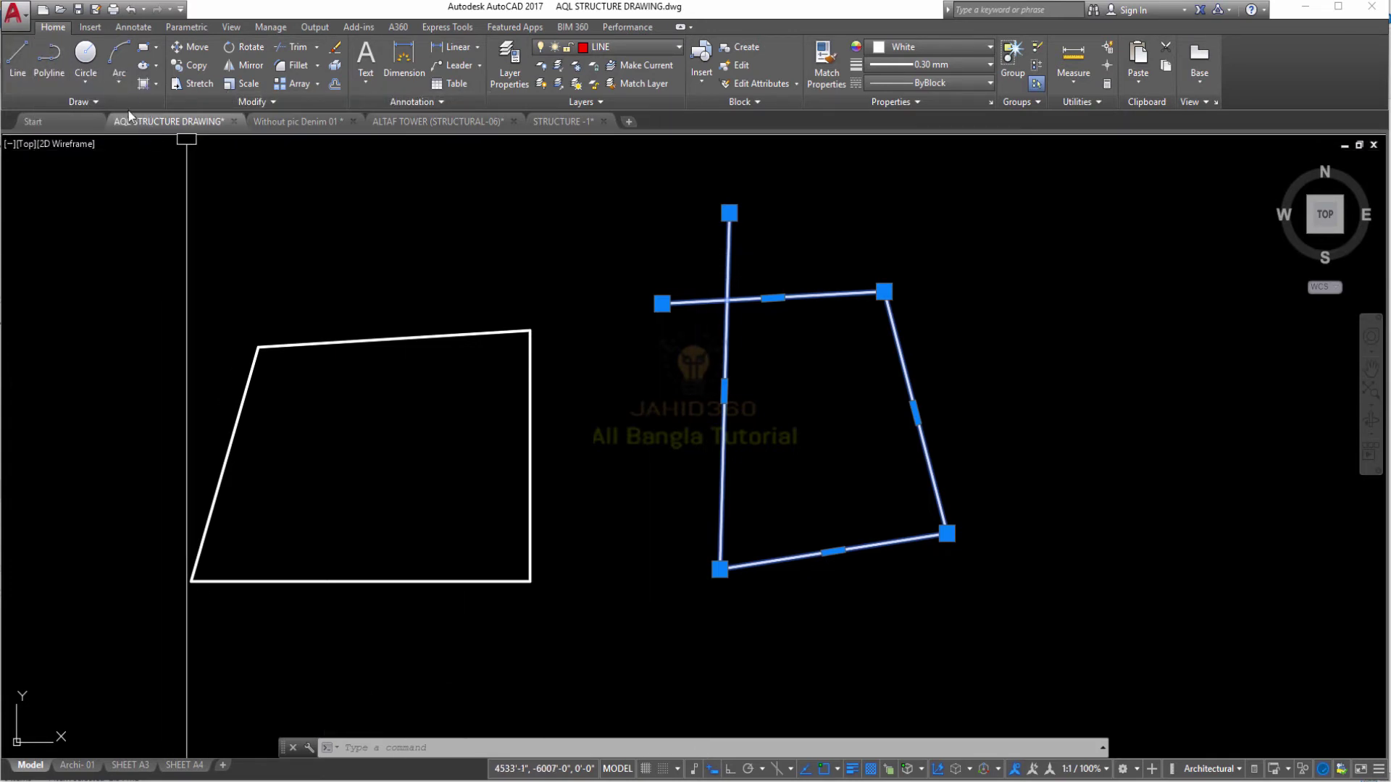
pyautogui.click(86, 103)
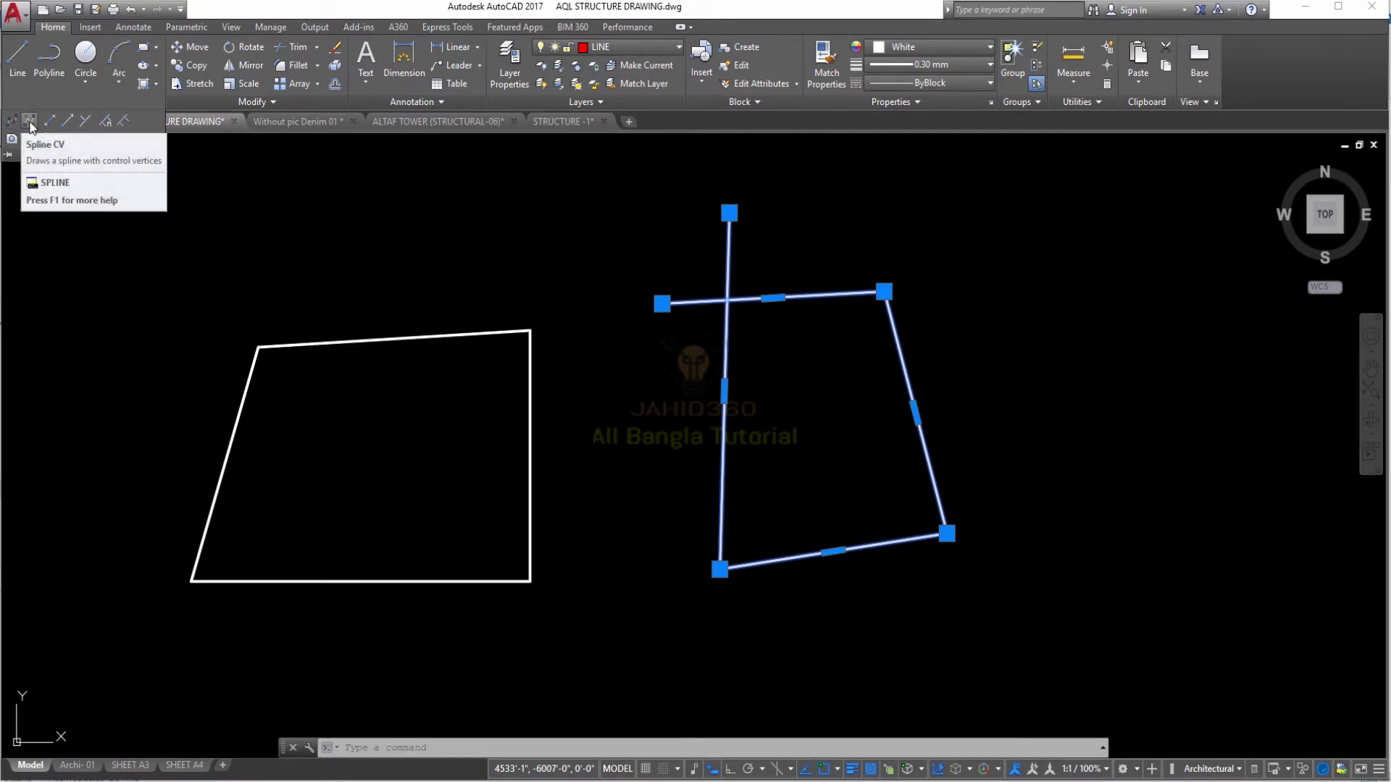
# - Draw a fan of rays radiating from near the left shape's upper-left corner
pyautogui.click(66, 128)
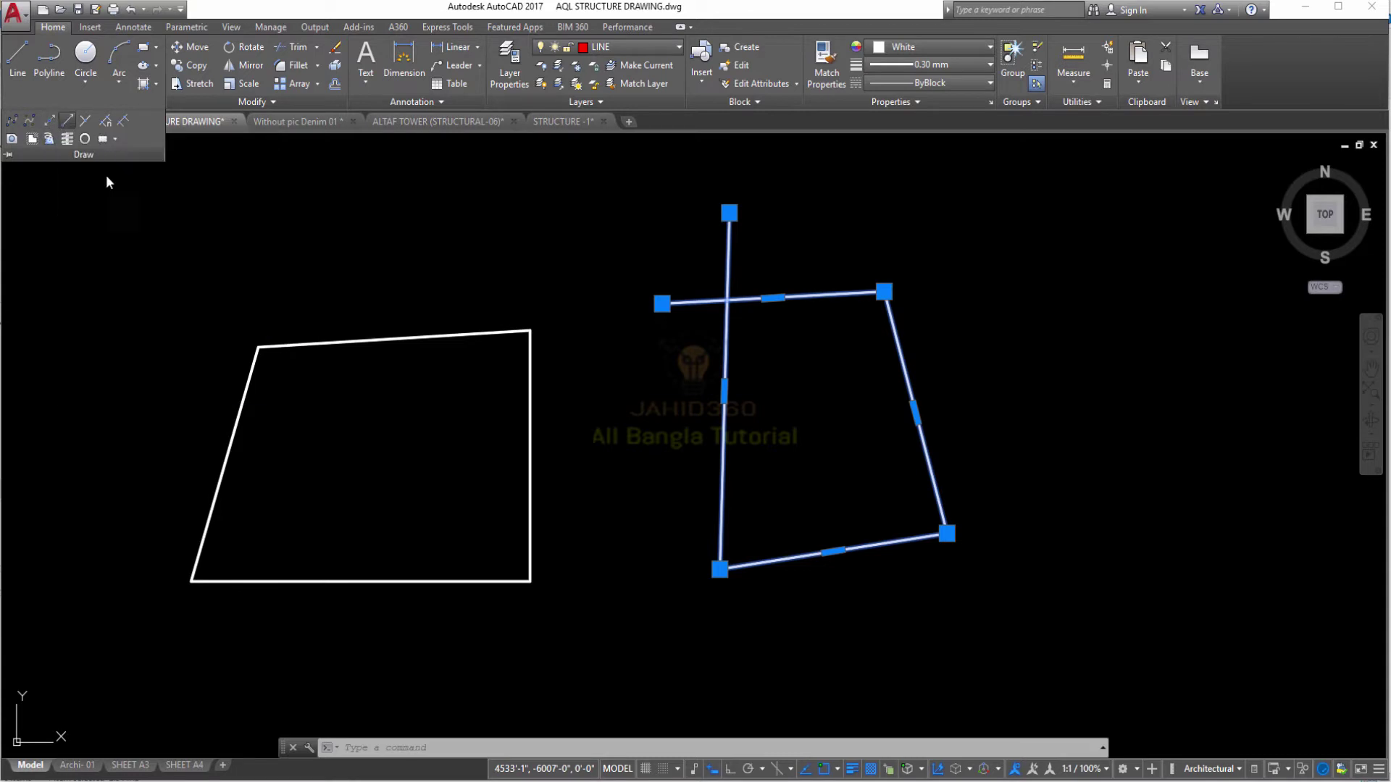
pyautogui.click(326, 329)
pyautogui.click(375, 205)
pyautogui.click(412, 278)
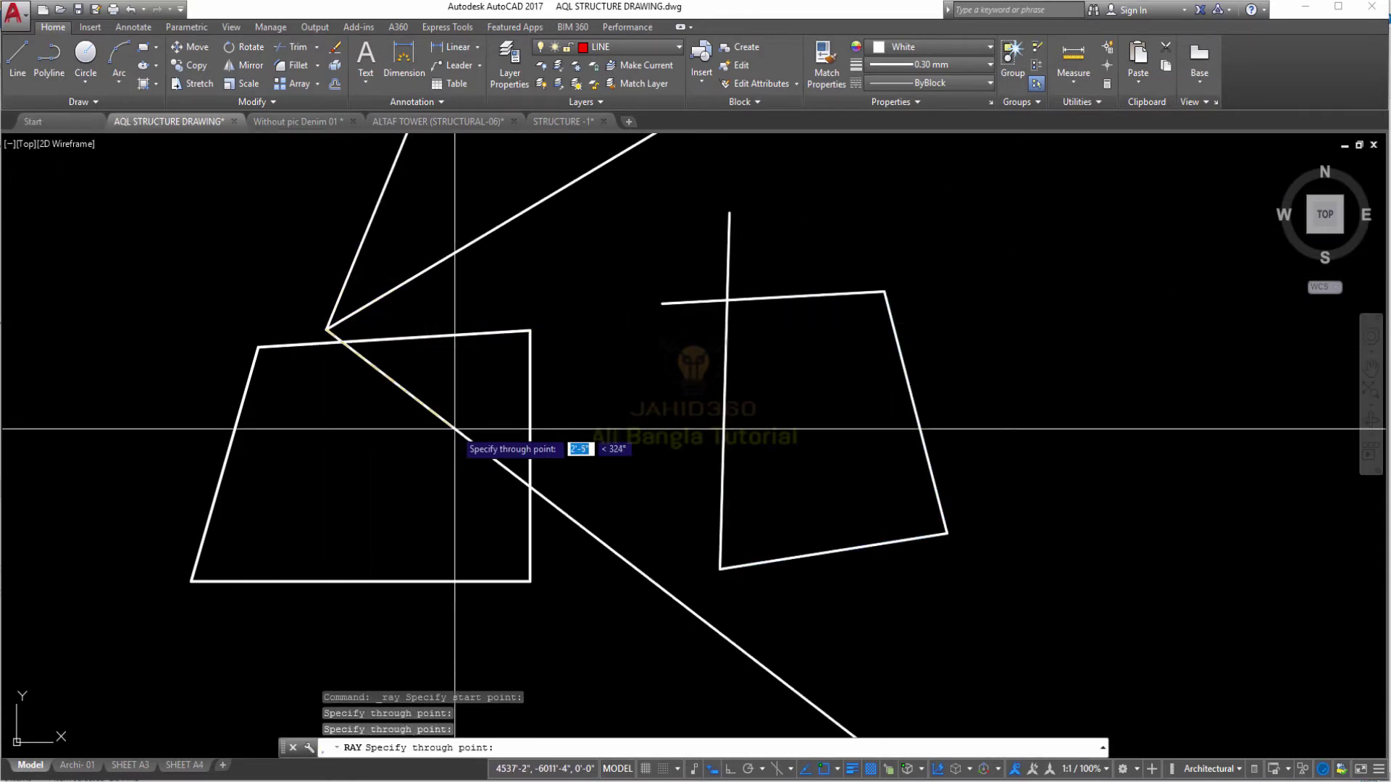
pyautogui.click(466, 435)
pyautogui.click(466, 365)
pyautogui.click(478, 308)
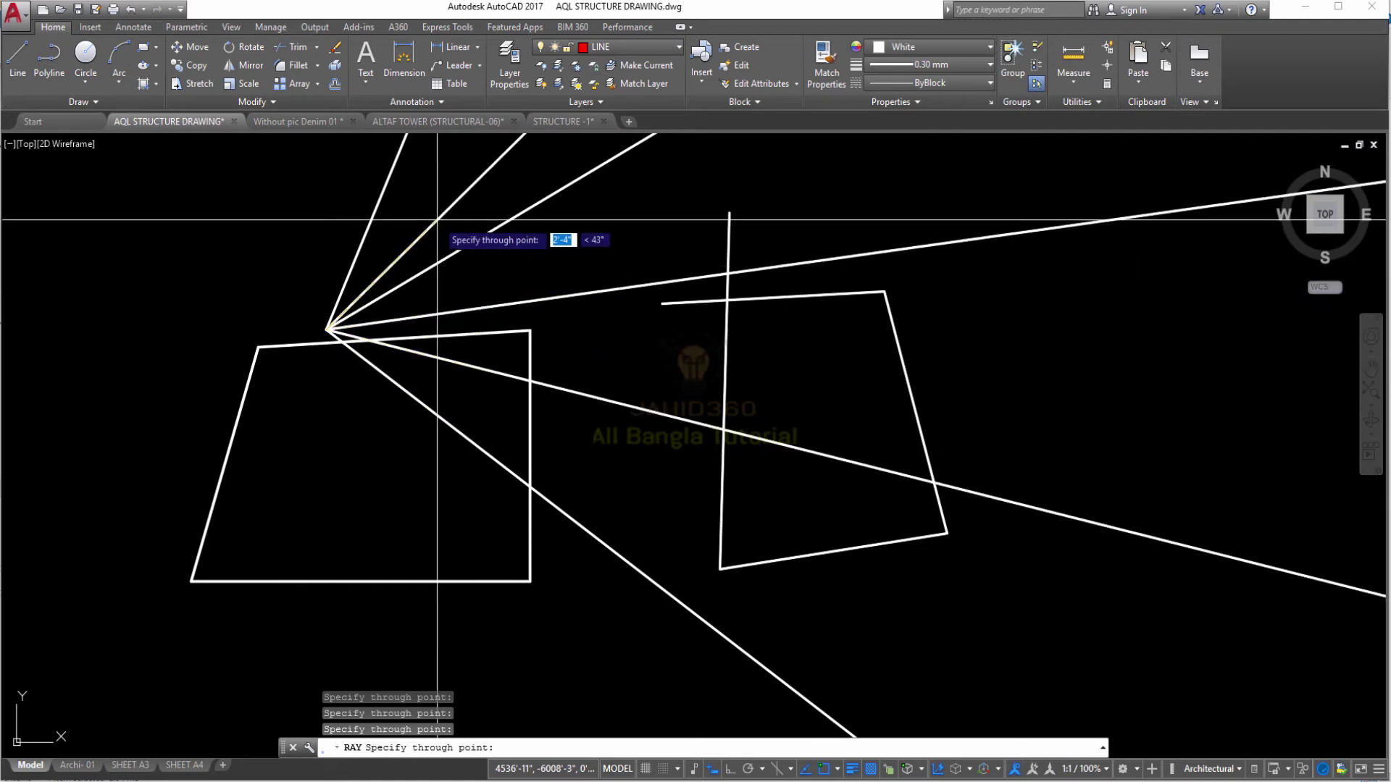
pyautogui.click(442, 216)
pyautogui.click(412, 190)
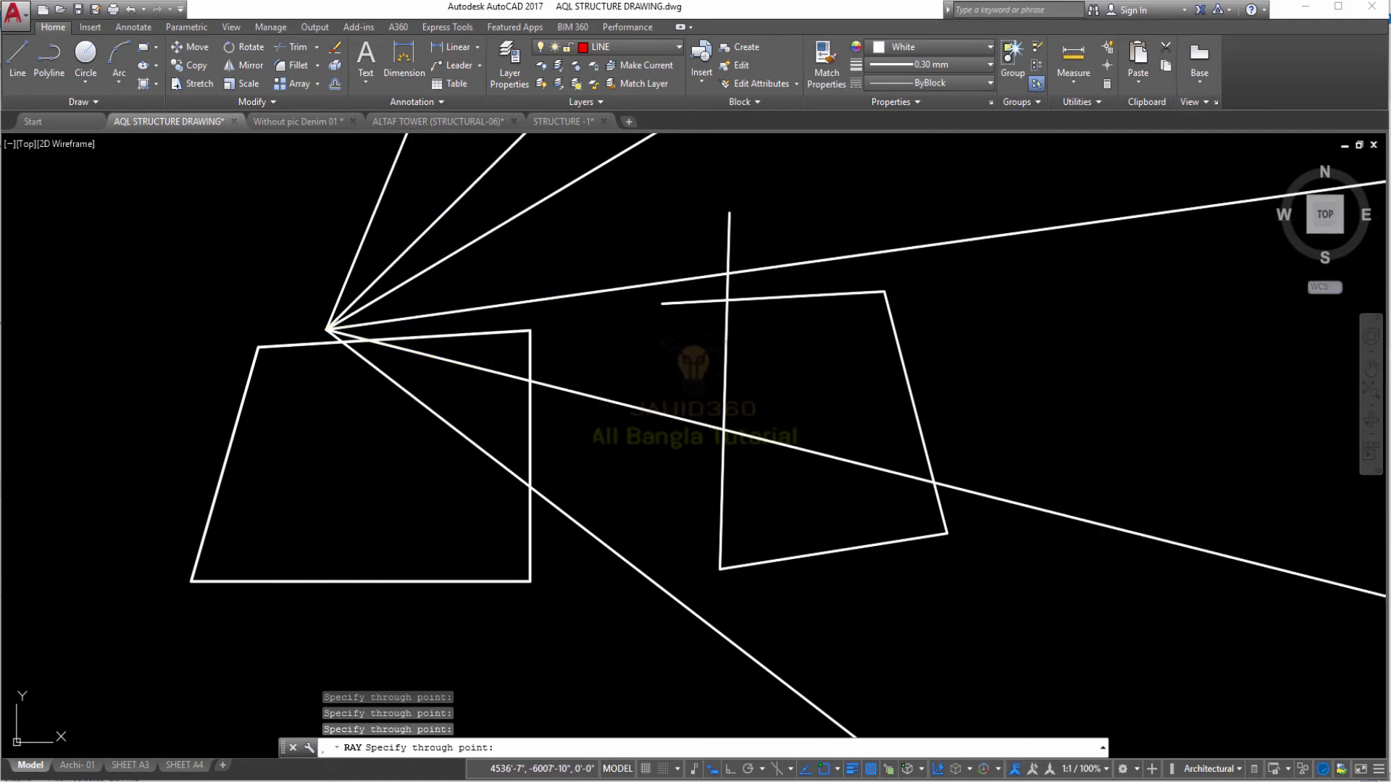
pyautogui.click(459, 233)
pyautogui.click(489, 279)
pyautogui.click(604, 347)
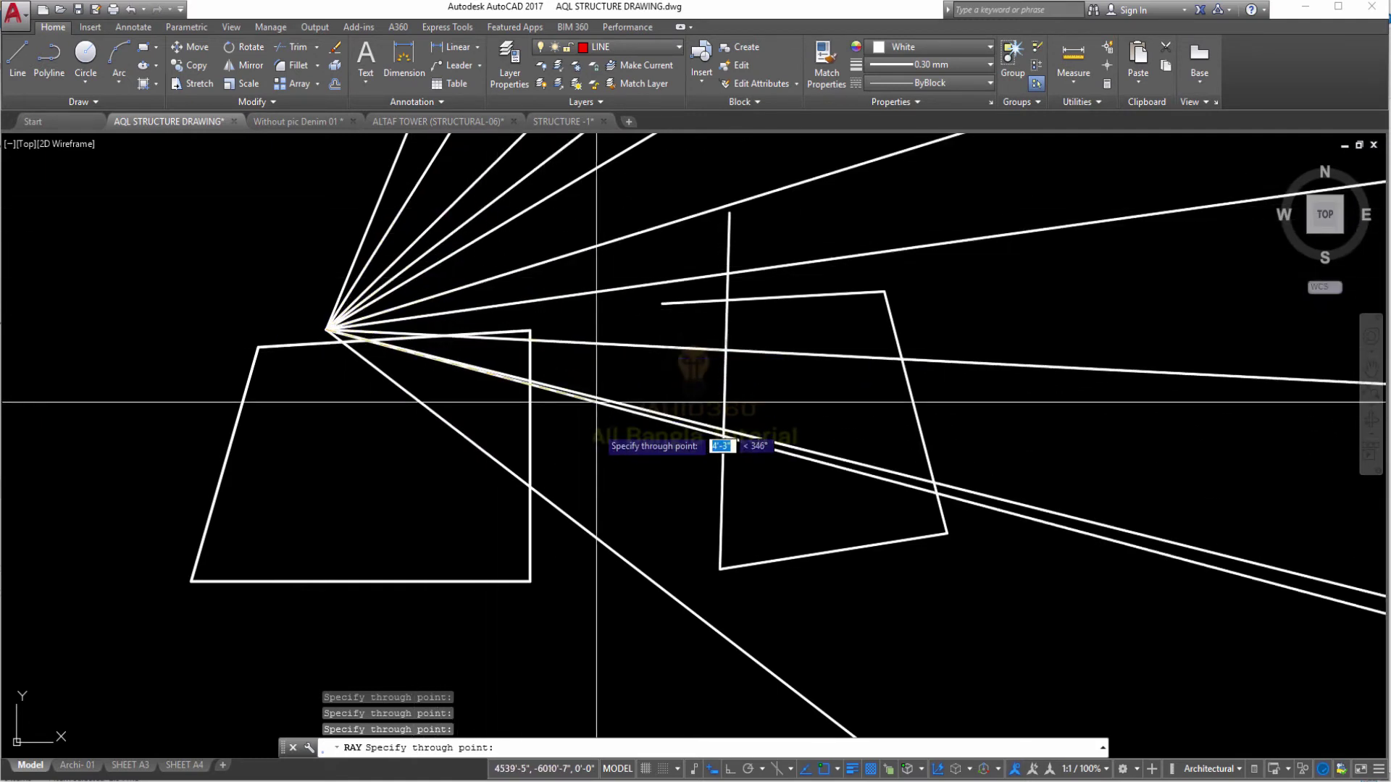
pyautogui.click(600, 451)
pyautogui.press('Escape')
# - Place point markers with Multiple Points around and inside the left quadrilateral
pyautogui.click(100, 107)
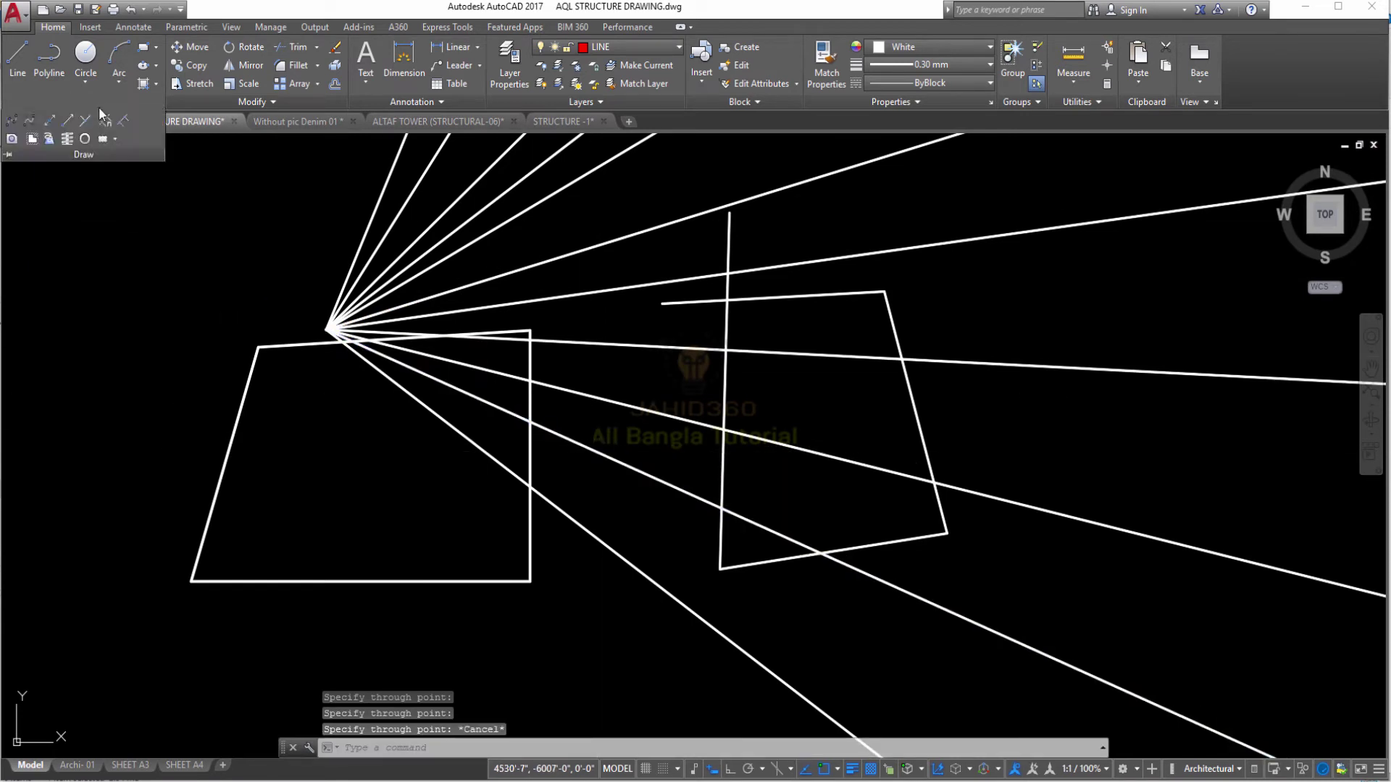
pyautogui.click(84, 120)
pyautogui.click(153, 240)
pyautogui.click(222, 317)
pyautogui.click(343, 467)
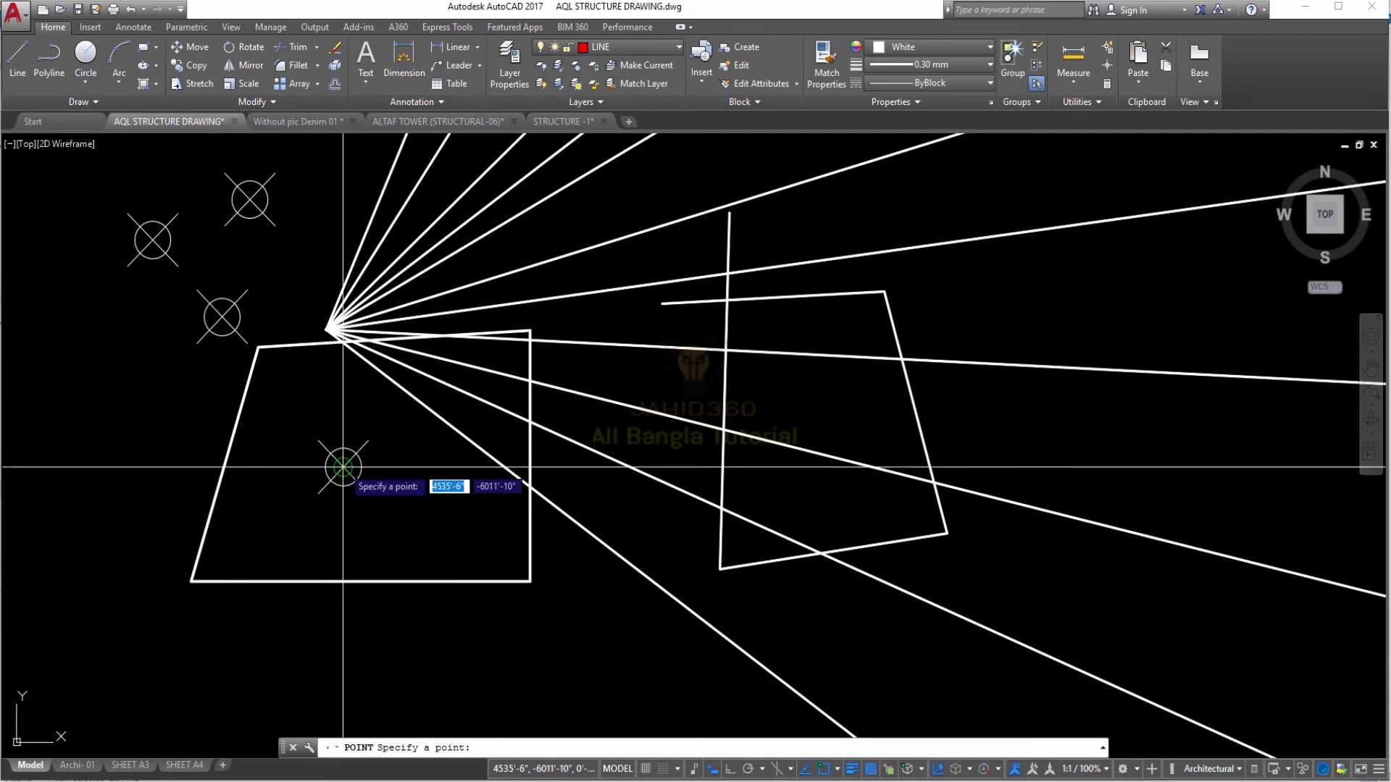
pyautogui.press('Escape')
pyautogui.click(94, 101)
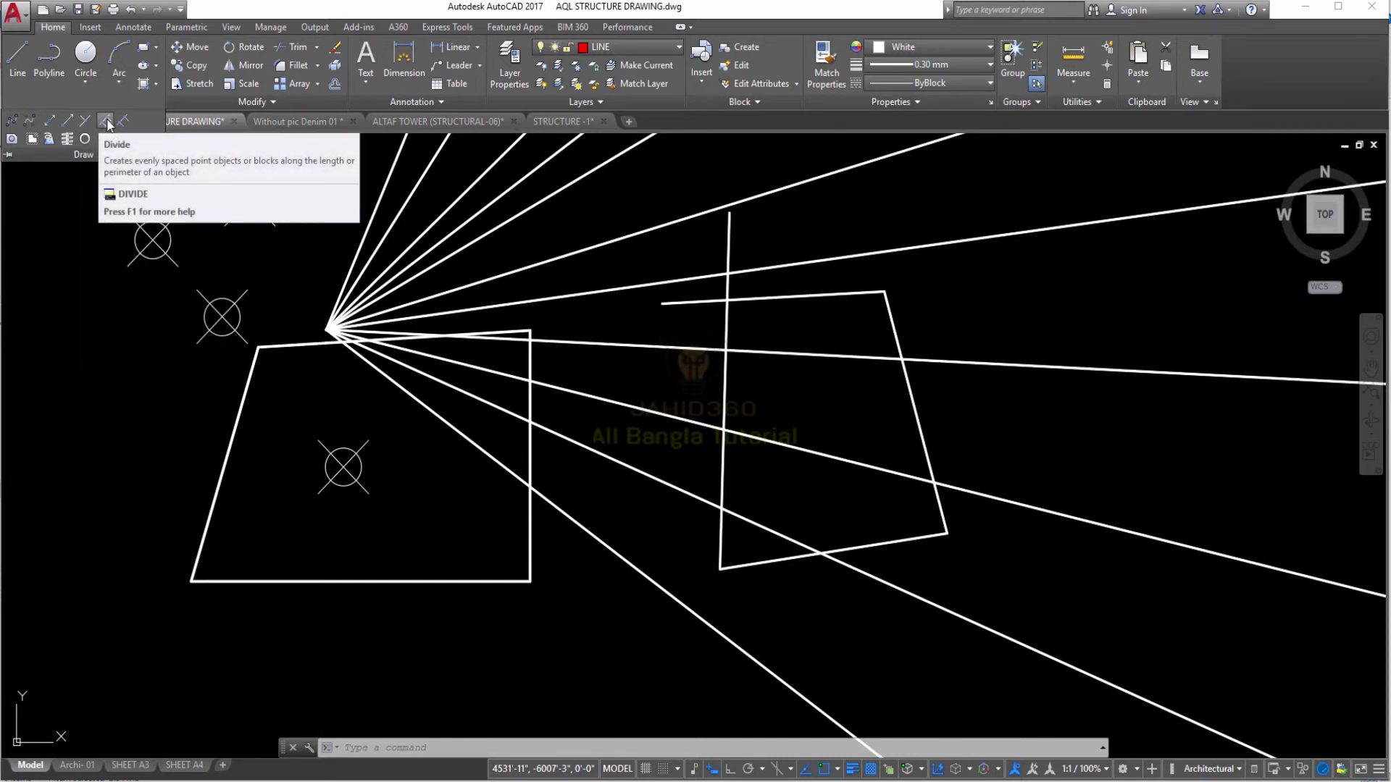
# - Draw a short sloped line with L in the free space left of the quadrilateral
pyautogui.moveTo(171, 239); pyautogui.dragTo(331, 186, button='middle')
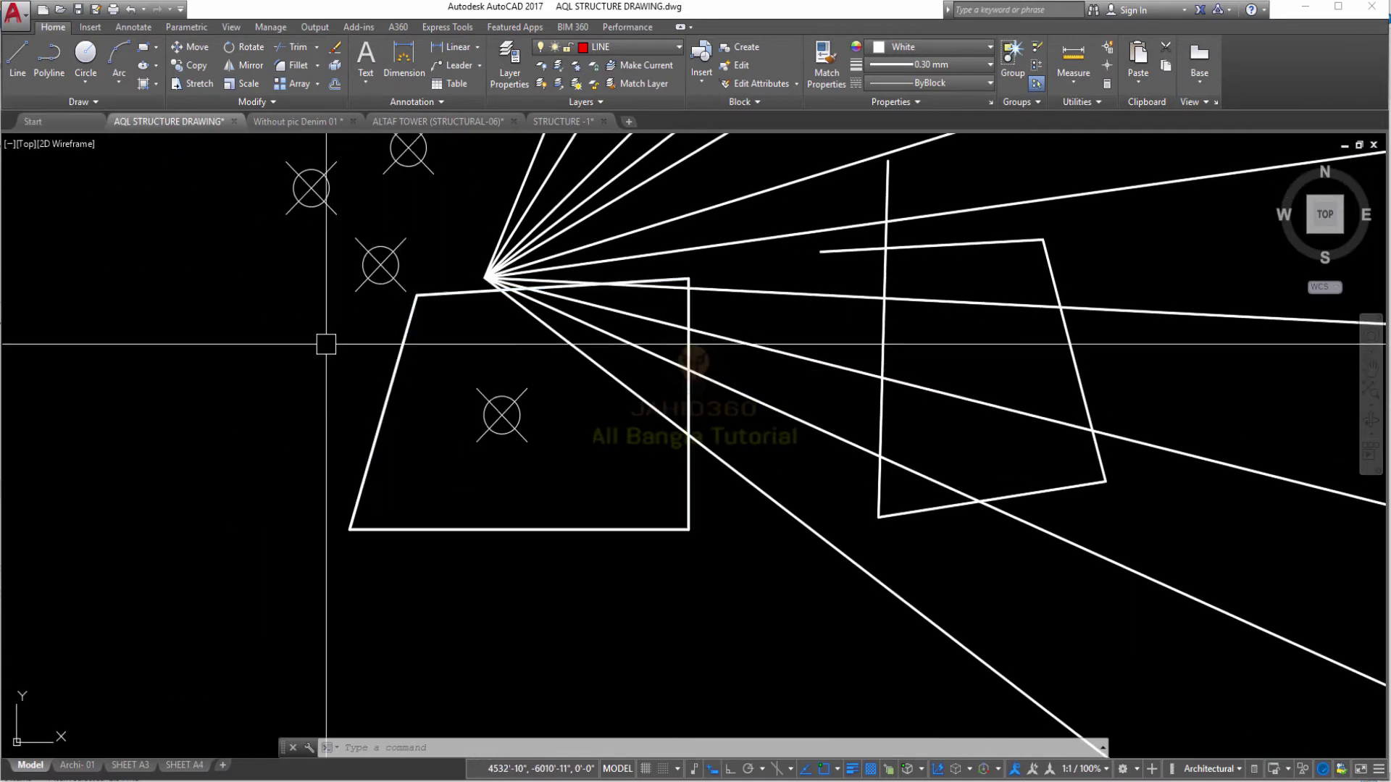
pyautogui.write('l')
pyautogui.press('Return')
pyautogui.click(137, 401)
pyautogui.click(347, 362)
pyautogui.press('Return')
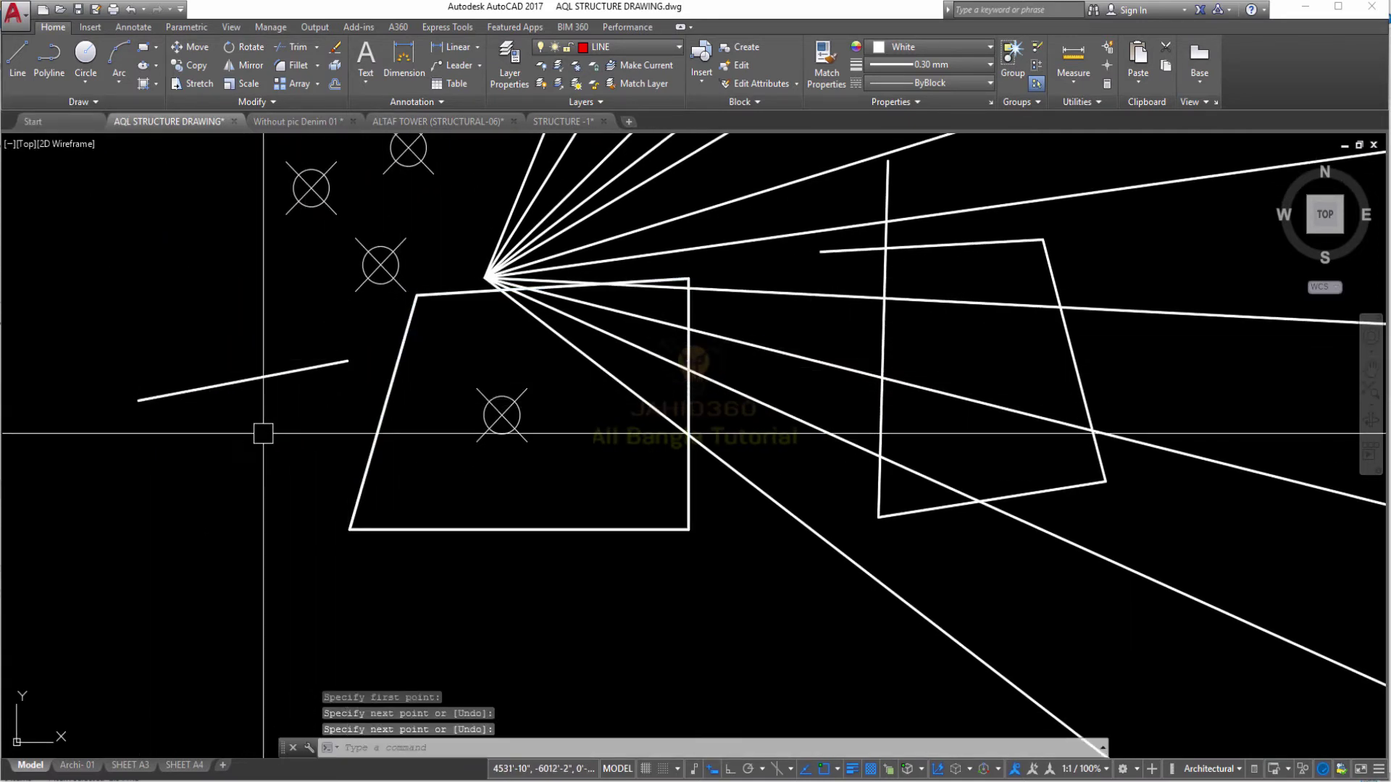
pyautogui.moveTo(260, 432); pyautogui.dragTo(362, 427, button='middle')
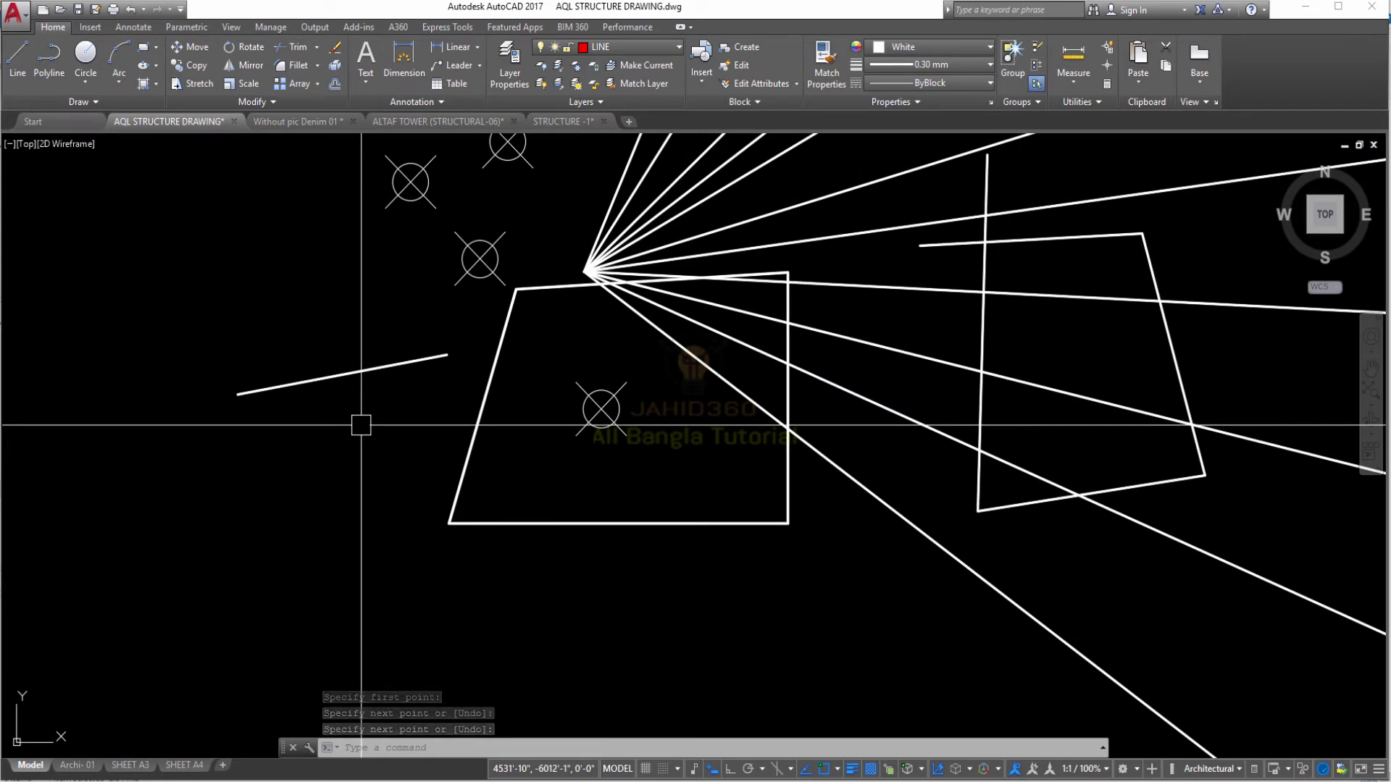
# - Divide the sloped line into 3 equal segments with Divide
pyautogui.click(82, 102)
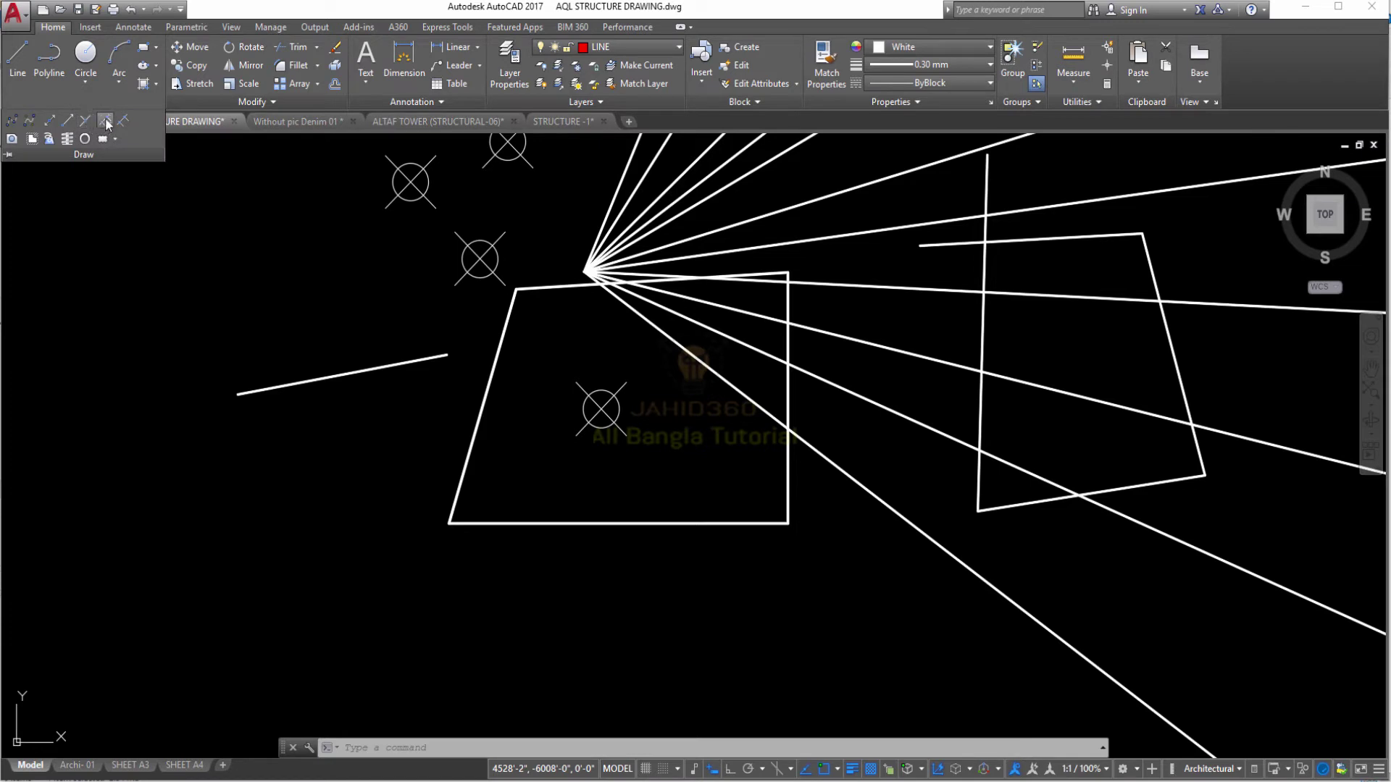
pyautogui.click(105, 123)
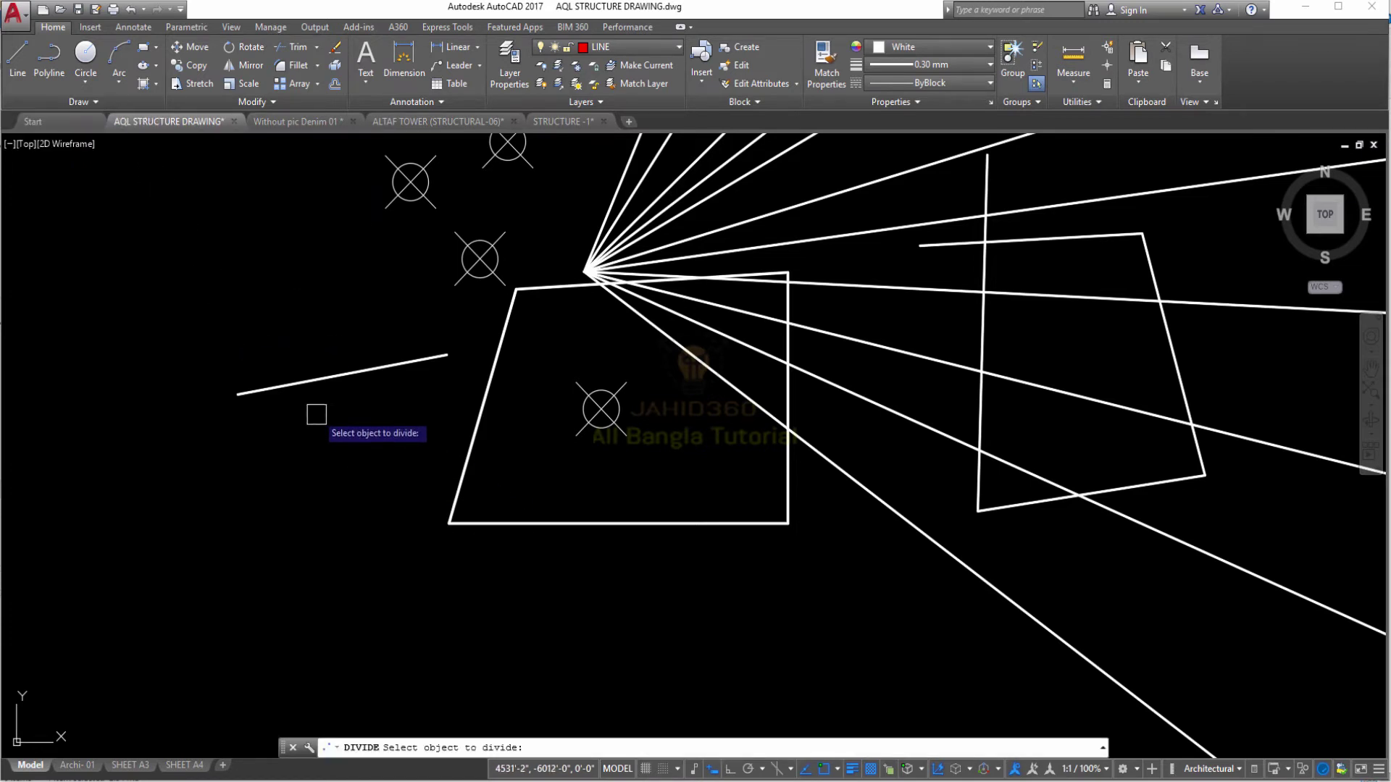
pyautogui.click(366, 371)
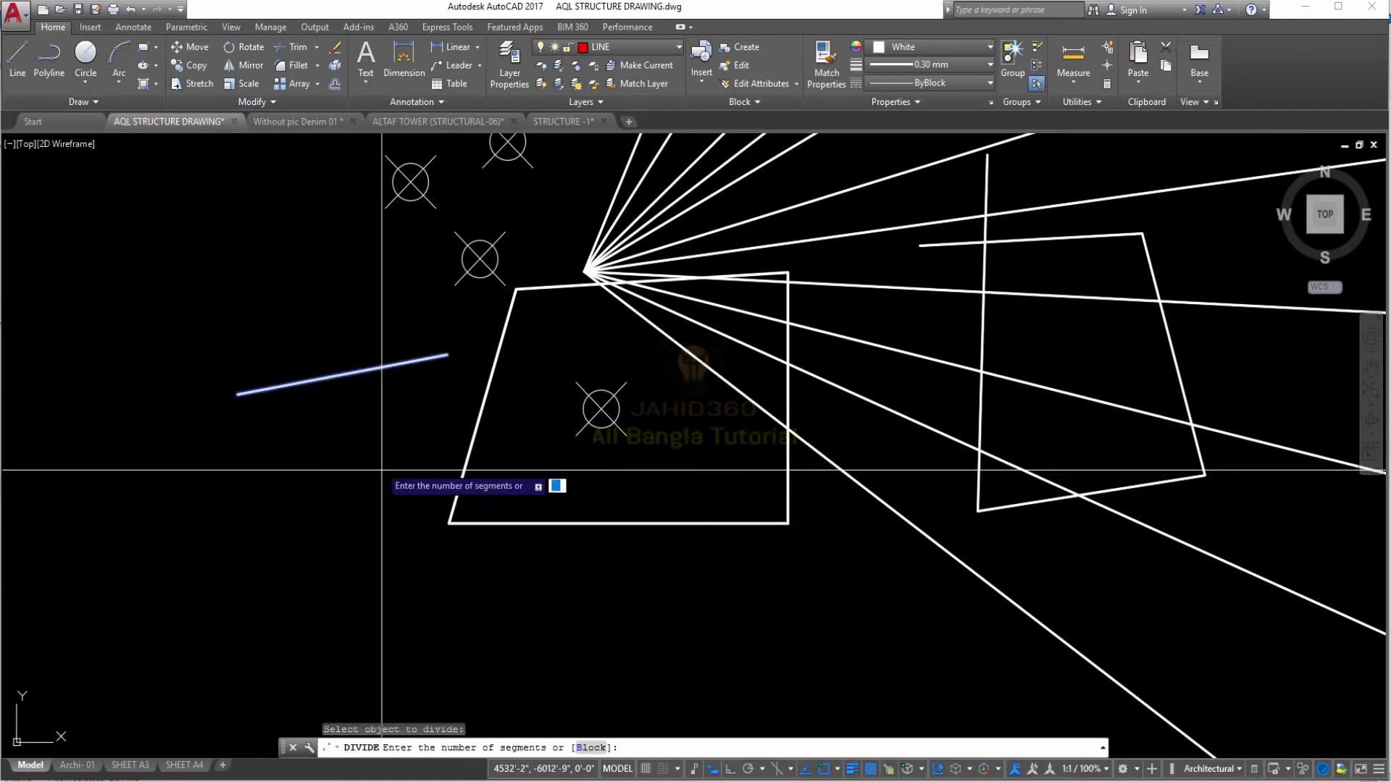
pyautogui.write('3')
pyautogui.press('Return')
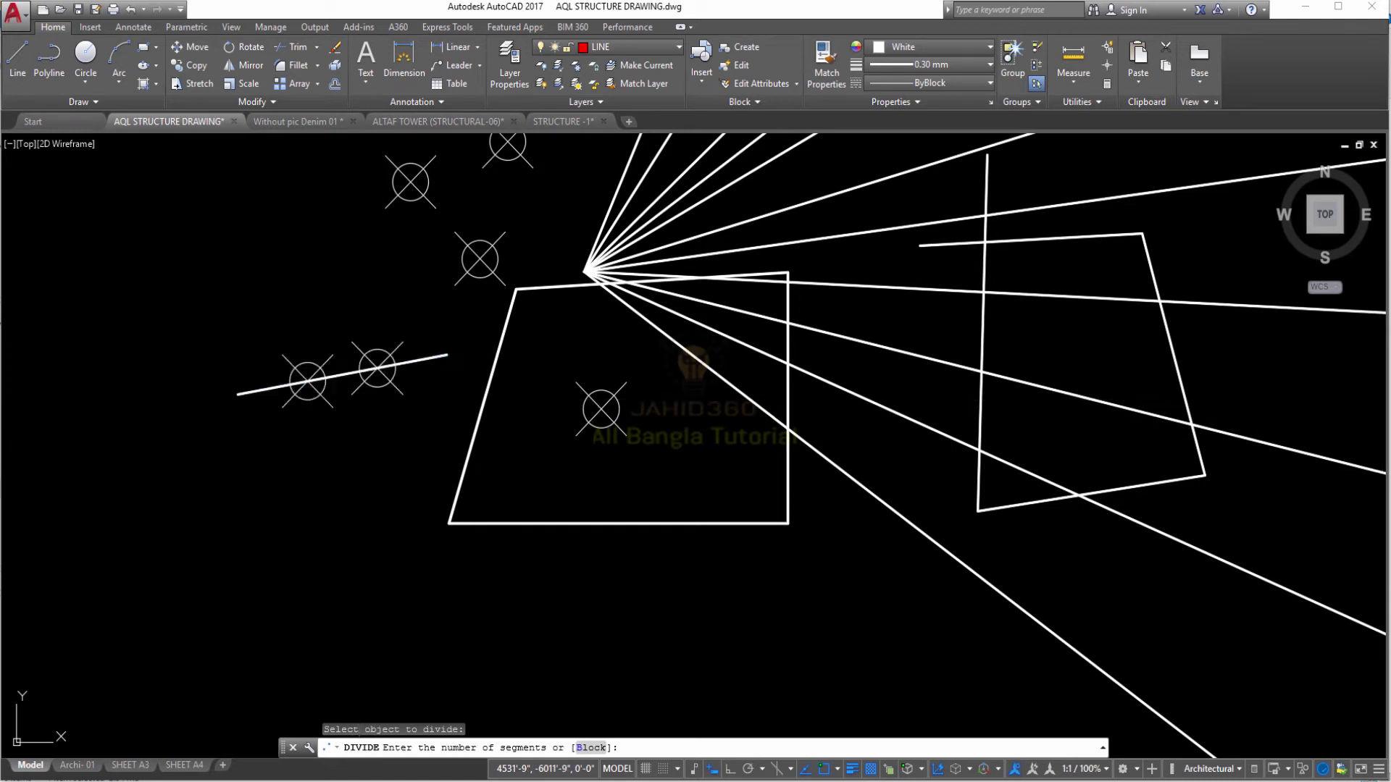
pyautogui.scroll(2, 274, 389)
pyautogui.scroll(2, 273, 389)
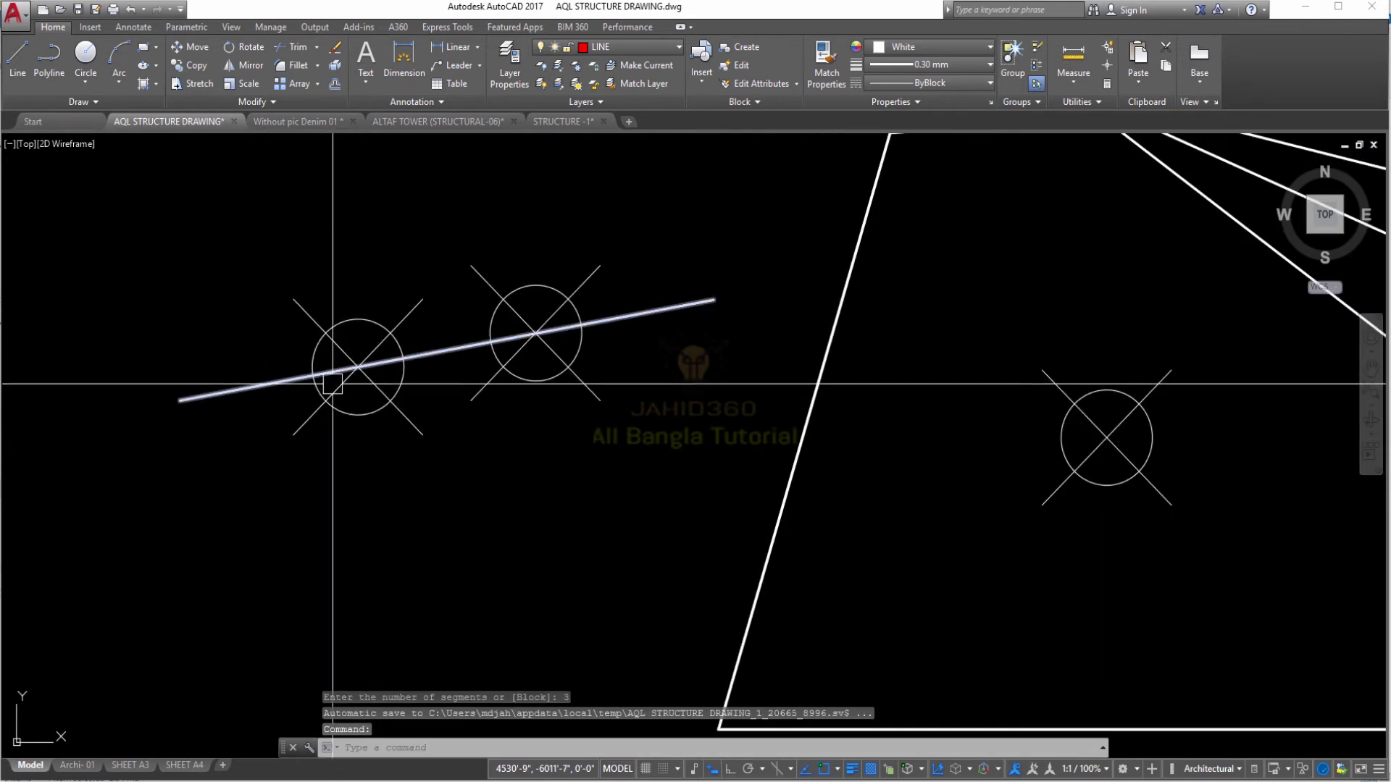
pyautogui.scroll(-4, 465, 391)
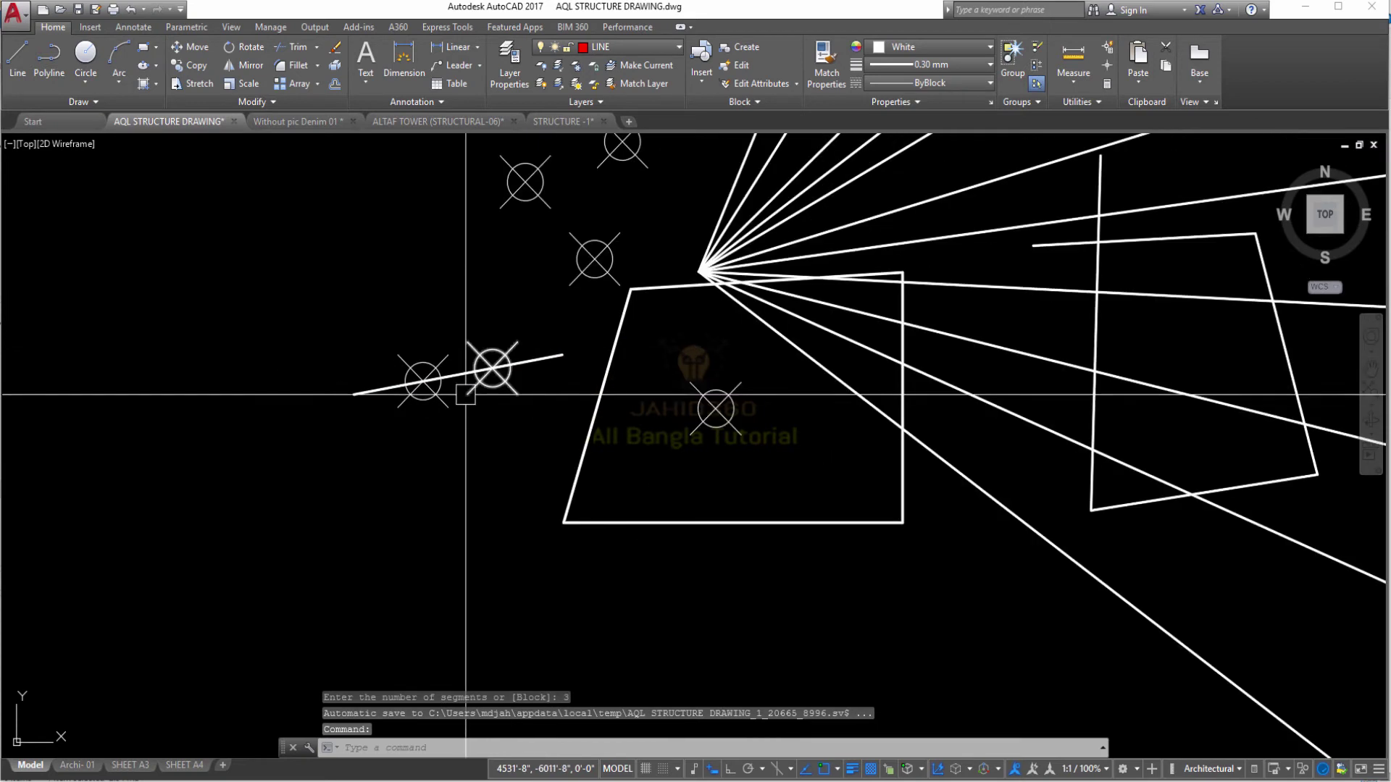
pyautogui.click(94, 103)
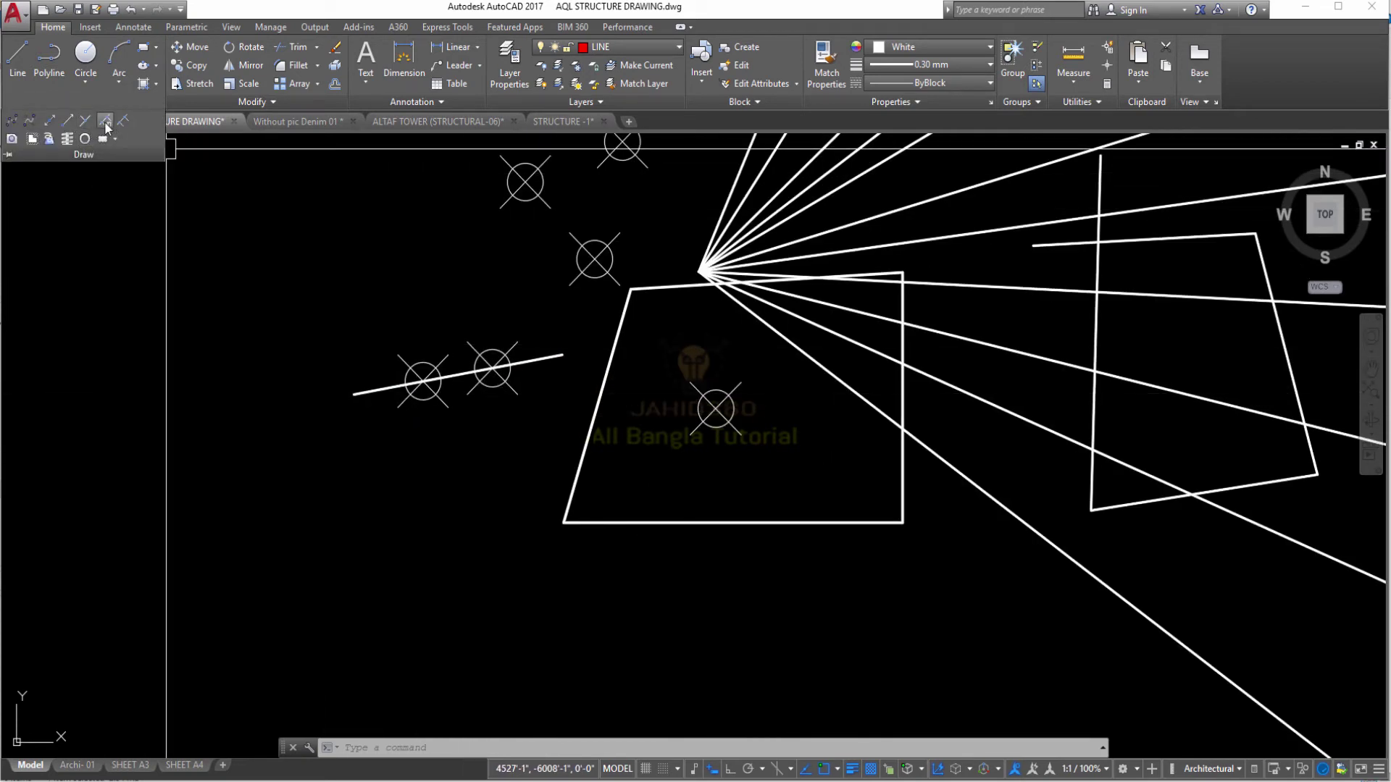
# - Draw a closed Freehand revision cloud in the empty space left of the divided line
pyautogui.click(105, 122)
pyautogui.click(155, 85)
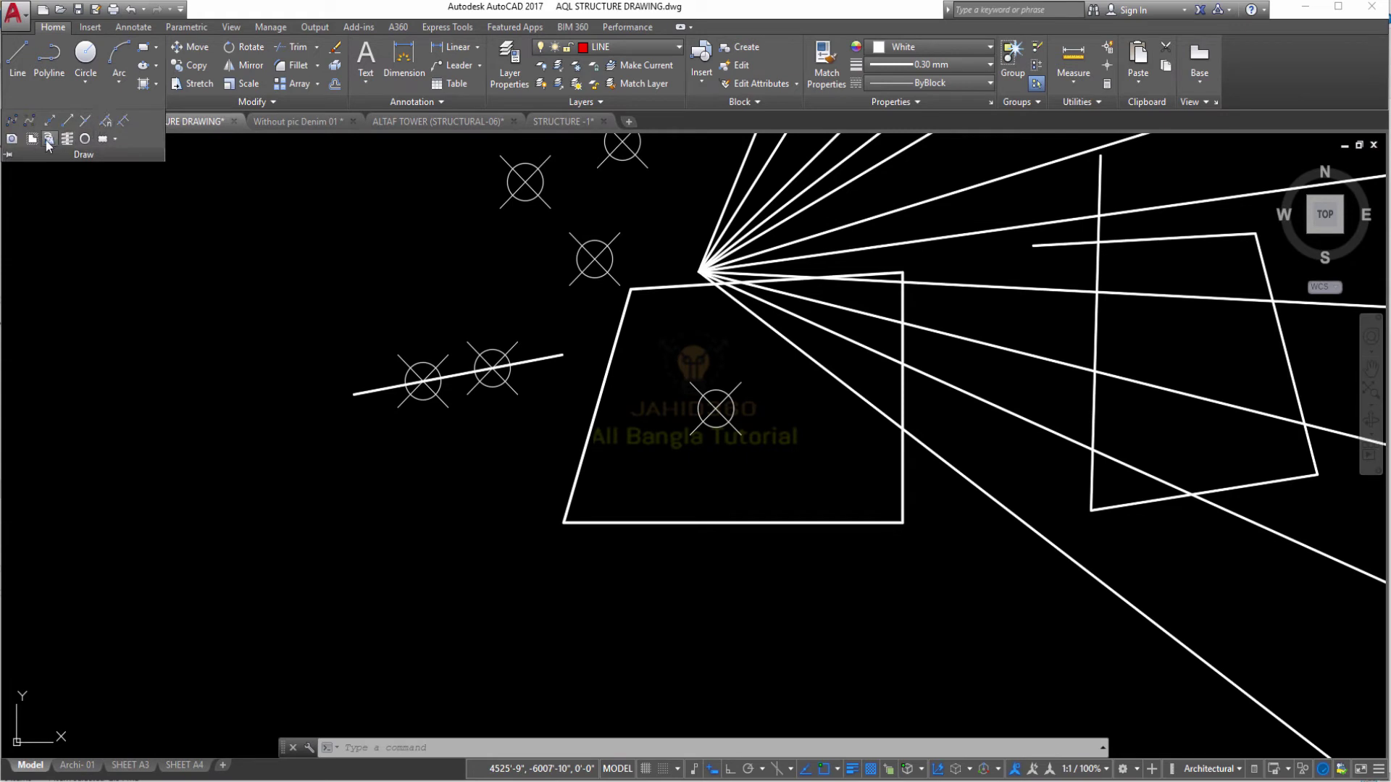
pyautogui.click(117, 139)
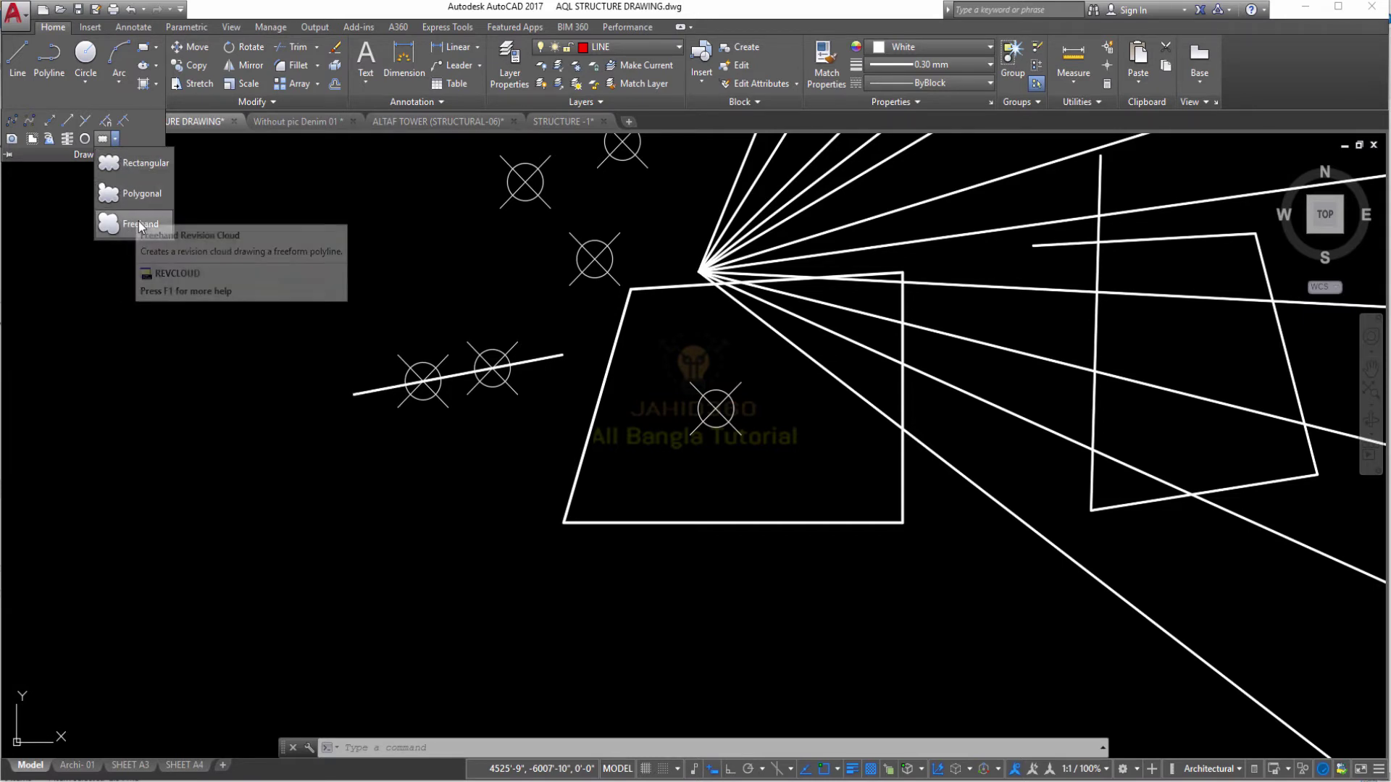
pyautogui.click(234, 210)
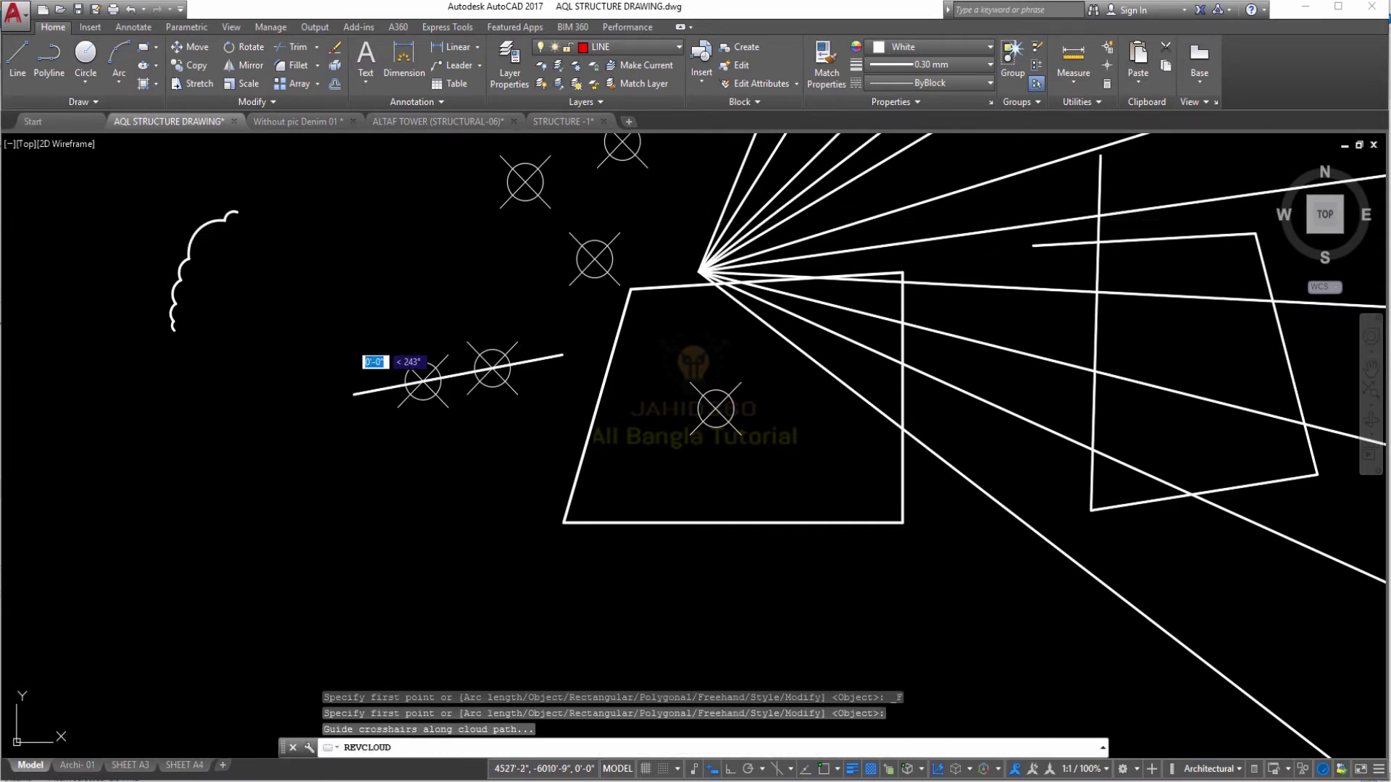
pyautogui.scroll(3, 267, 352)
pyautogui.moveTo(349, 298)
pyautogui.mouseDown(button='middle')
pyautogui.moveTo(414, 377)
pyautogui.moveTo(622, 518)
pyautogui.mouseUp(button='middle')
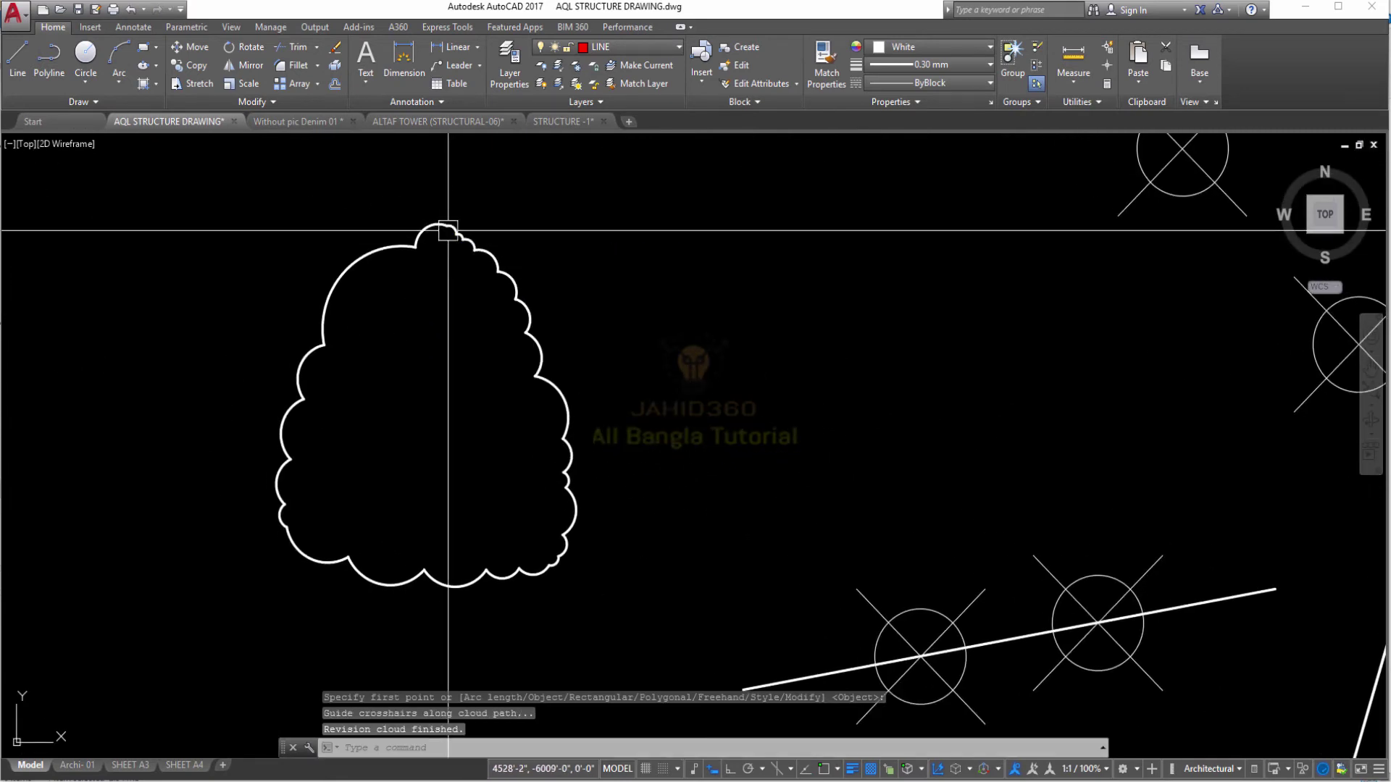
pyautogui.scroll(-1, 444, 279)
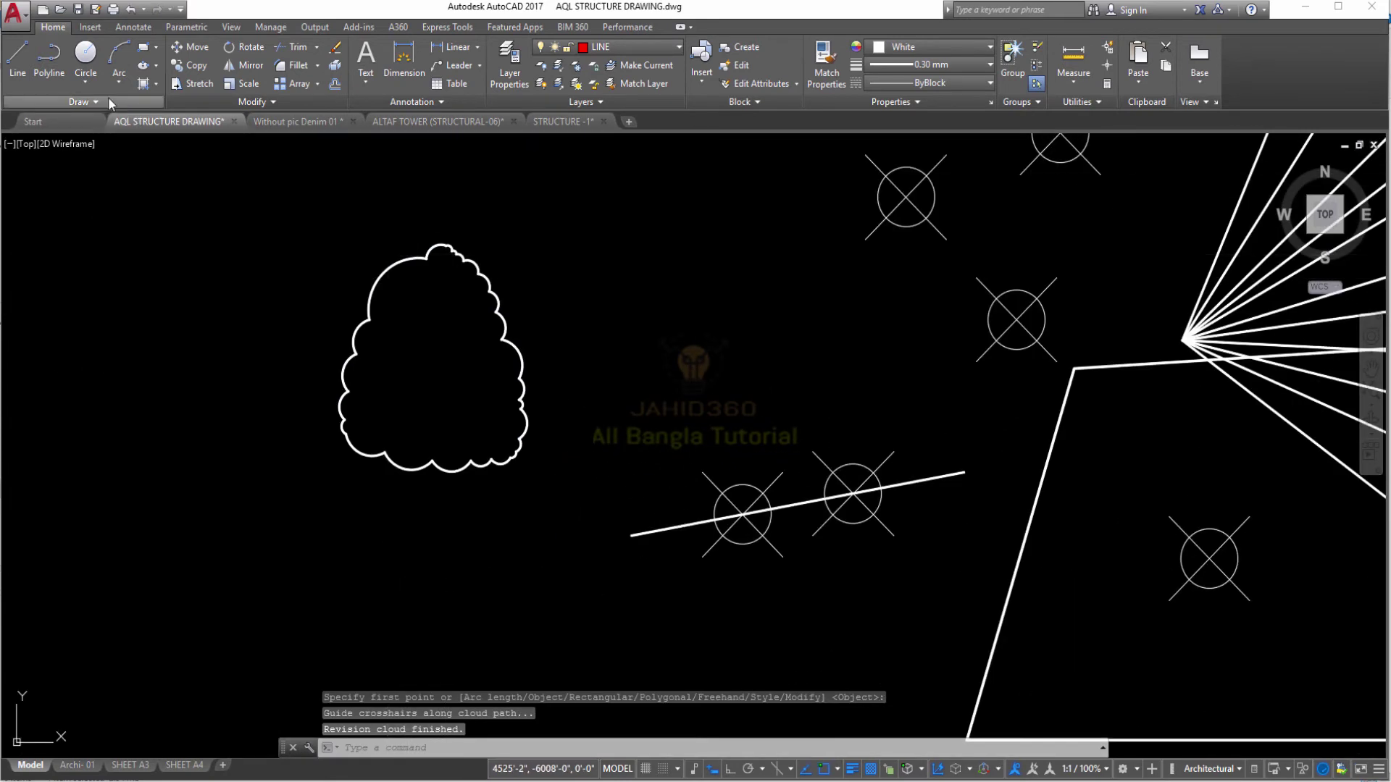
# - Draw a Rectangular revision cloud by picking two opposite corners
pyautogui.click(108, 97)
pyautogui.click(116, 139)
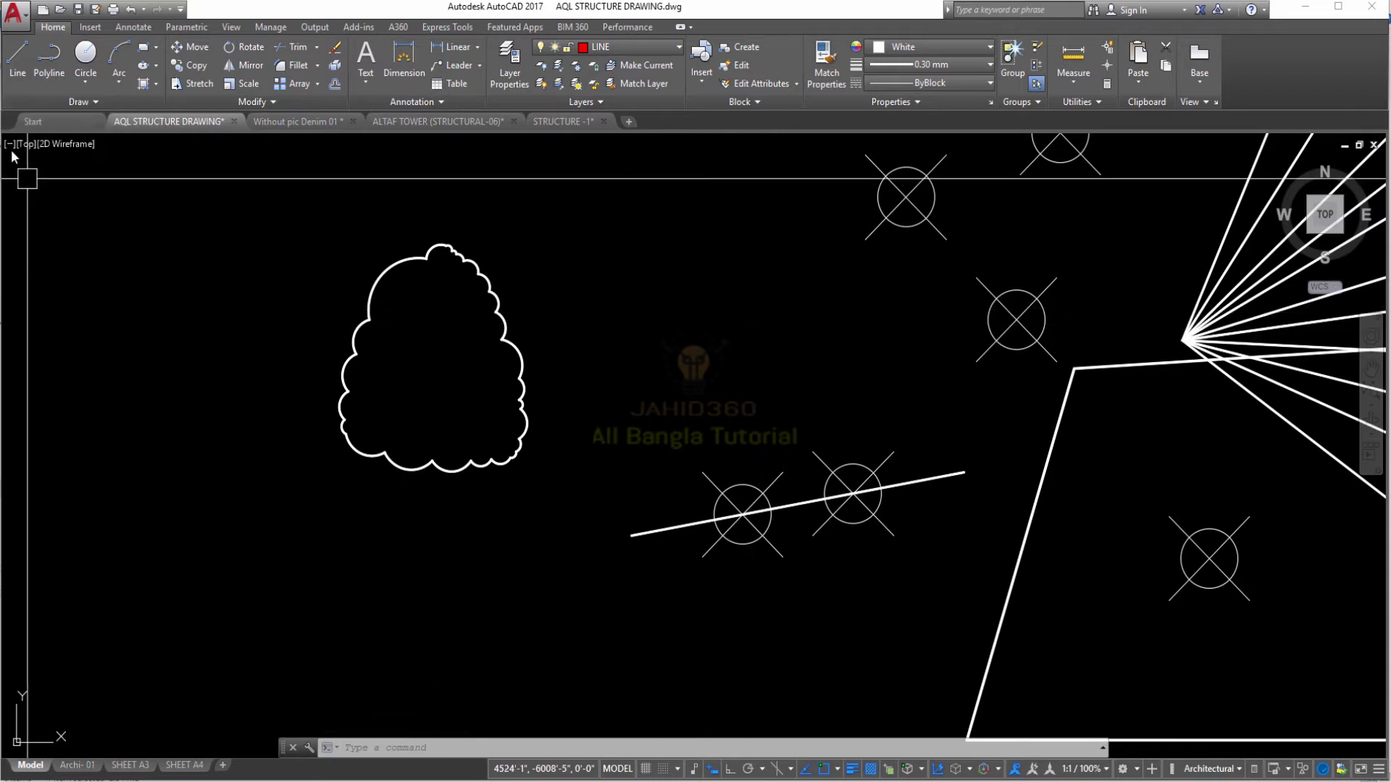
pyautogui.click(101, 101)
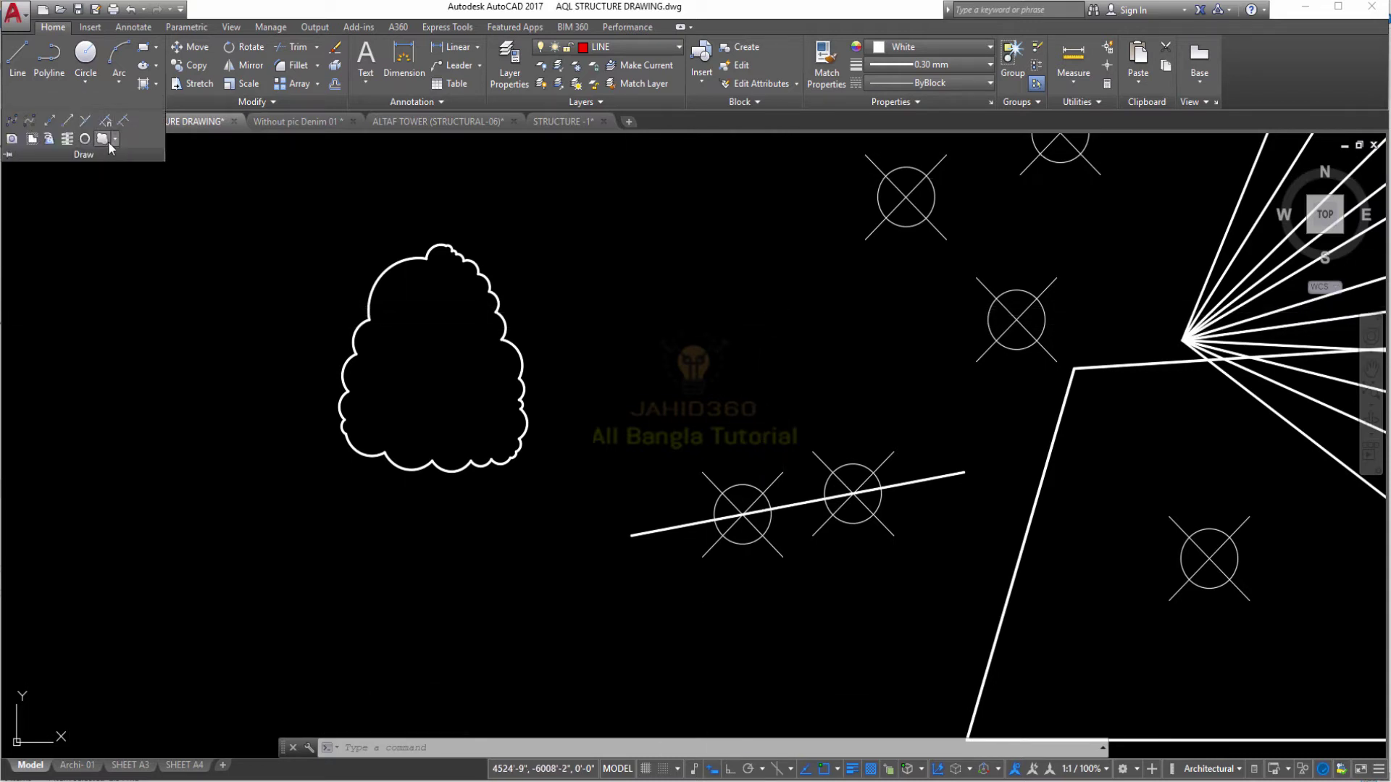
pyautogui.click(106, 139)
pyautogui.click(115, 139)
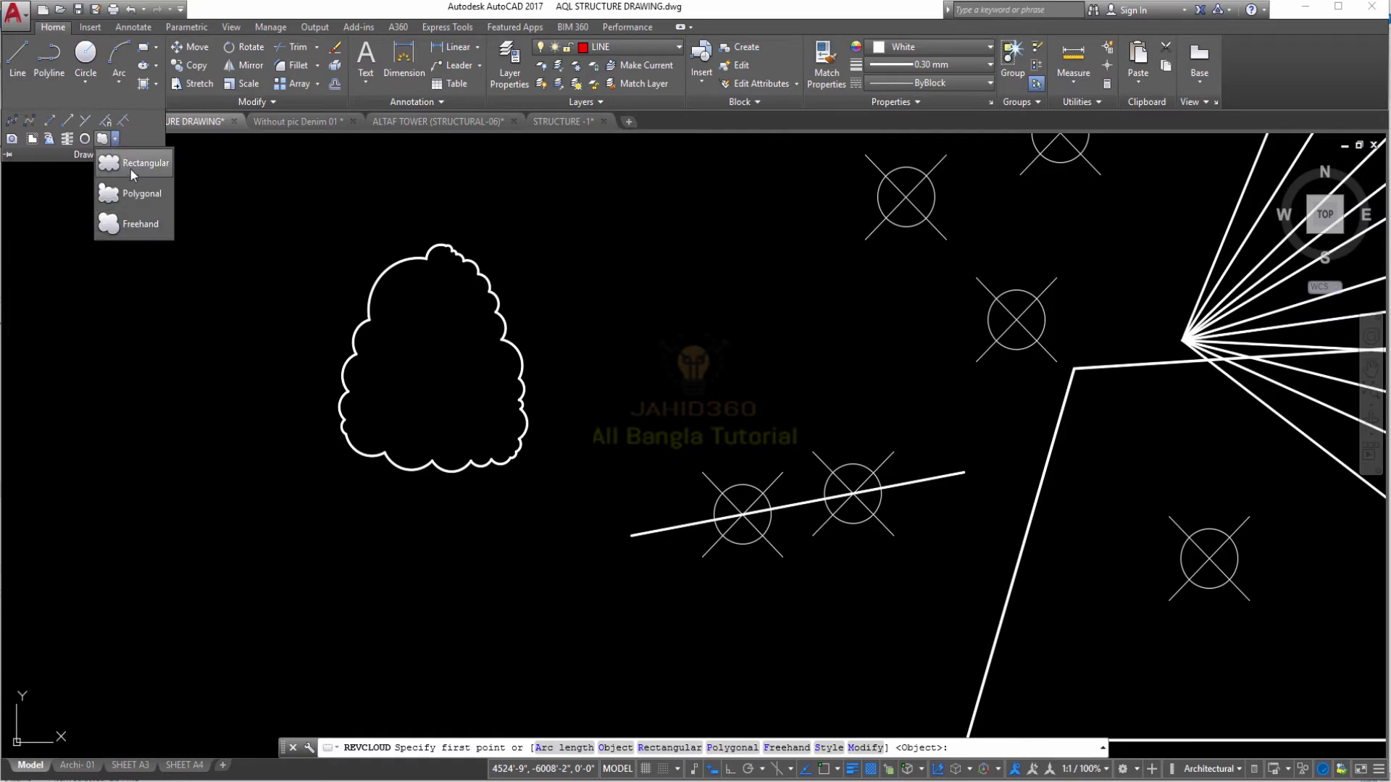
pyautogui.click(132, 170)
pyautogui.click(516, 179)
pyautogui.click(779, 334)
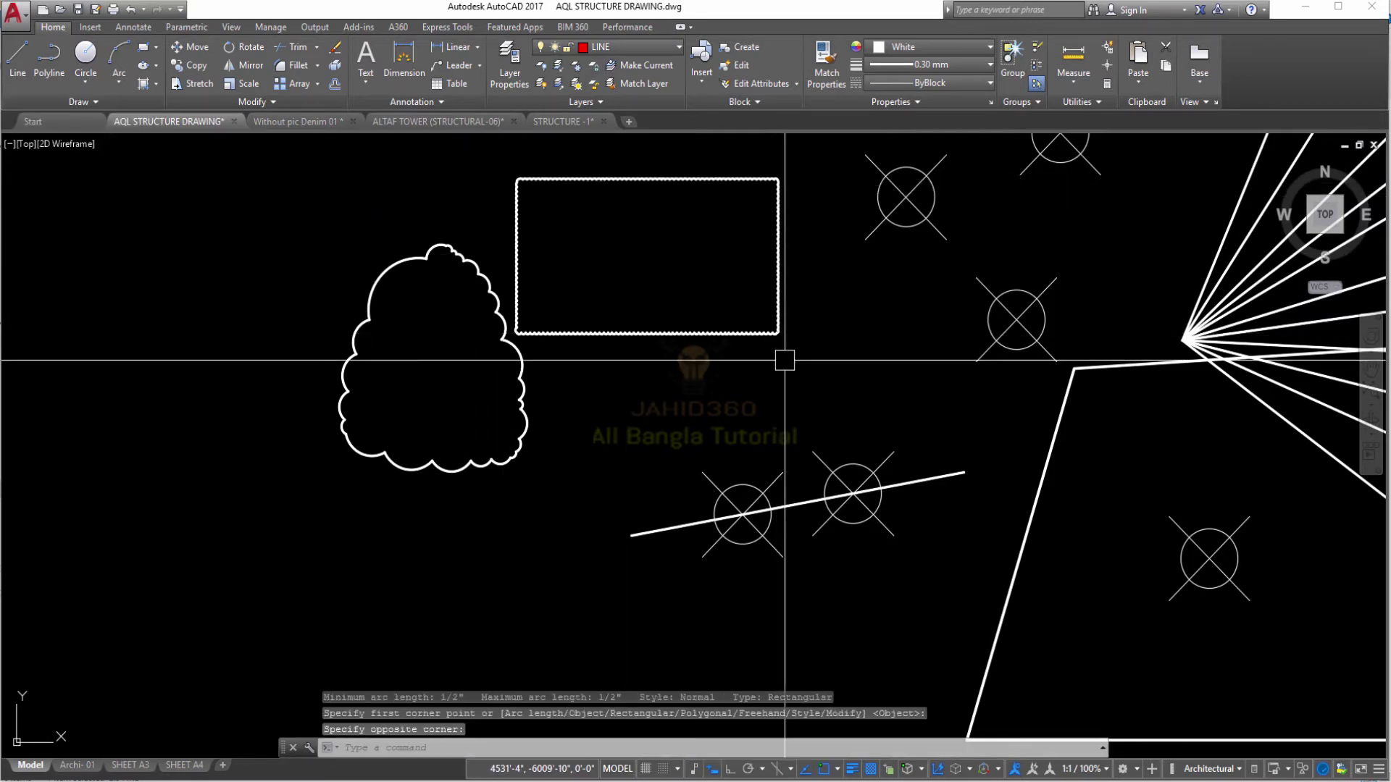
pyautogui.scroll(6, 761, 320)
pyautogui.scroll(-4, 771, 373)
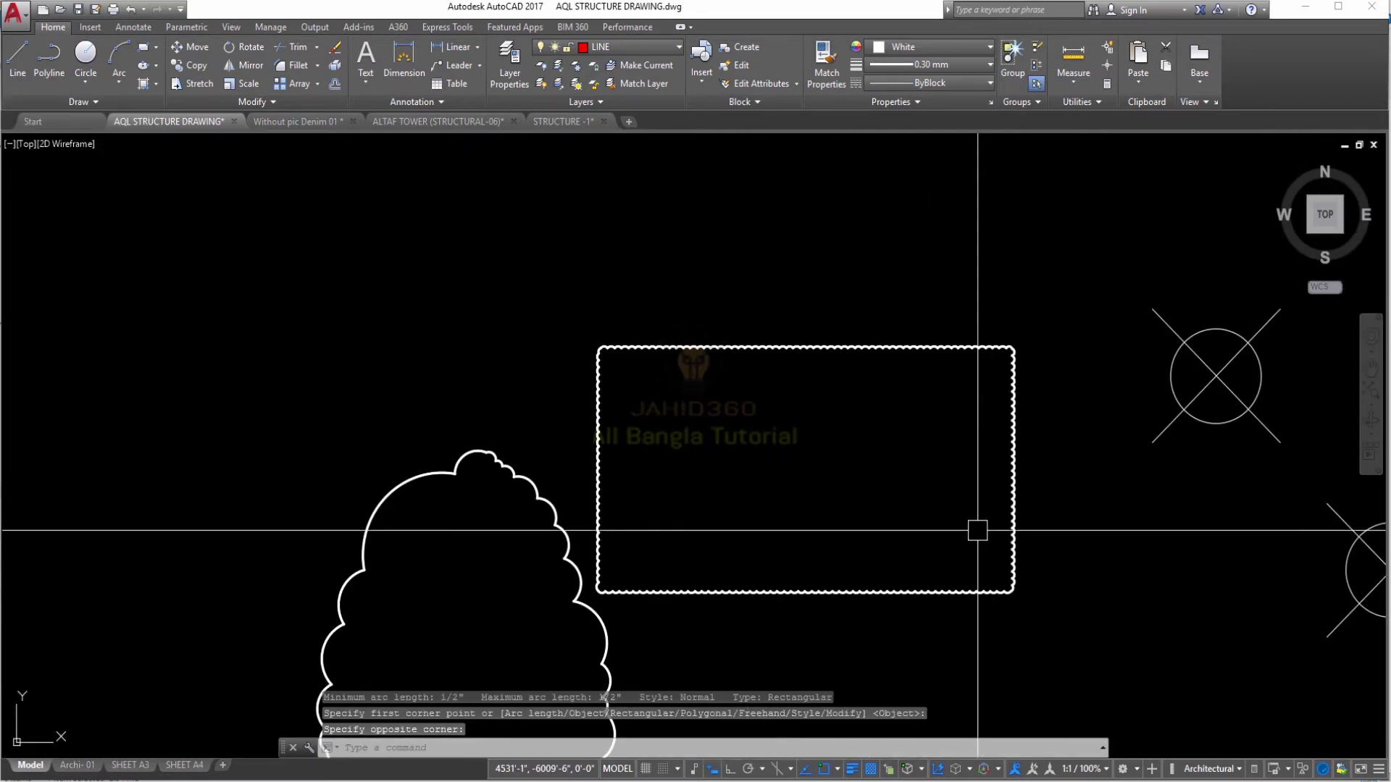
pyautogui.moveTo(832, 420)
pyautogui.mouseDown(button='middle')
pyautogui.moveTo(643, 289)
pyautogui.moveTo(560, 265)
pyautogui.mouseUp(button='middle')
pyautogui.scroll(2, 637, 273)
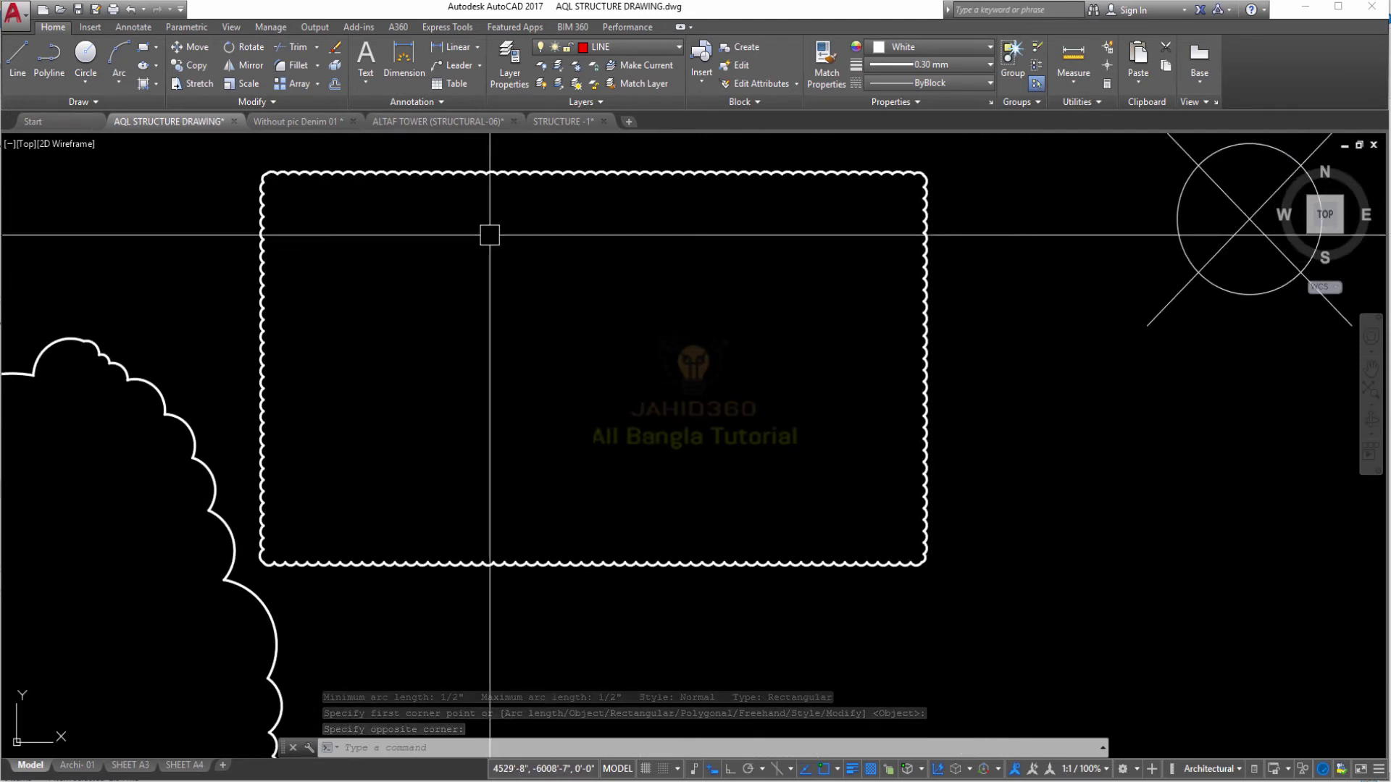
# - Reverse the rectangular cloud's arc direction using REVCLOUD Object
pyautogui.click(90, 102)
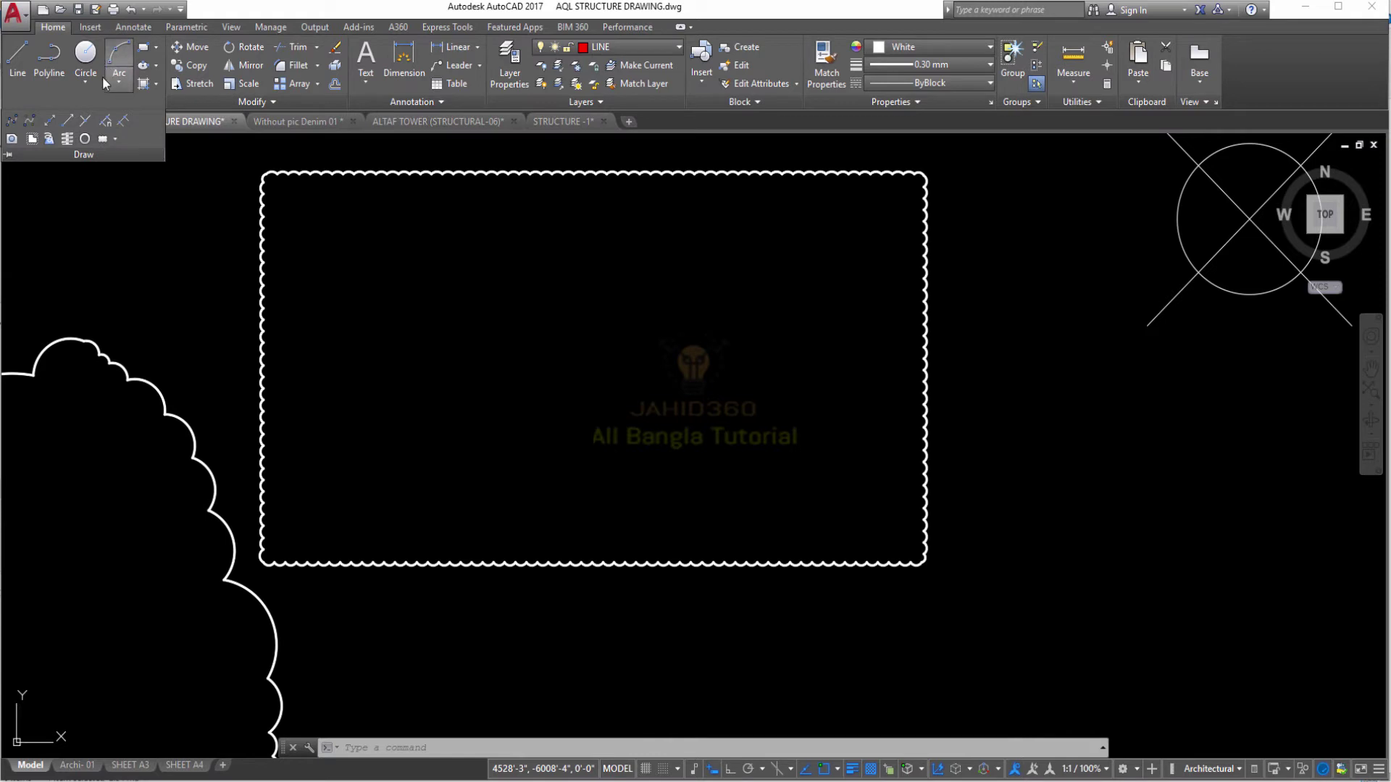
pyautogui.click(107, 138)
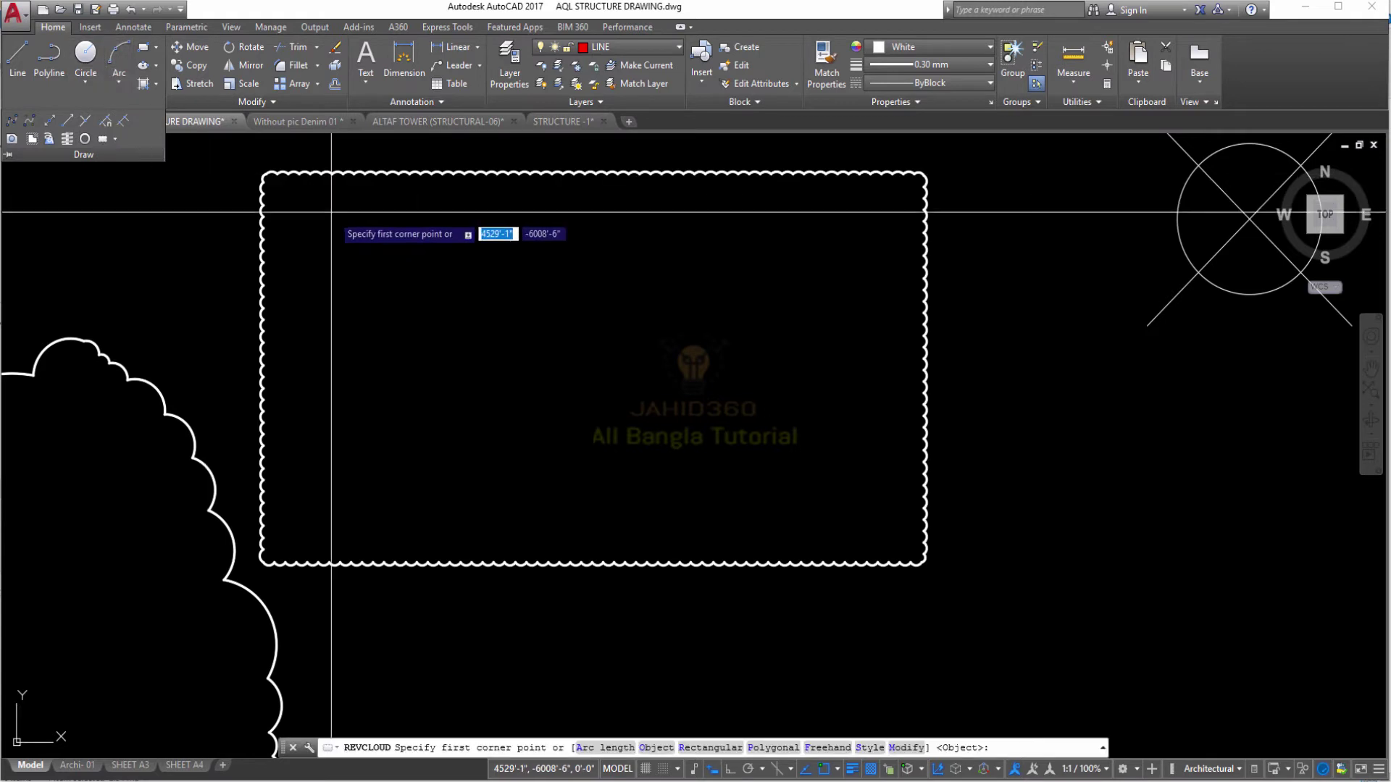
pyautogui.click(657, 748)
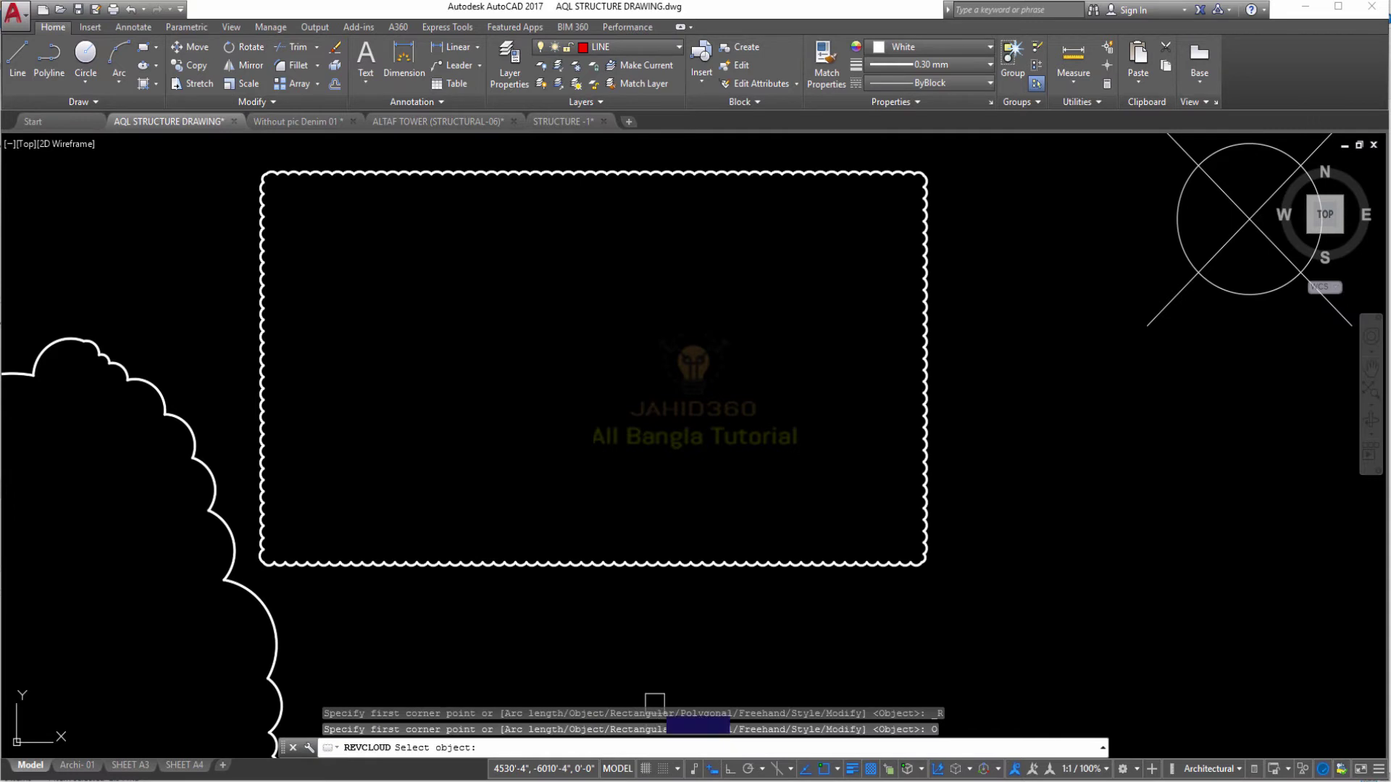
pyautogui.click(550, 568)
pyautogui.click(584, 610)
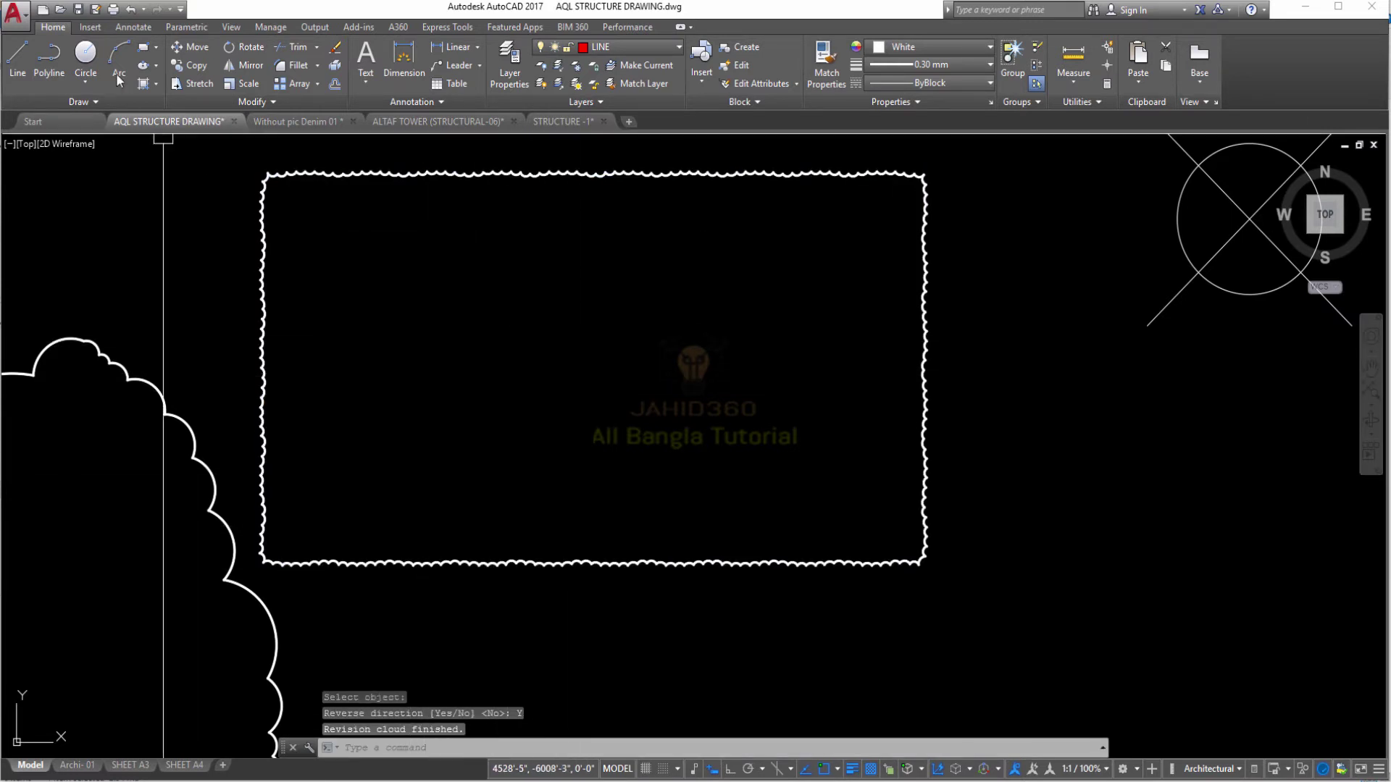
pyautogui.click(100, 101)
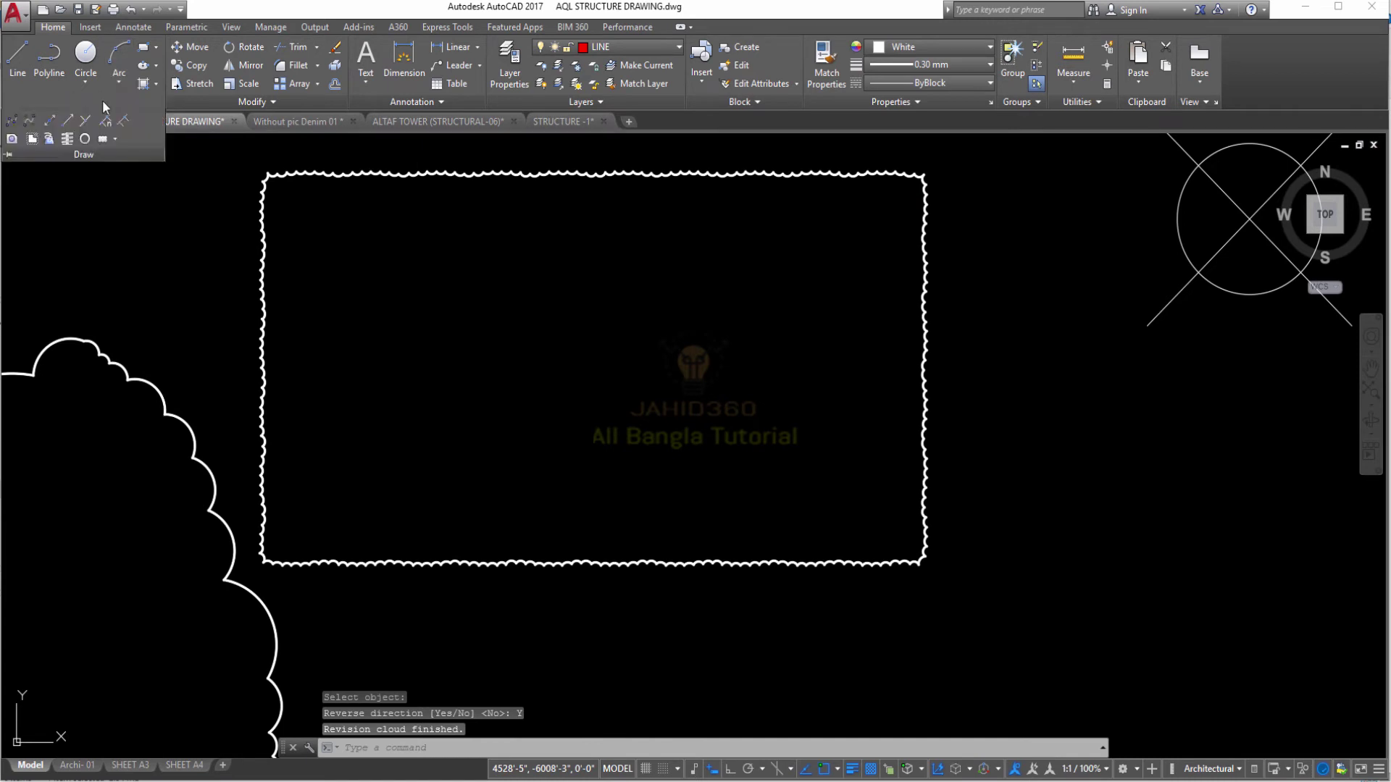
# - Browse the revision cloud and arc method options, then cancel back to the command prompt
pyautogui.click(115, 137)
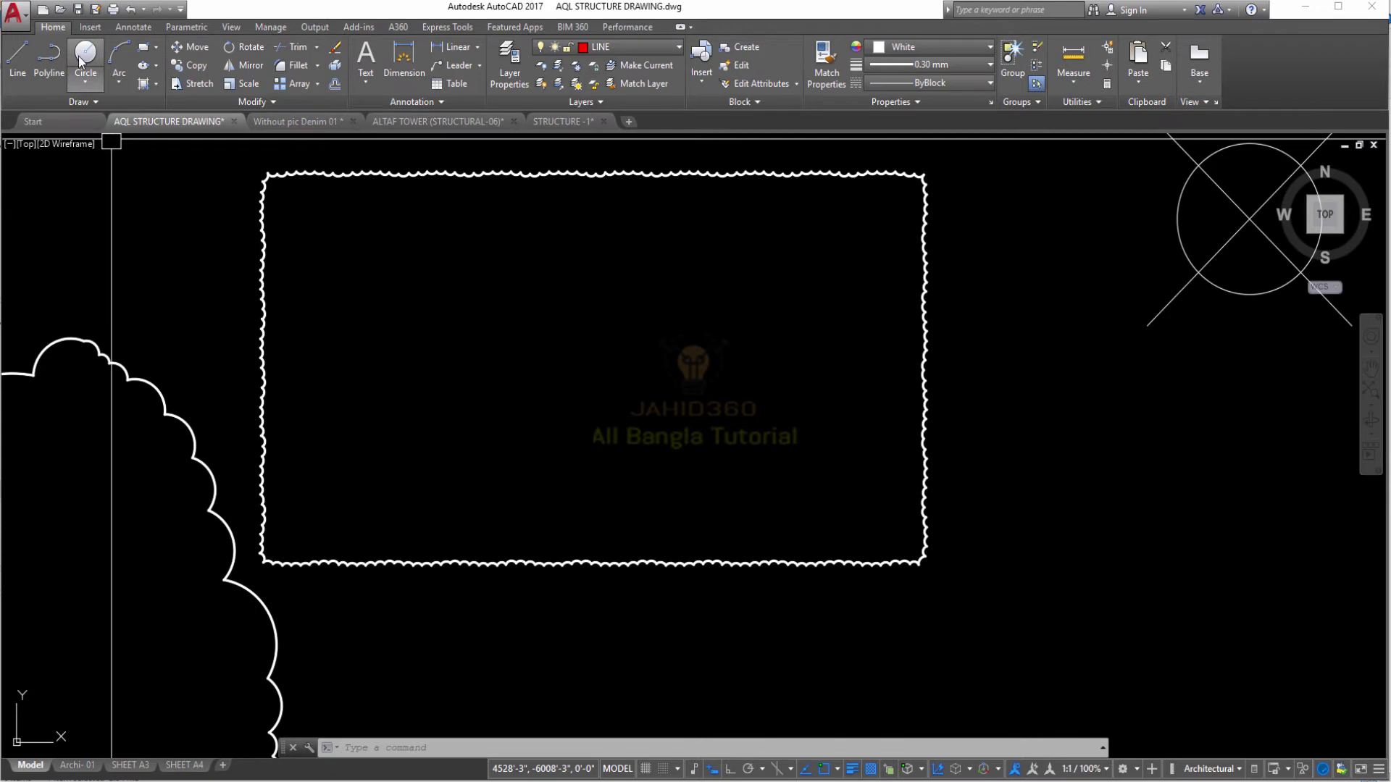
pyautogui.click(120, 84)
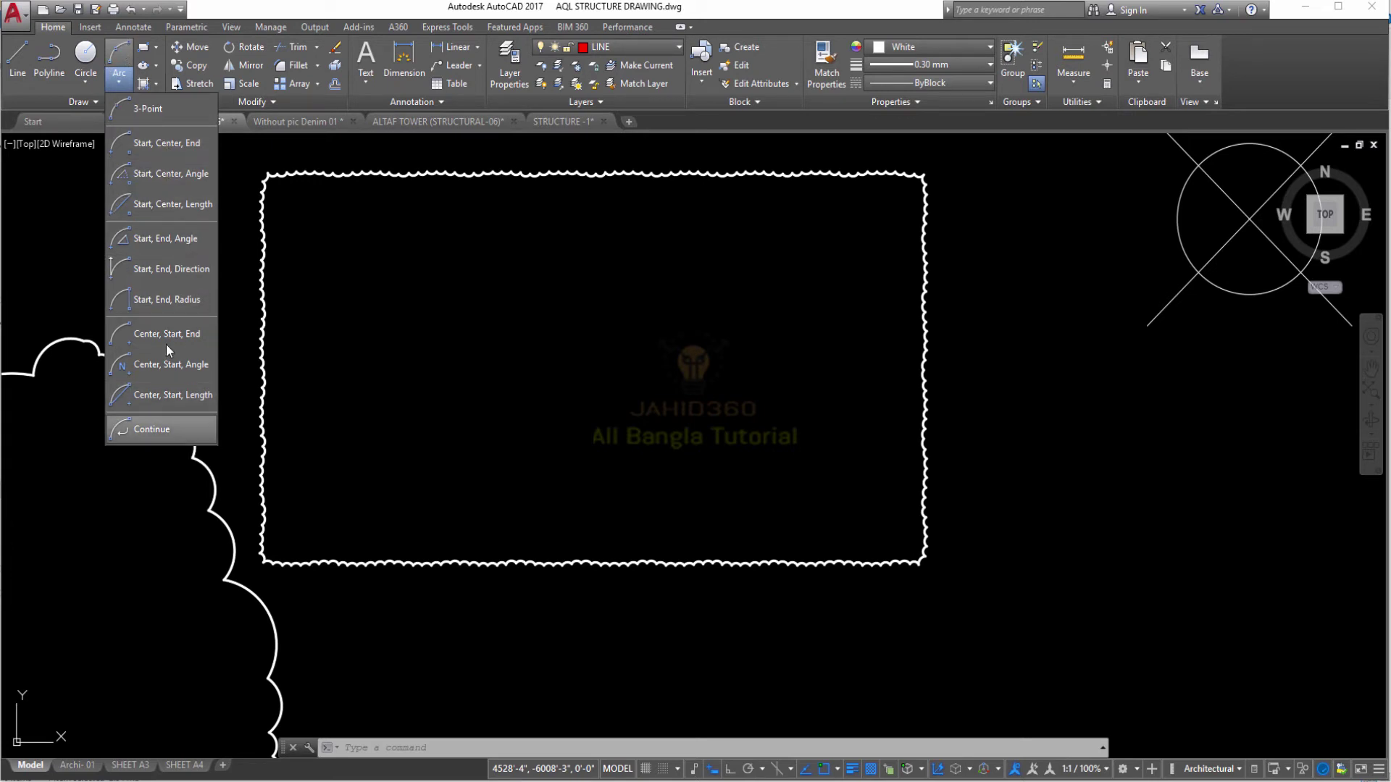
pyautogui.click(373, 268)
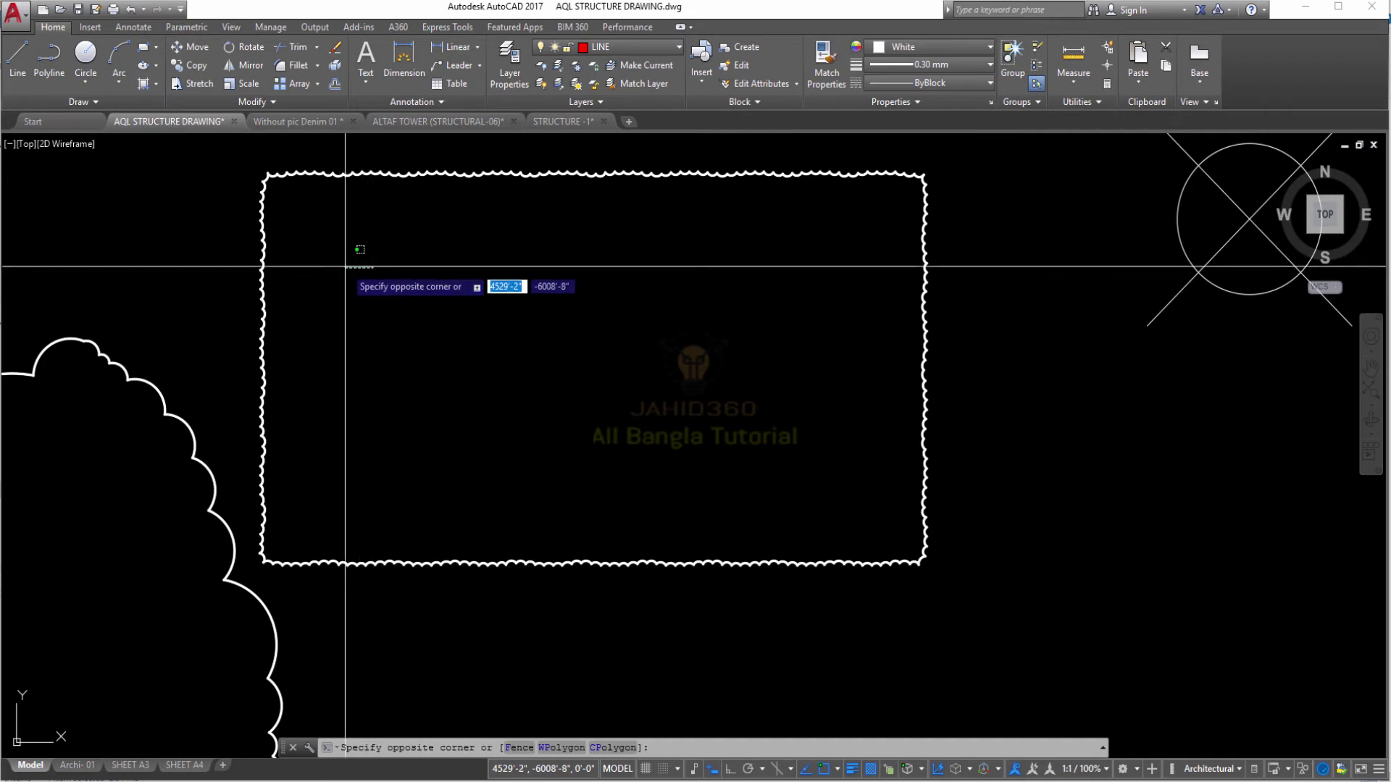
pyautogui.click(254, 102)
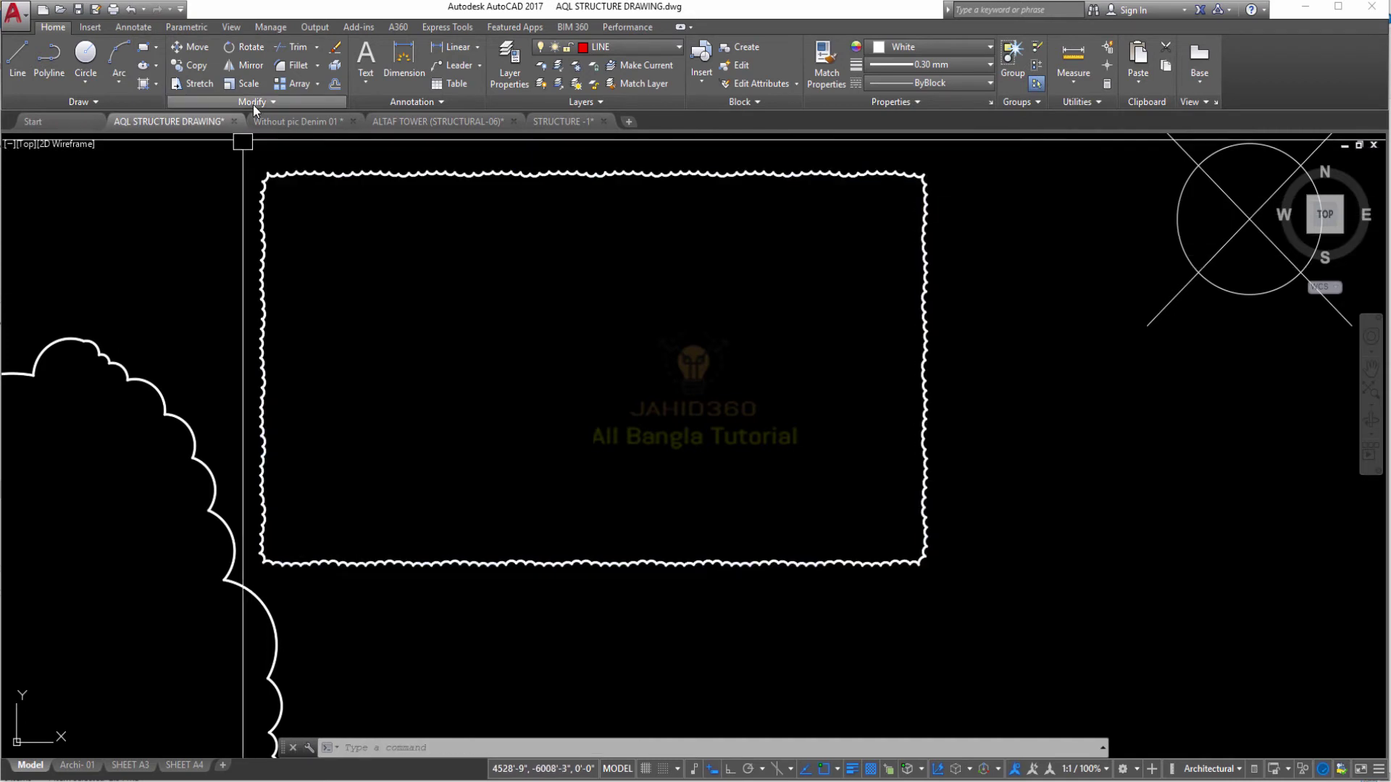
pyautogui.press('Escape')
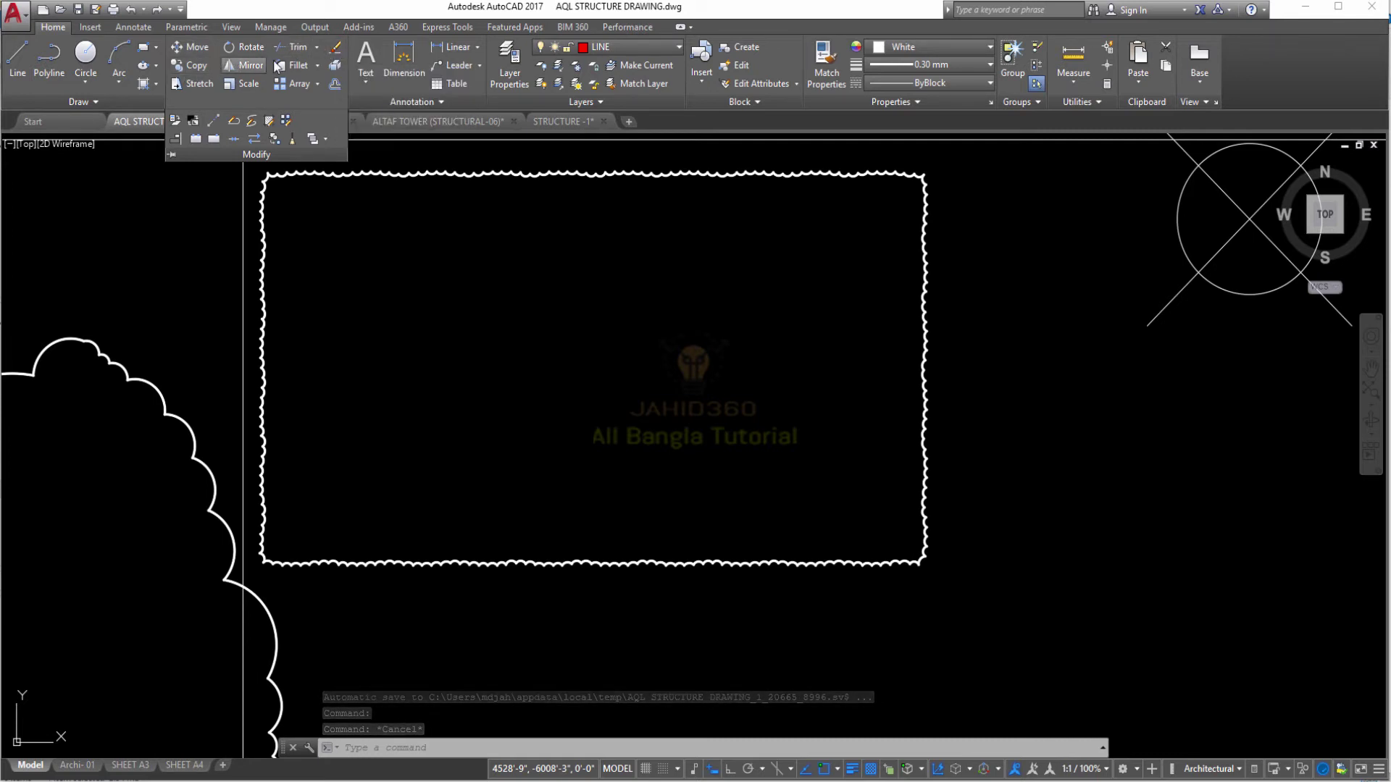
# - Try the Blend Curves tool from the Fillet dropdown, then cancel it
pyautogui.click(318, 64)
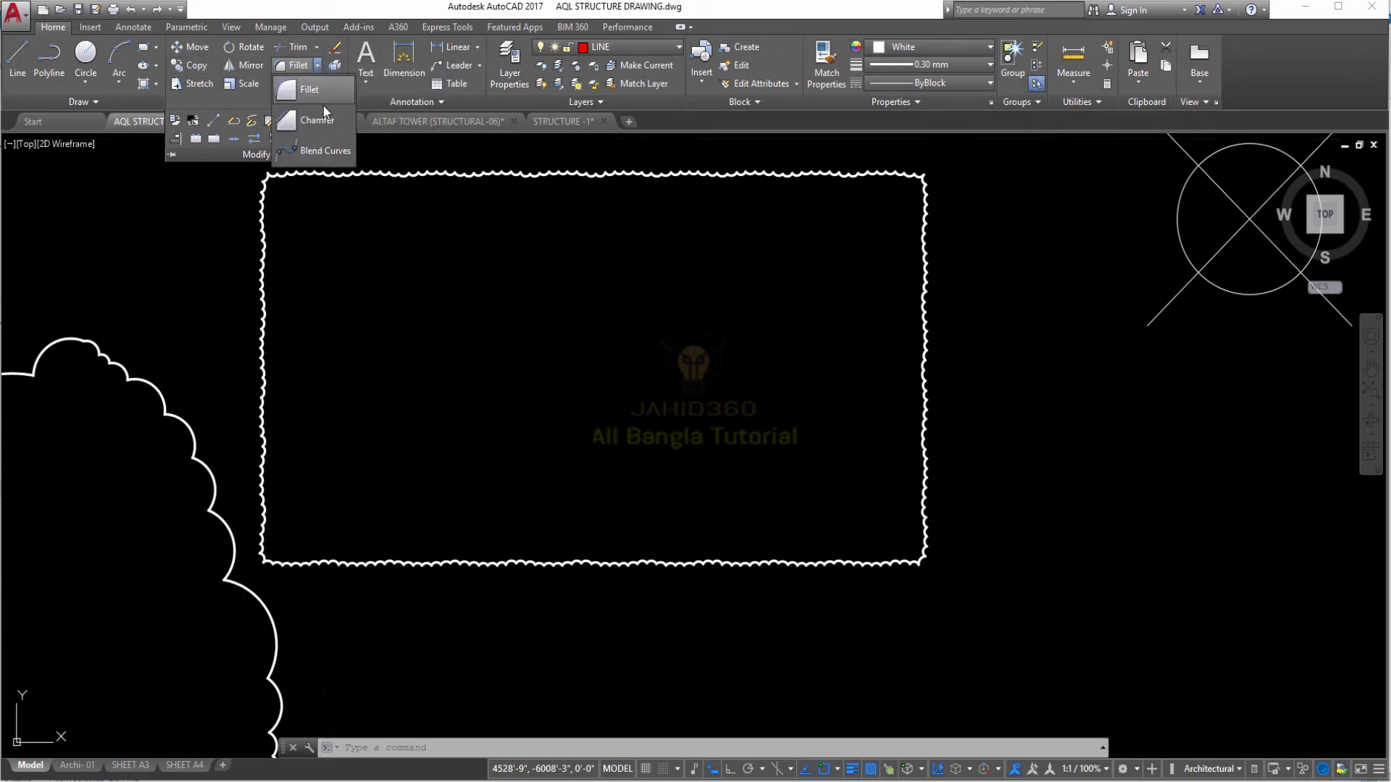
pyautogui.click(329, 151)
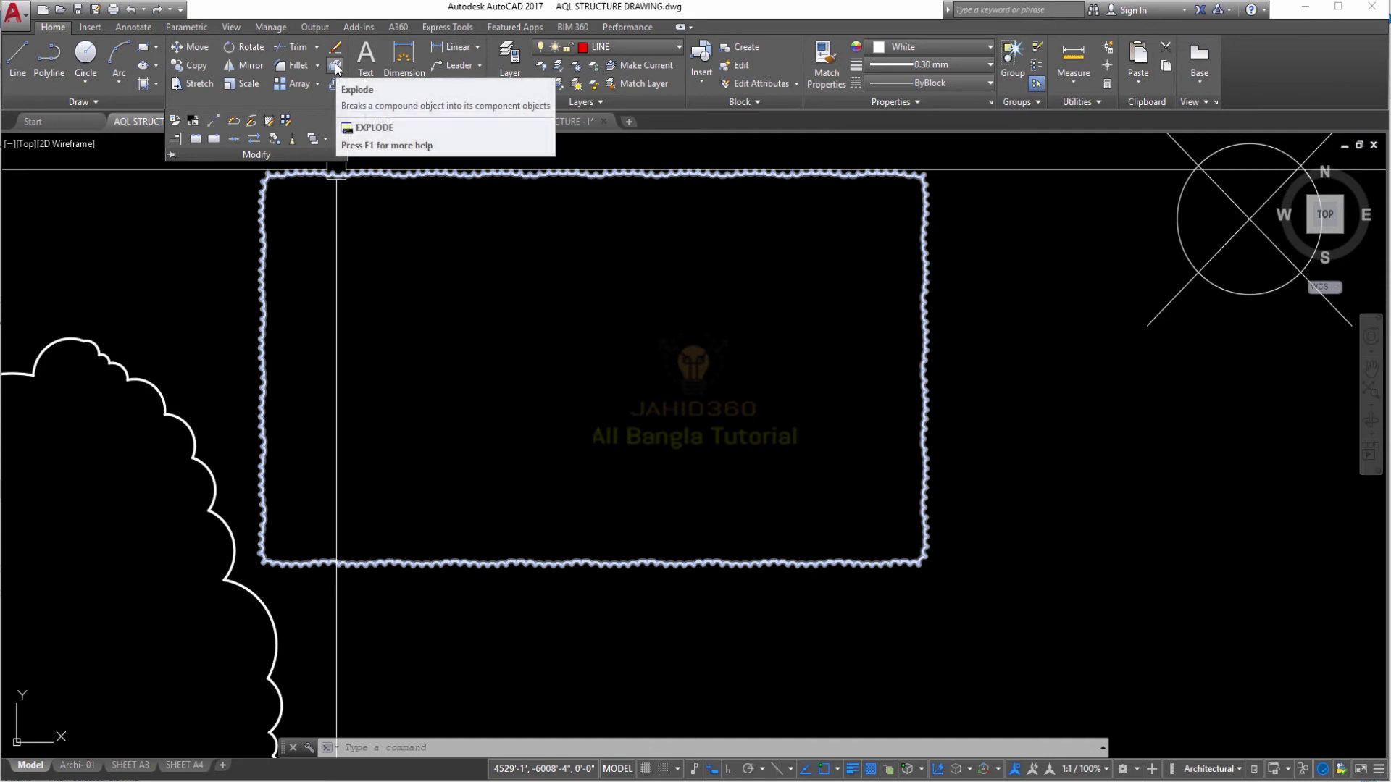
pyautogui.press('Escape')
pyautogui.press('Escape')
# - Explode the wavy revision-cloud rectangle into separate arc segments and clear the selection
pyautogui.click(362, 174)
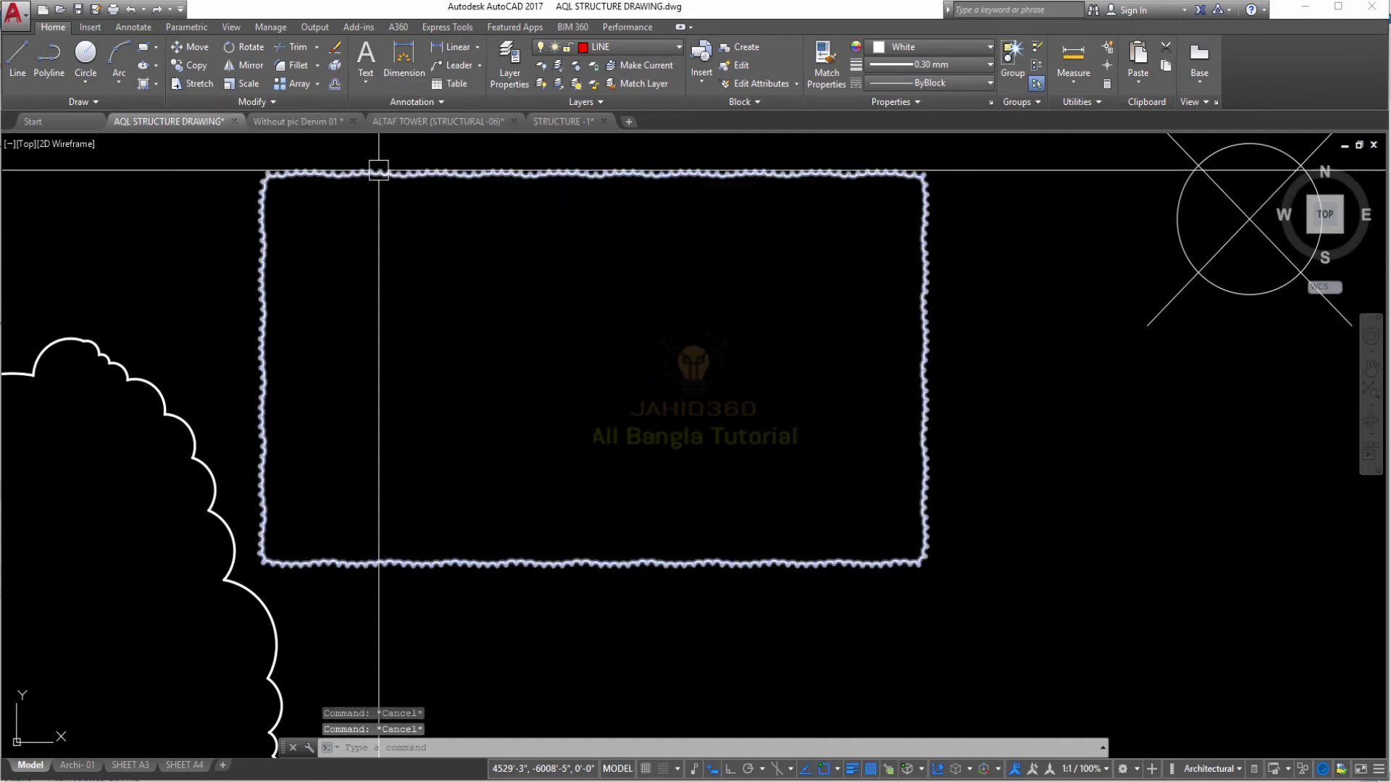
pyautogui.click(335, 69)
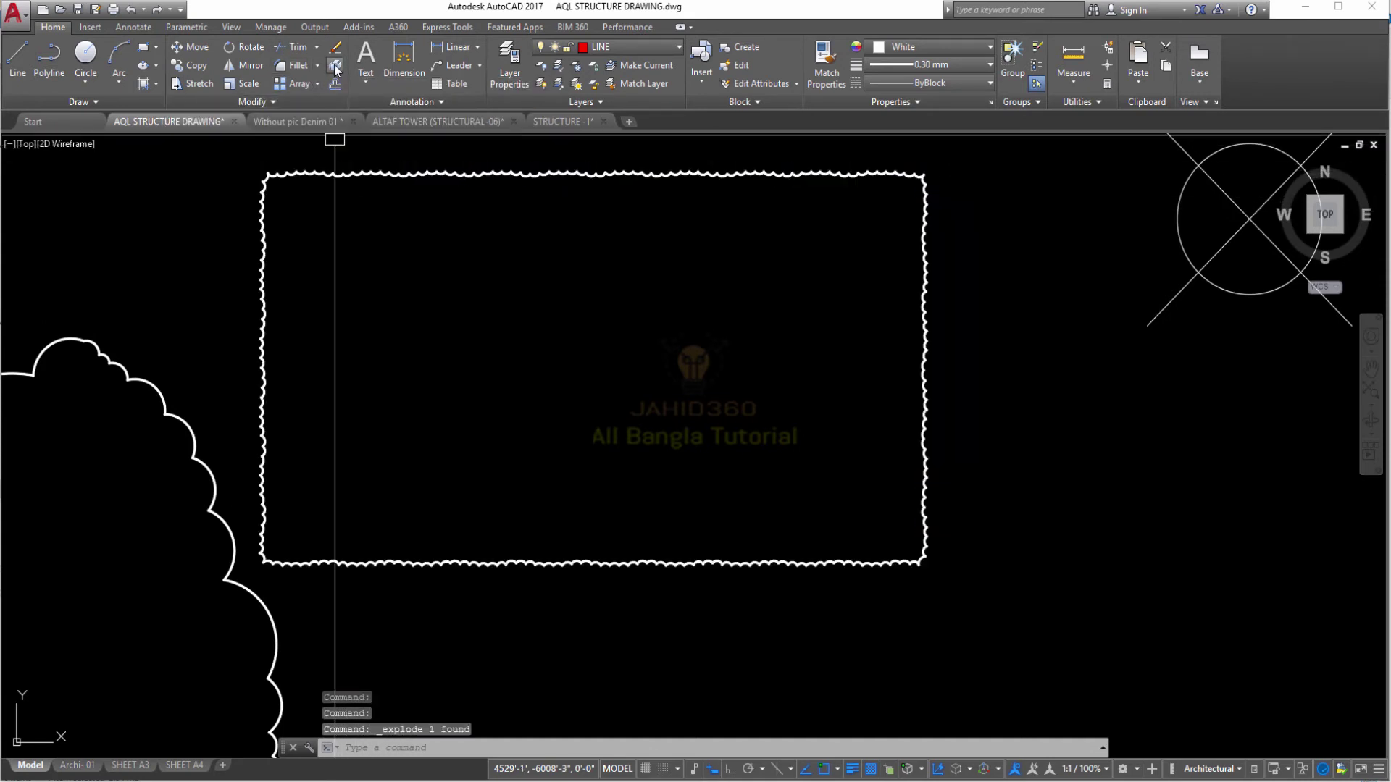
pyautogui.click(367, 172)
pyautogui.press('Escape')
pyautogui.click(451, 161)
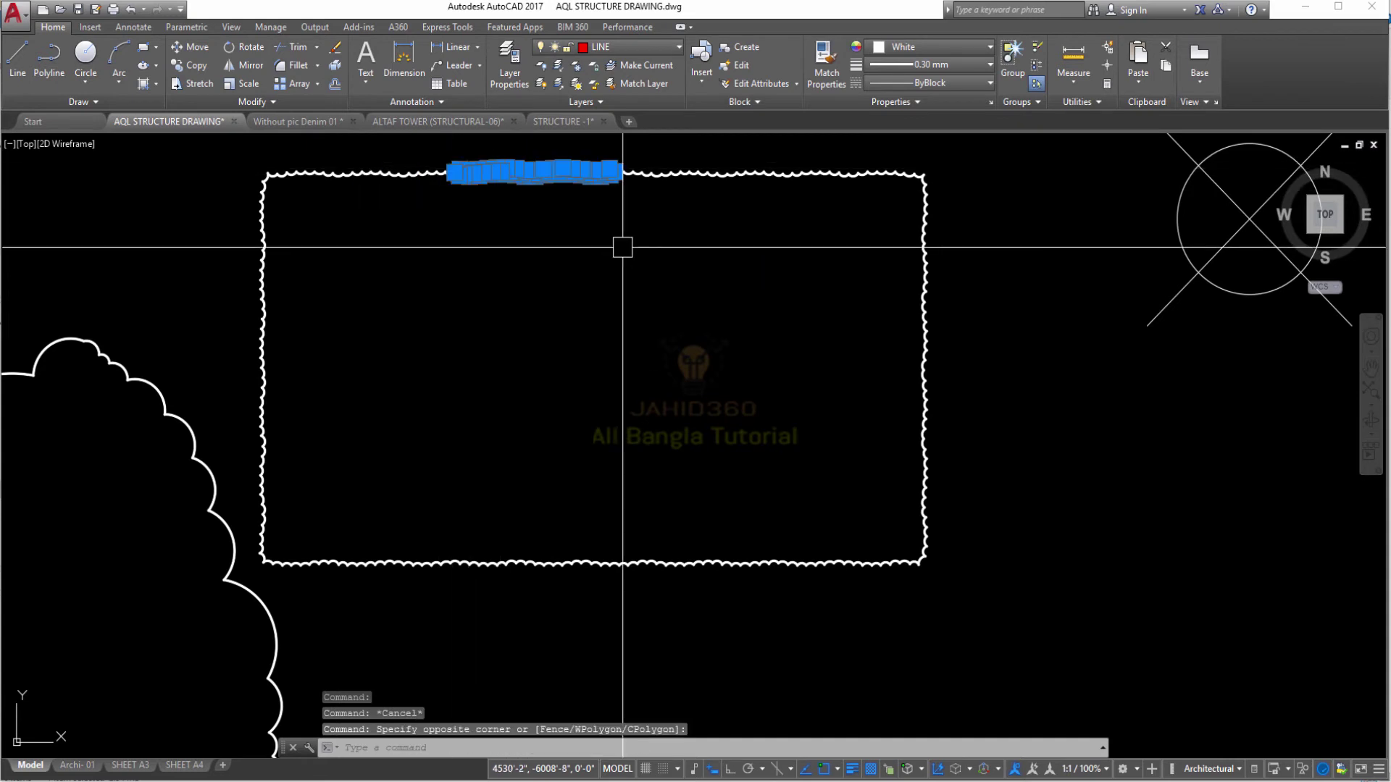
pyautogui.press('Escape')
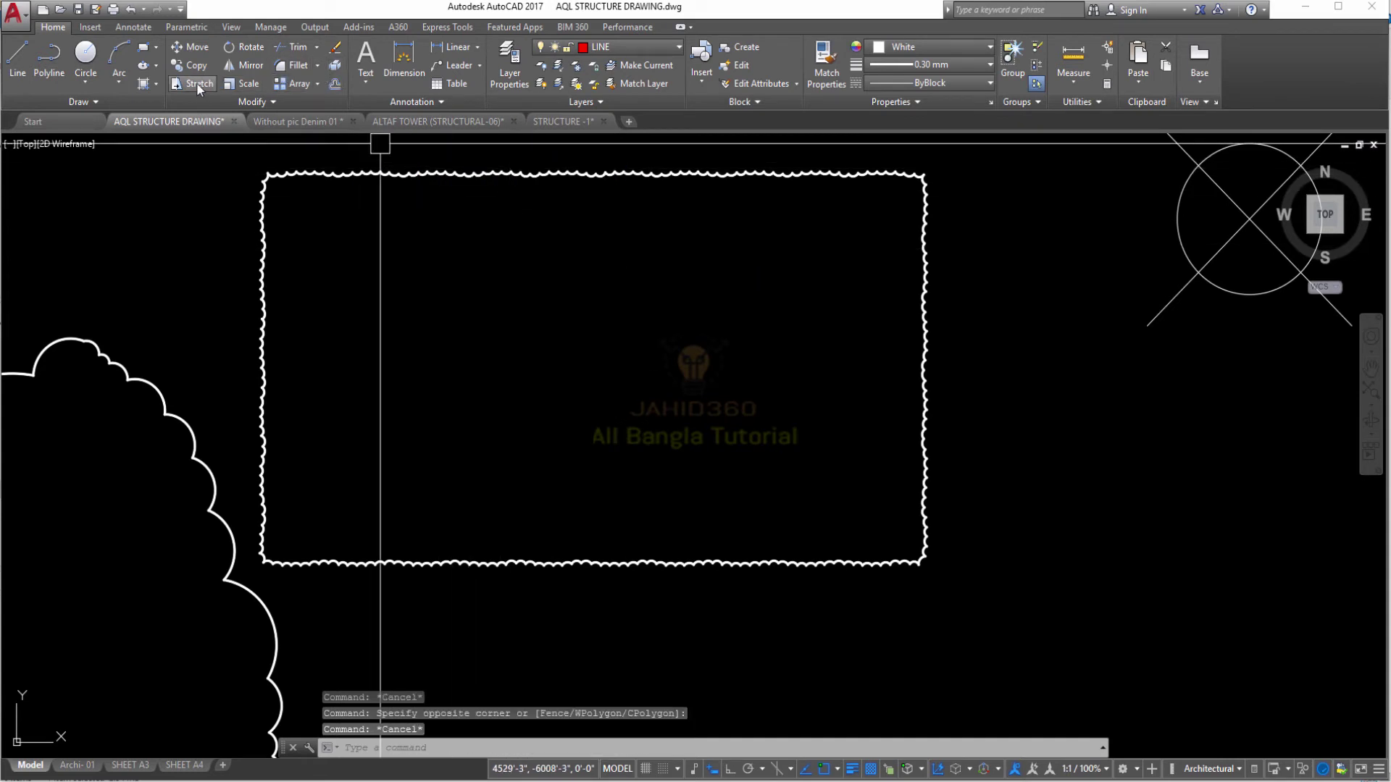
# - Look through the array type options and the expanded Modify tools
pyautogui.click(317, 84)
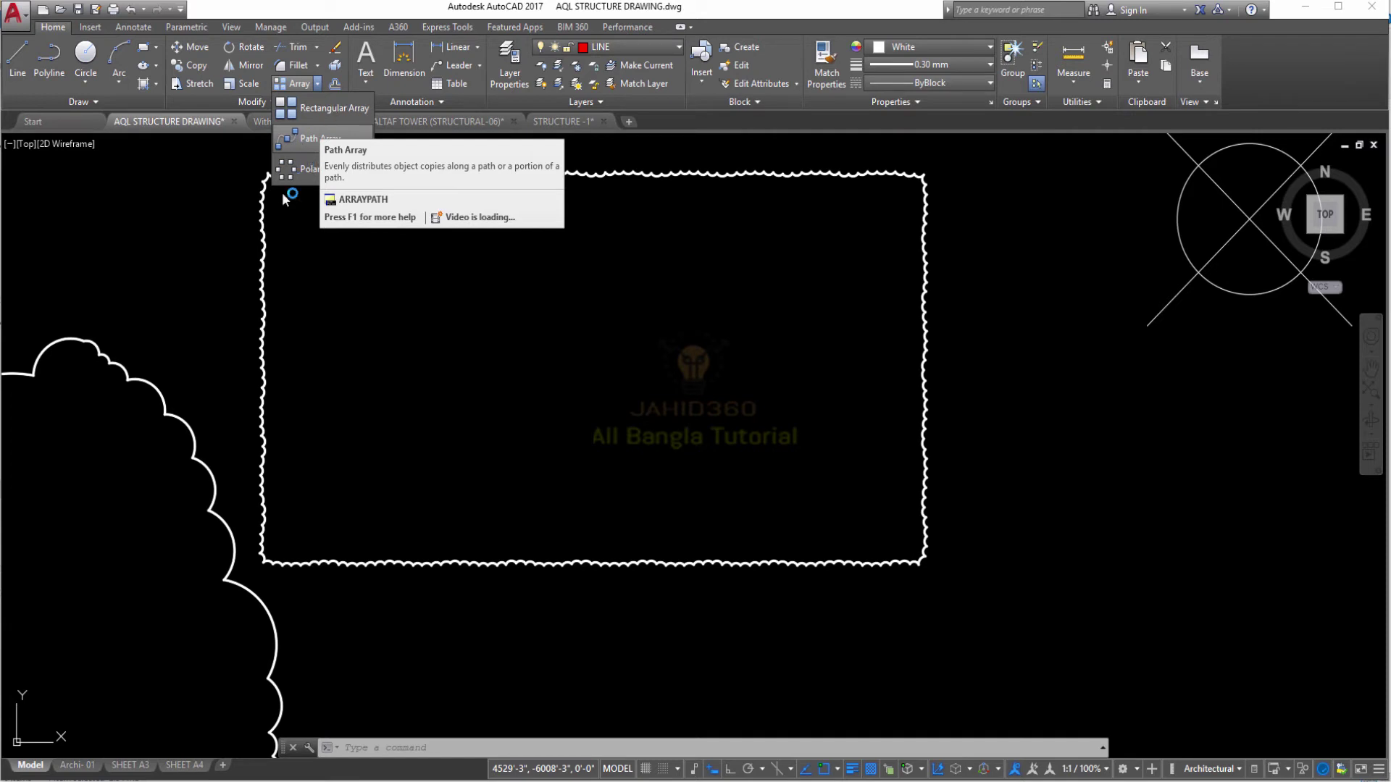
pyautogui.click(328, 309)
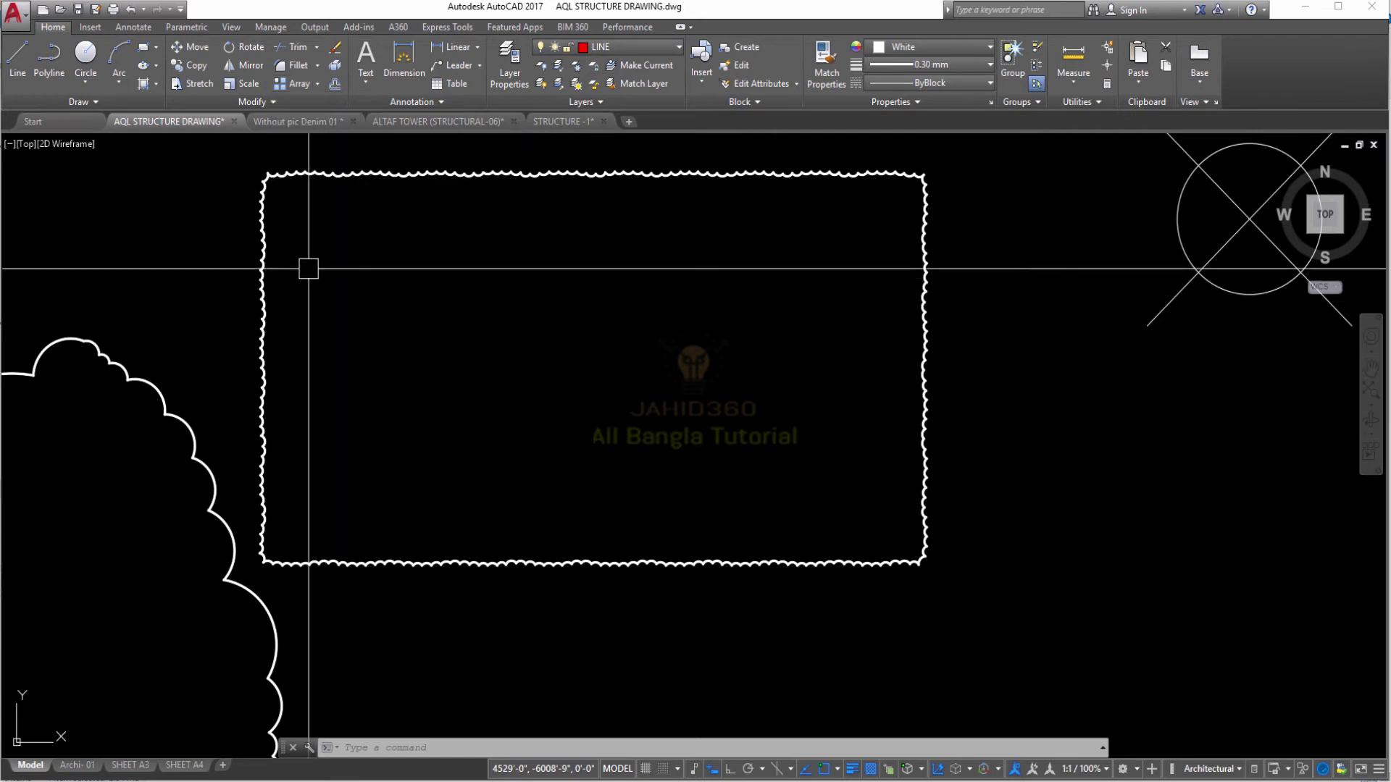
pyautogui.click(317, 83)
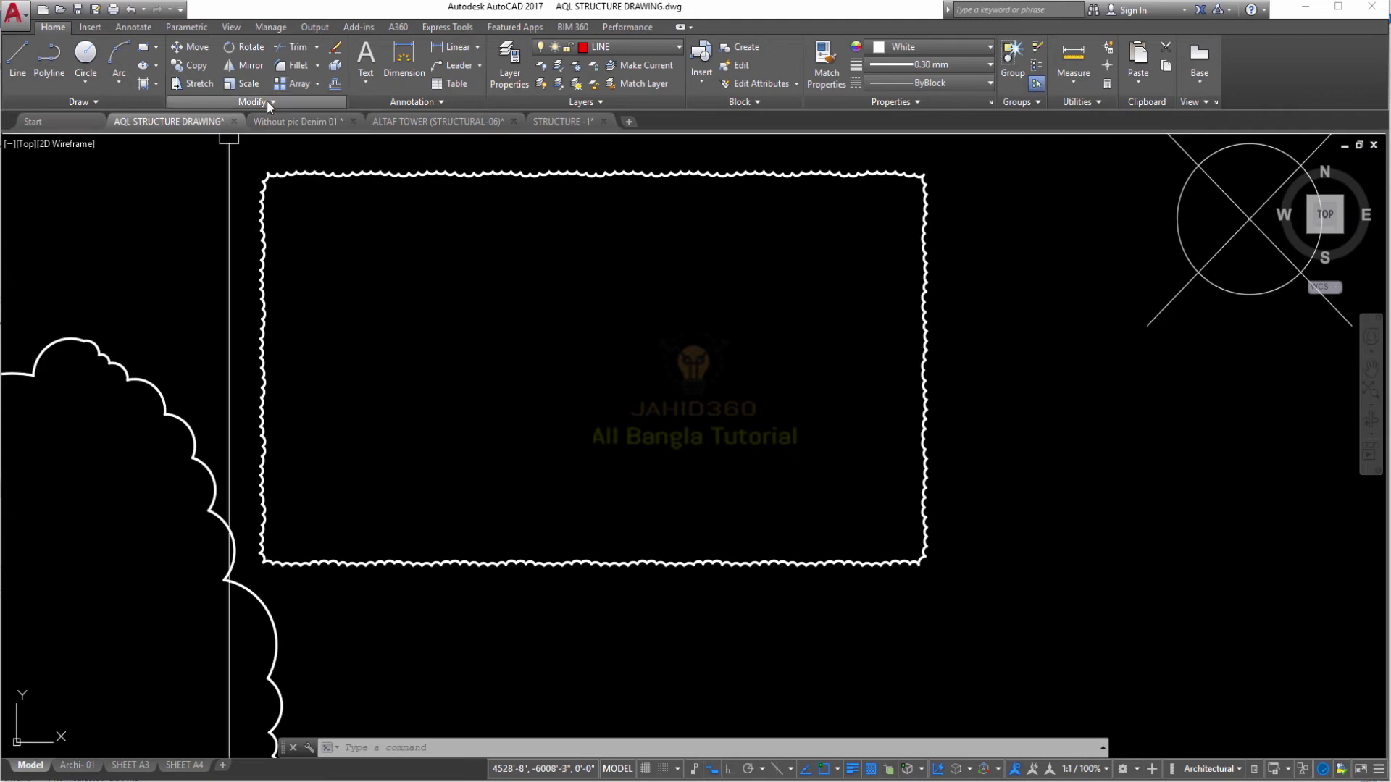
pyautogui.click(268, 102)
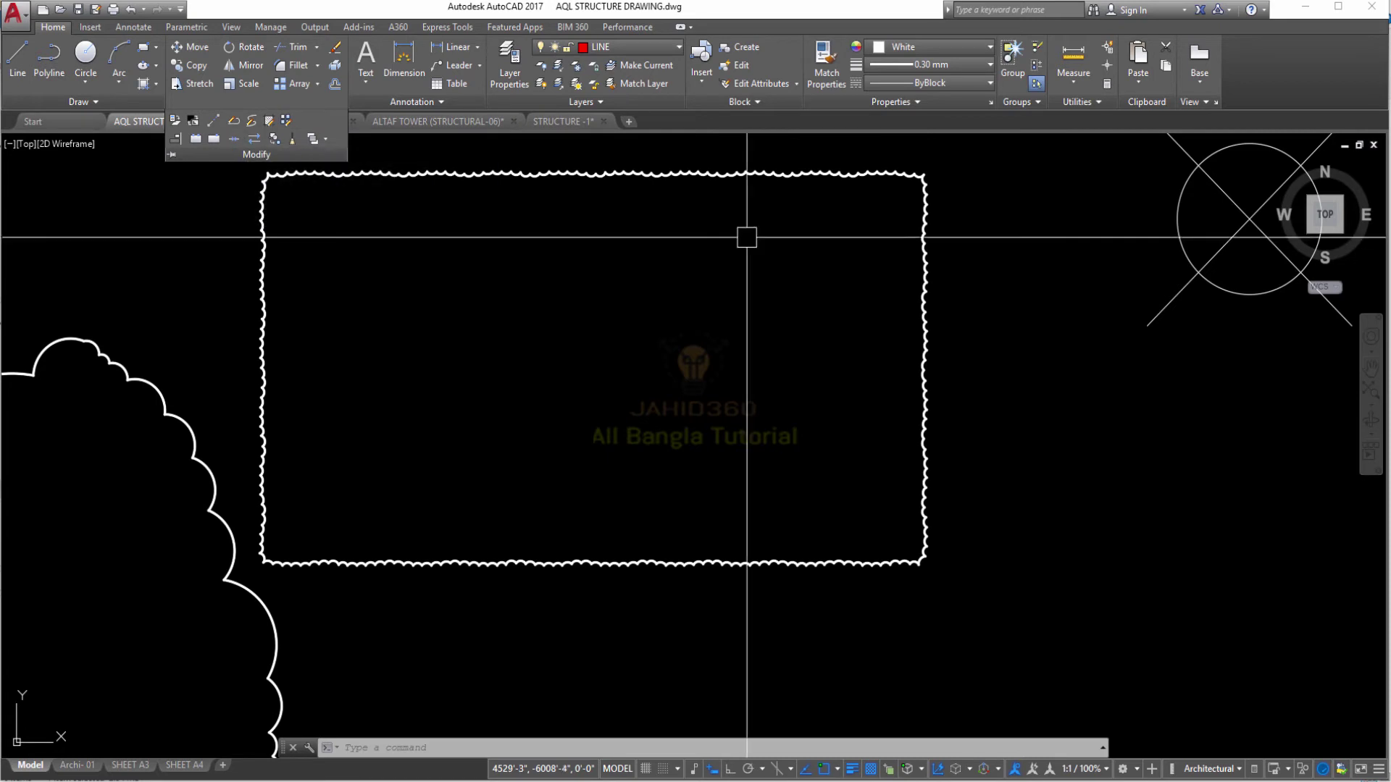
pyautogui.click(247, 101)
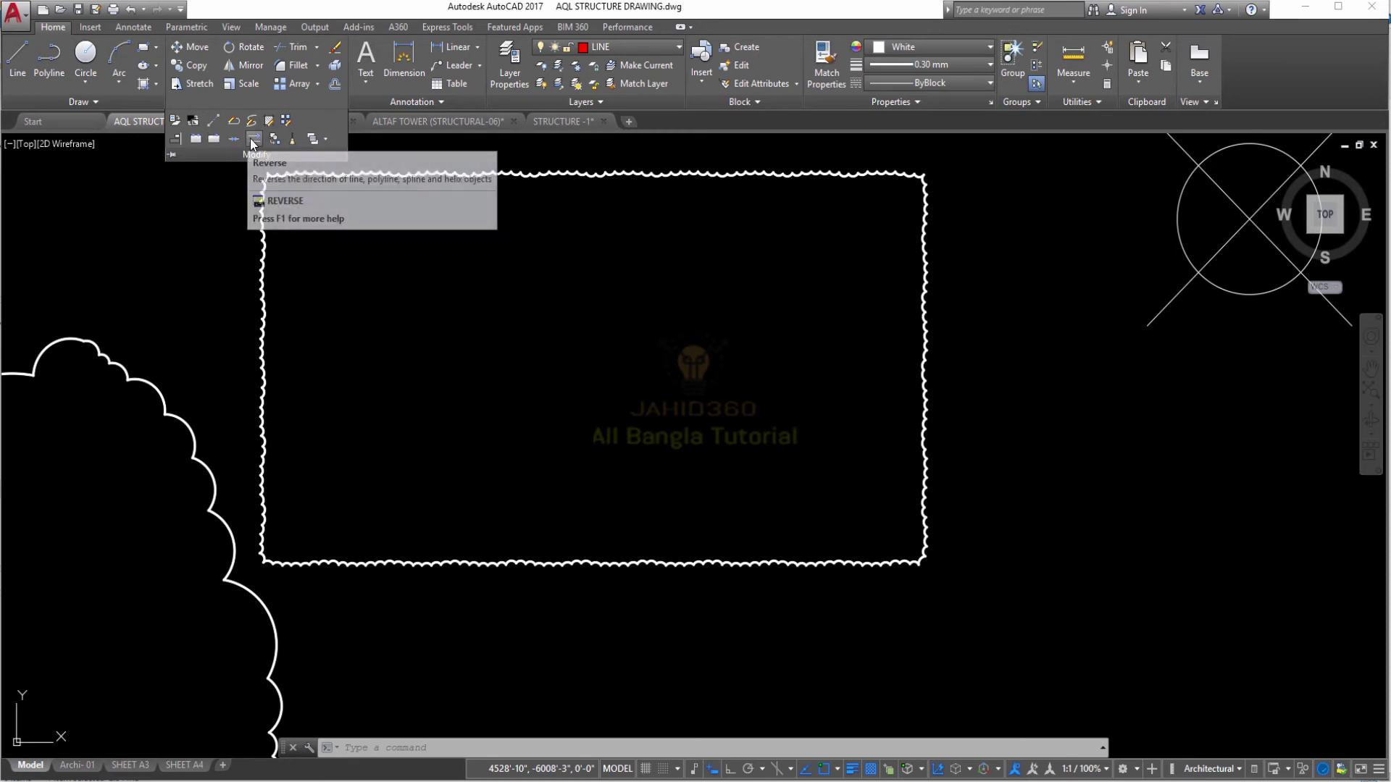
pyautogui.click(324, 138)
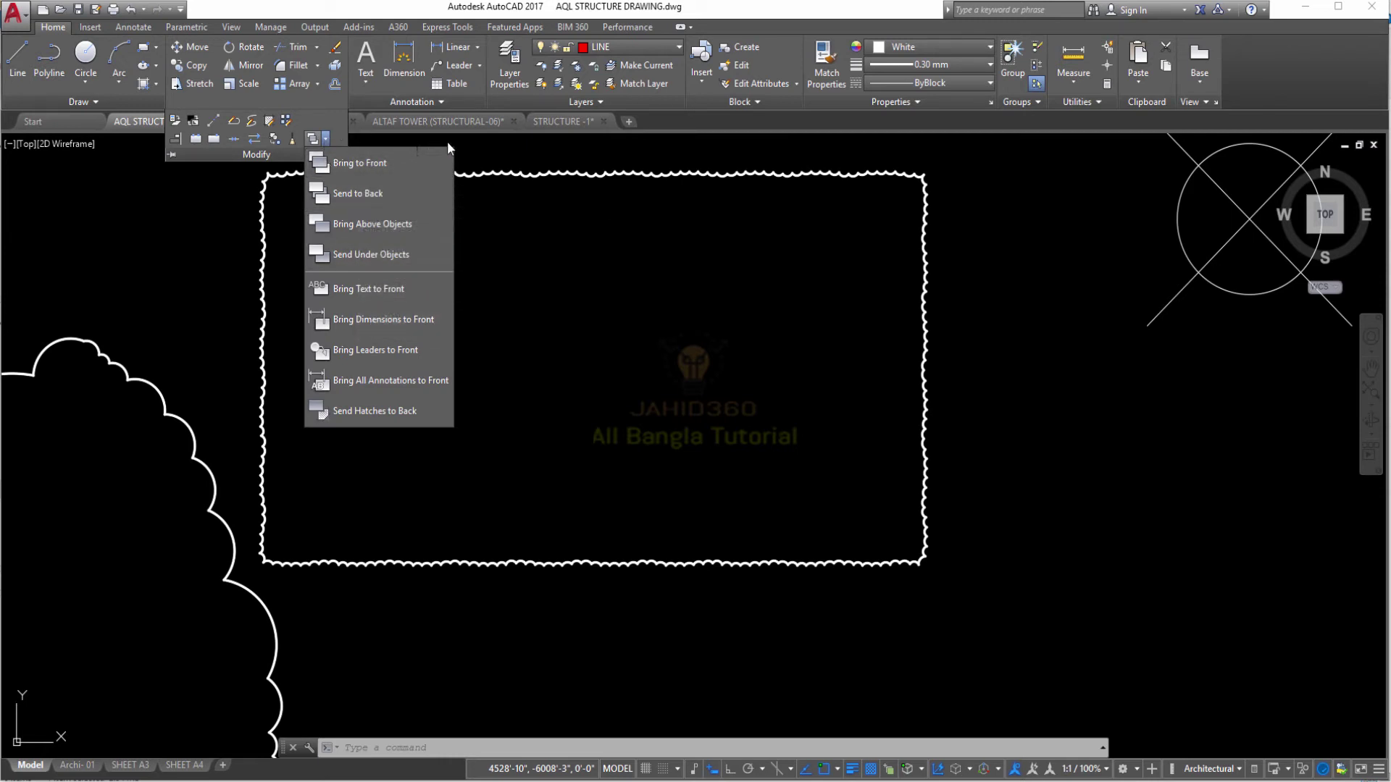
pyautogui.click(366, 82)
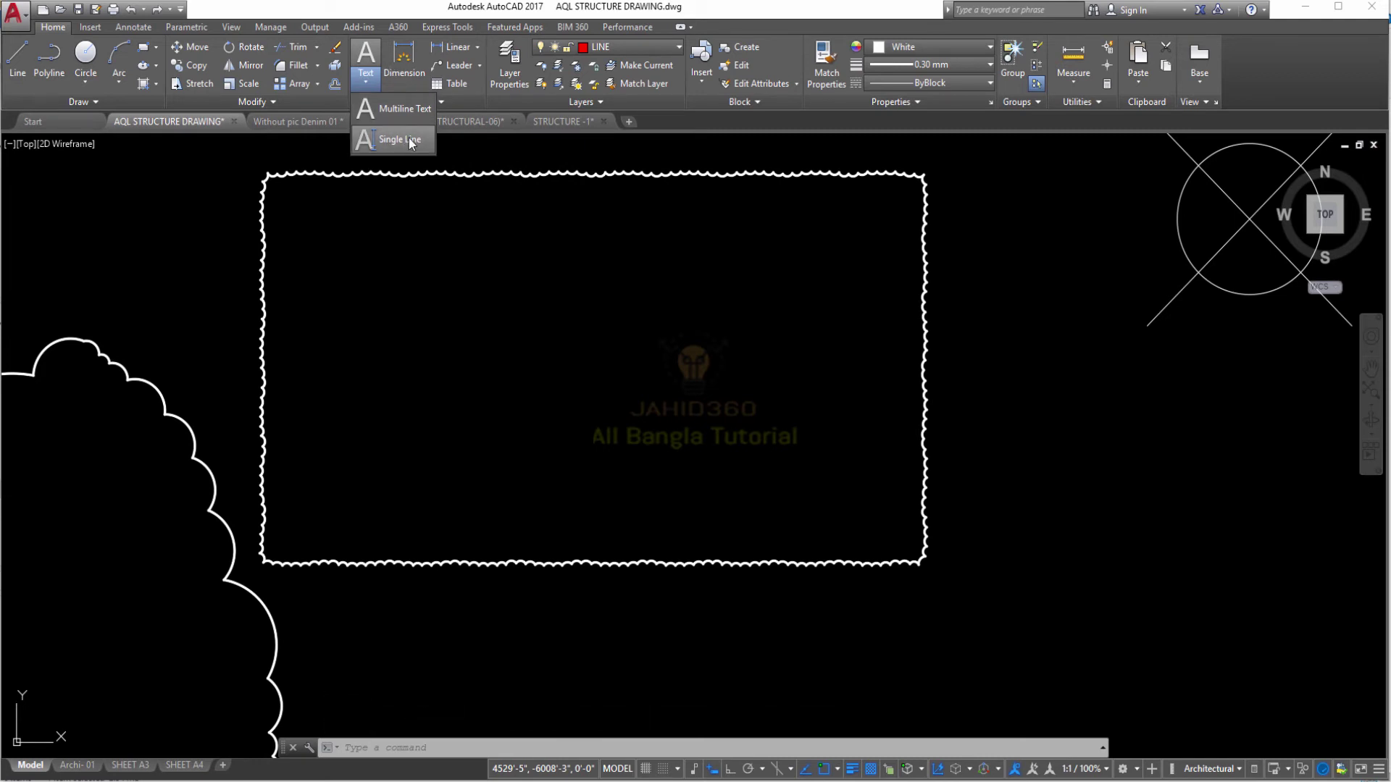
# - Browse the dimension types, then start and cancel DIM so the command line docks at the bottom
pyautogui.click(478, 48)
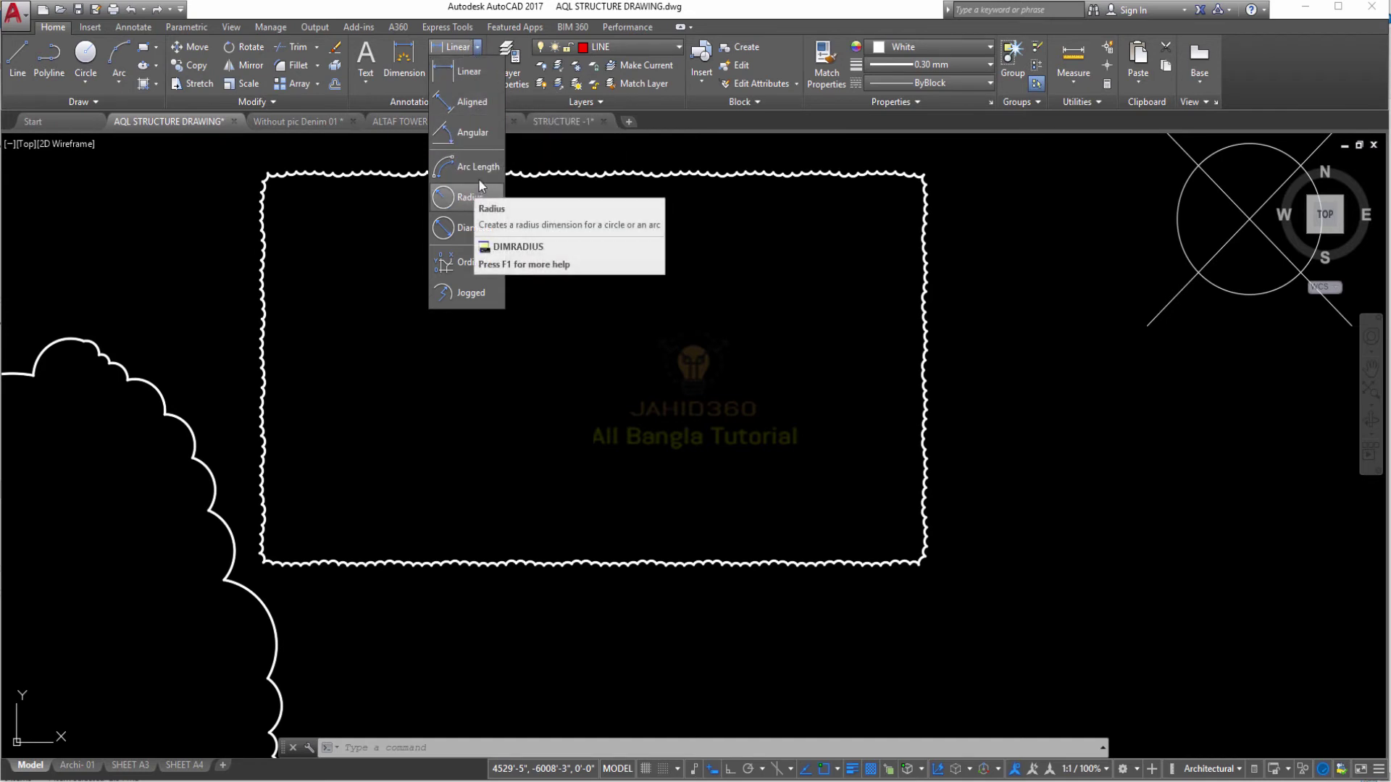
pyautogui.click(477, 46)
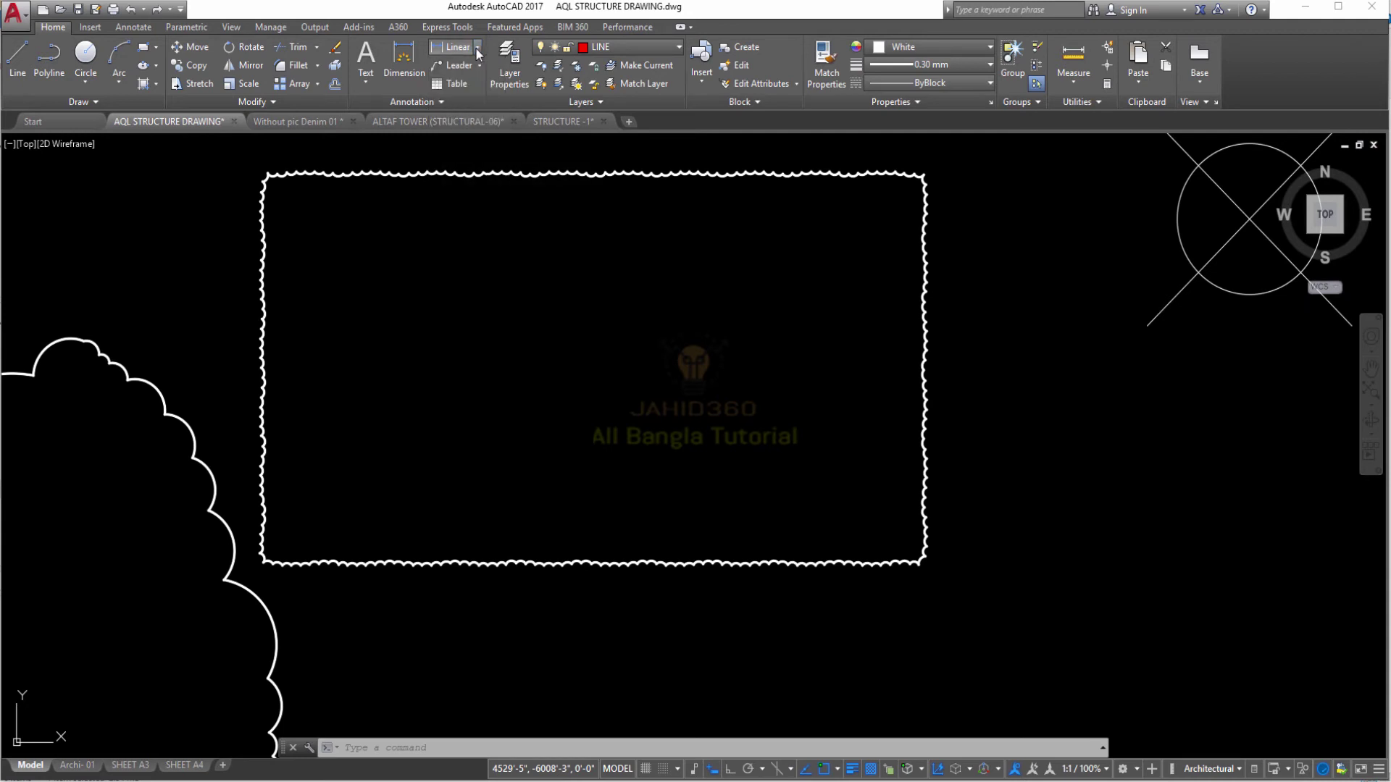
pyautogui.click(404, 62)
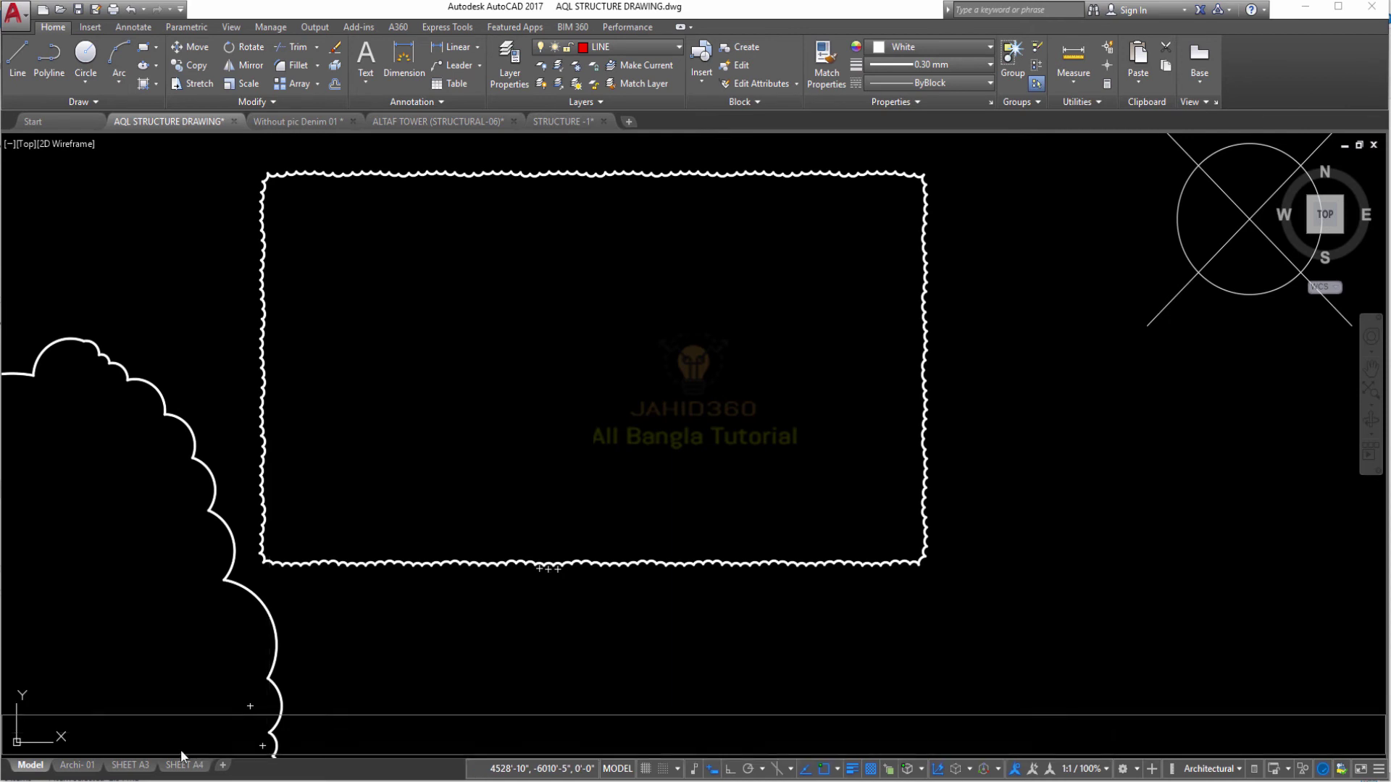
pyautogui.press('Escape')
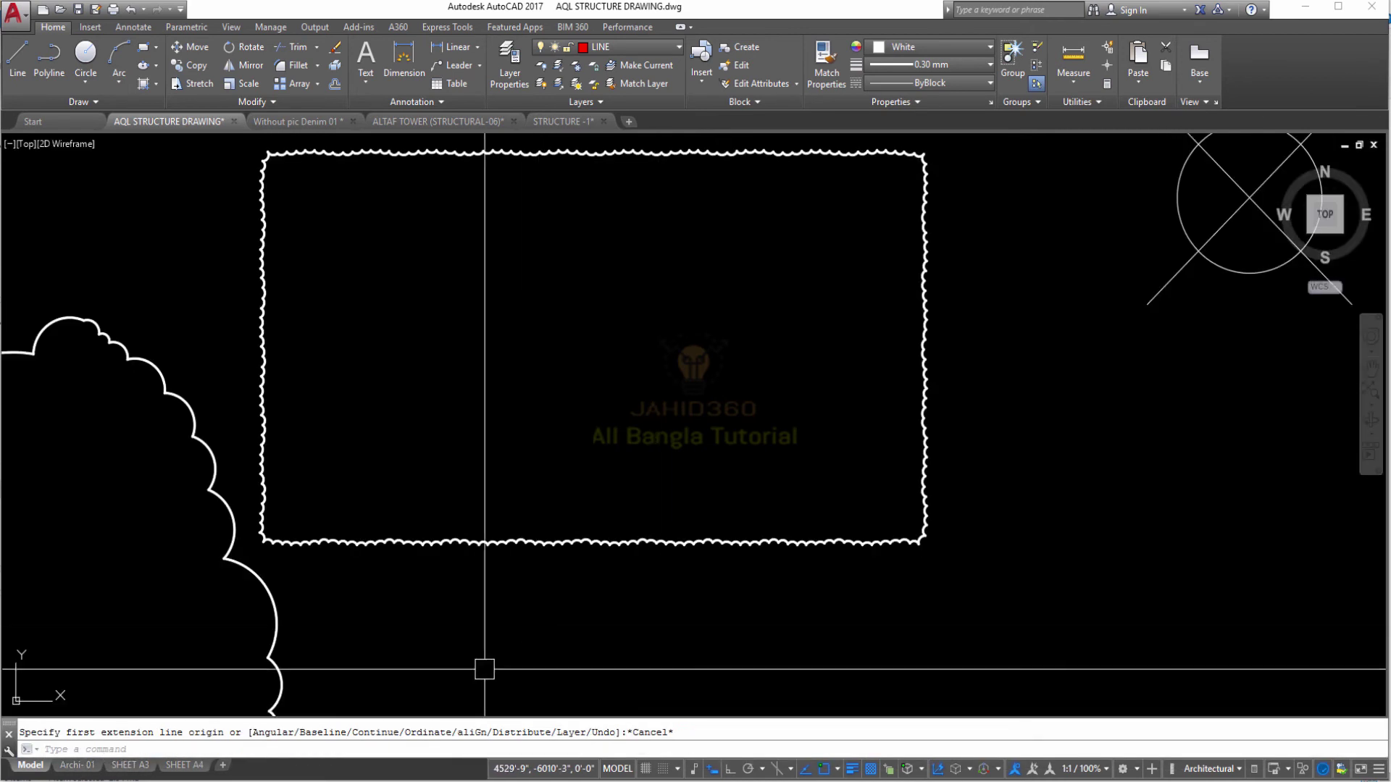
# - Check the Leader and Annotation panel options, then cancel a stray window selection
pyautogui.click(480, 67)
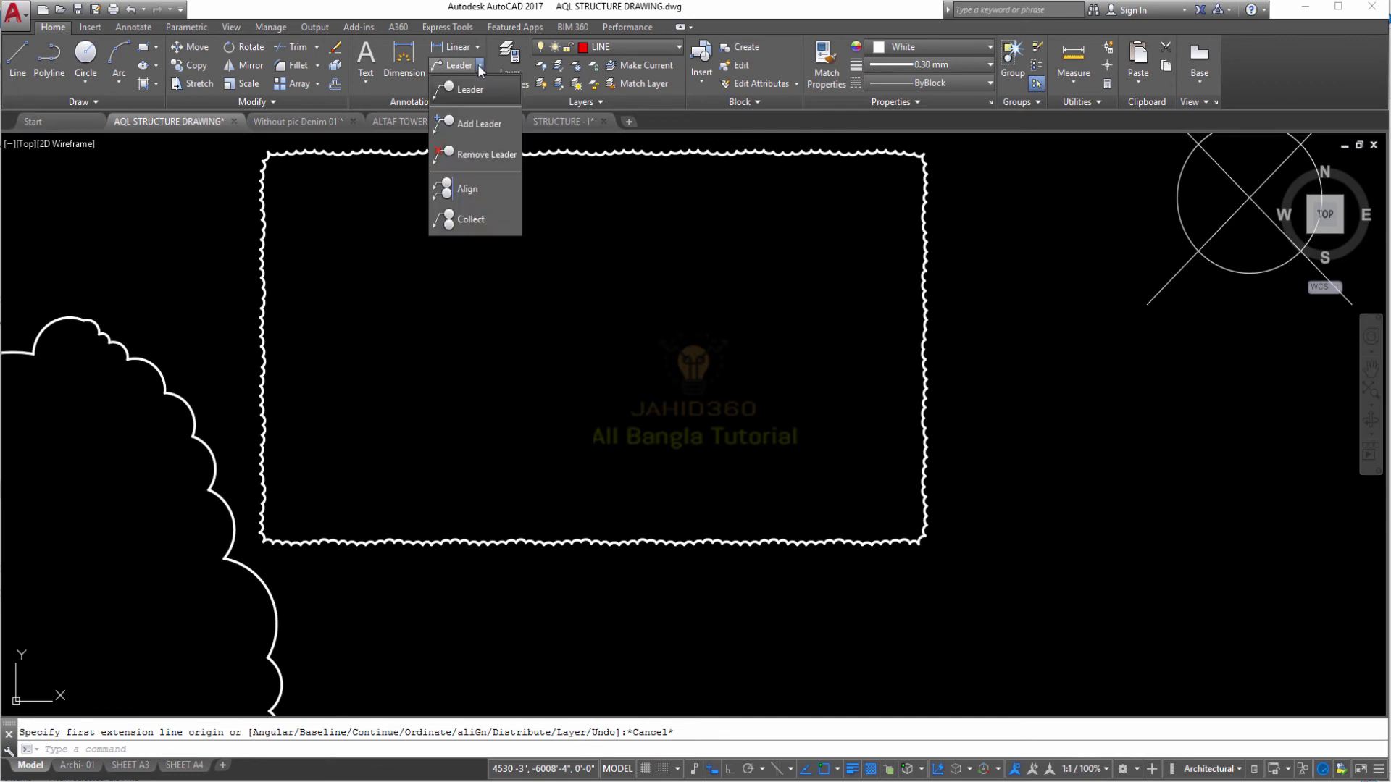
pyautogui.click(407, 100)
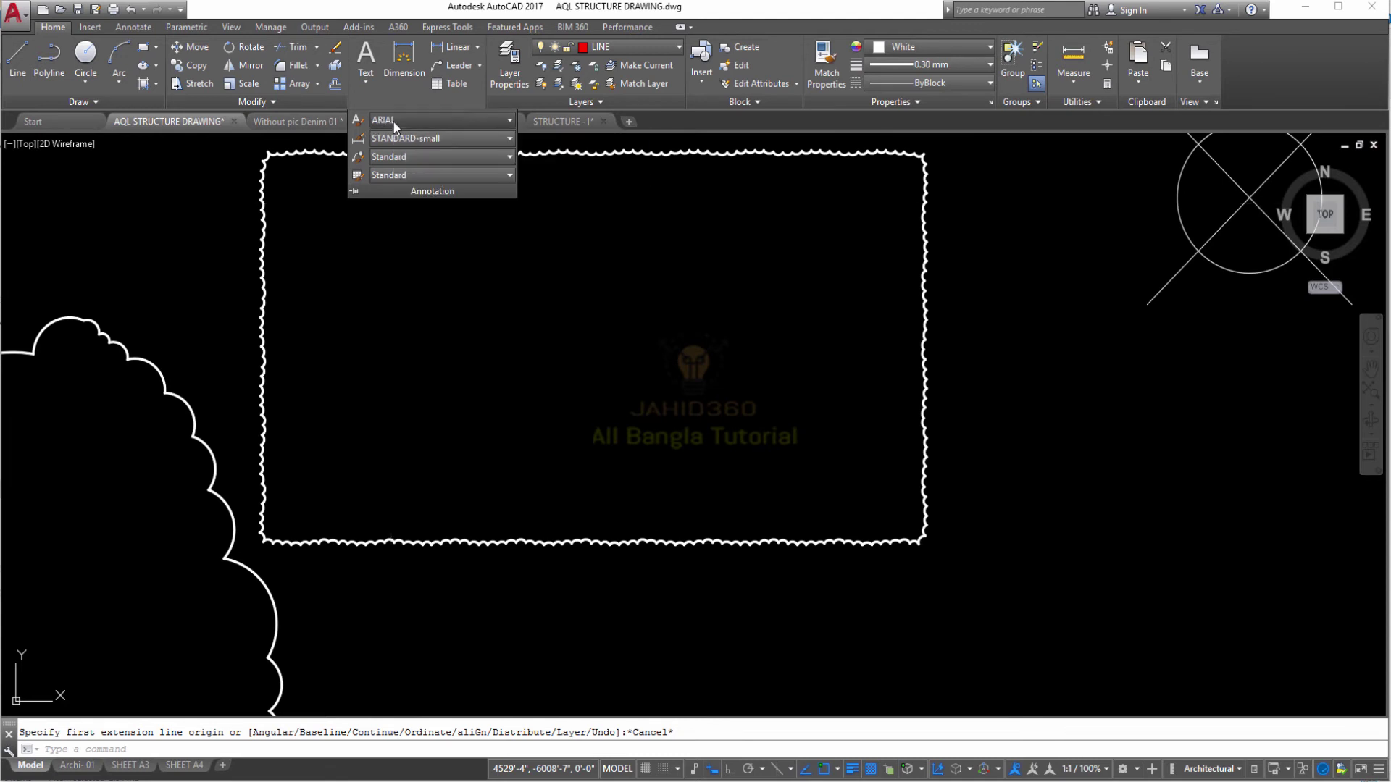
pyautogui.click(439, 138)
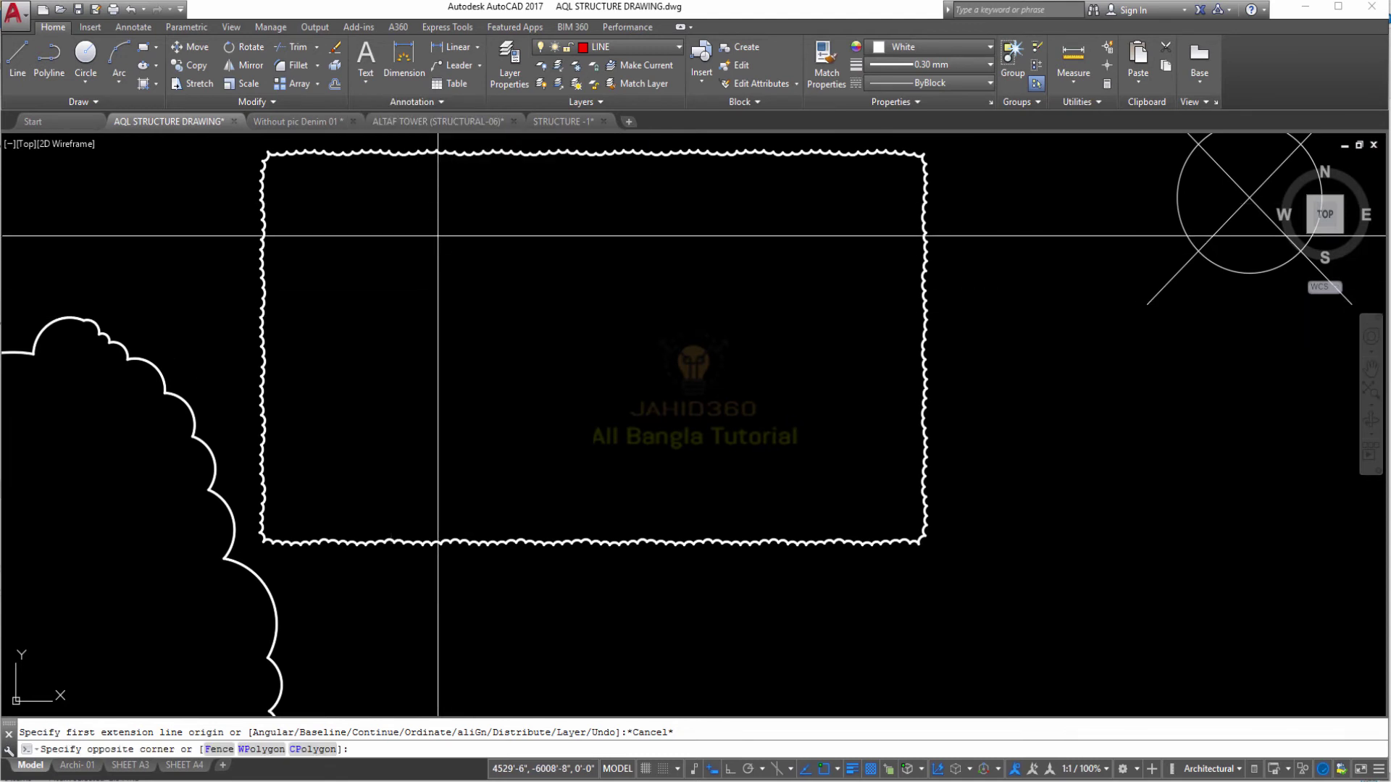
pyautogui.press('Escape')
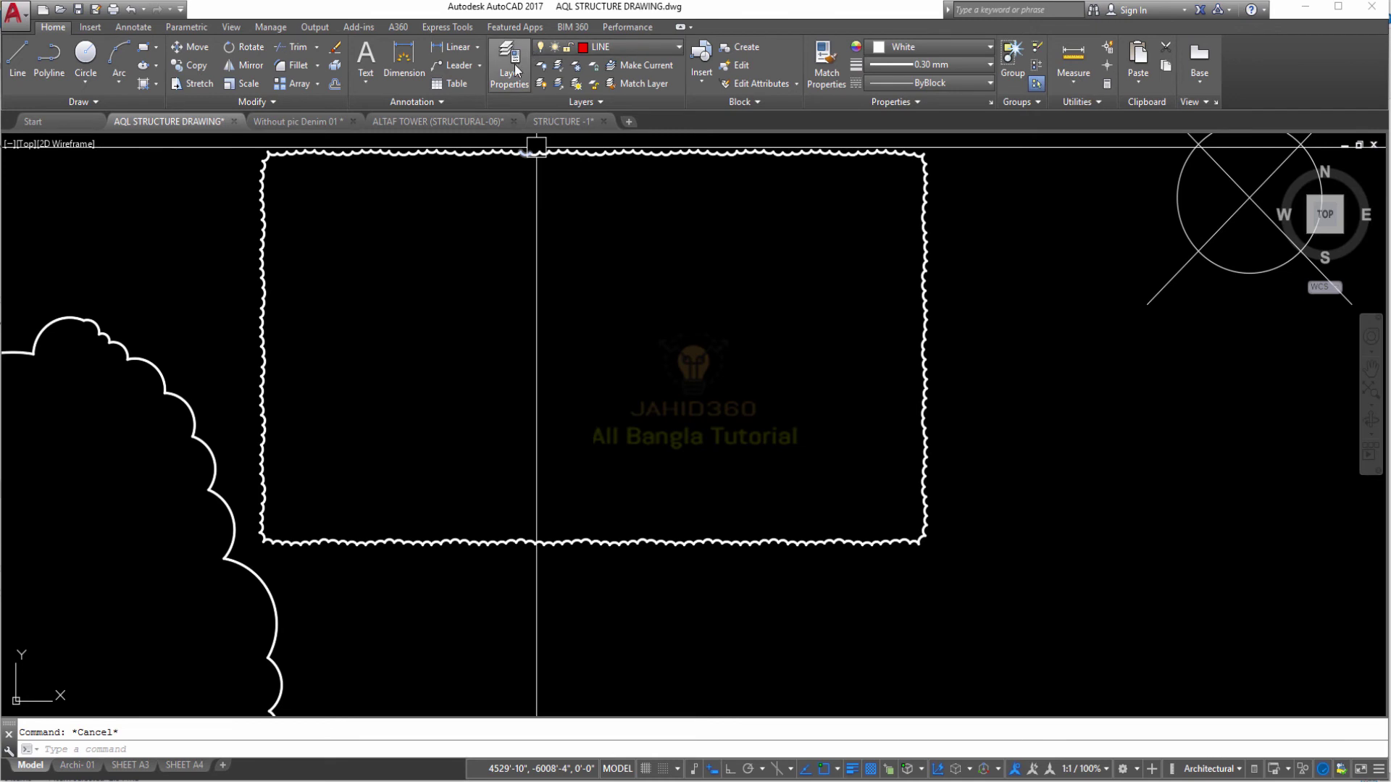
pyautogui.click(509, 72)
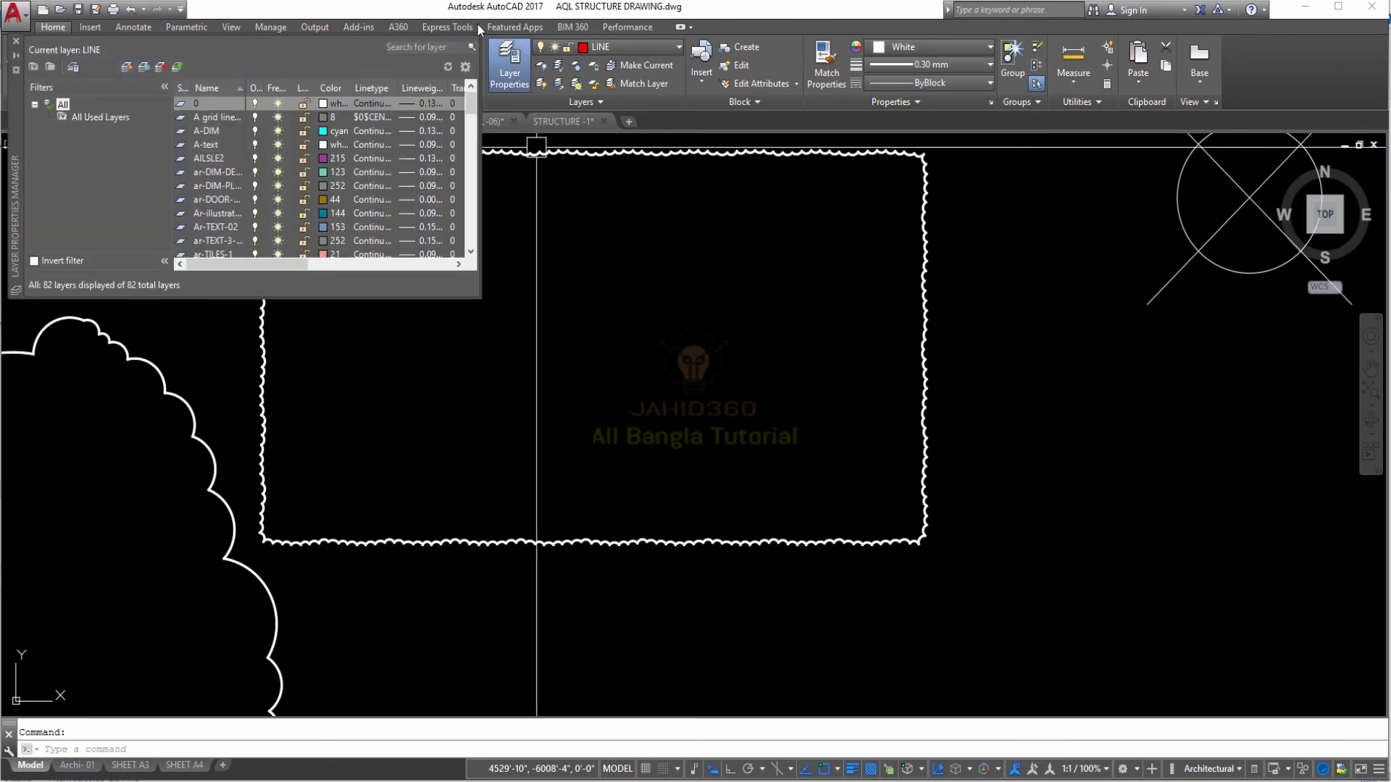
pyautogui.click(16, 44)
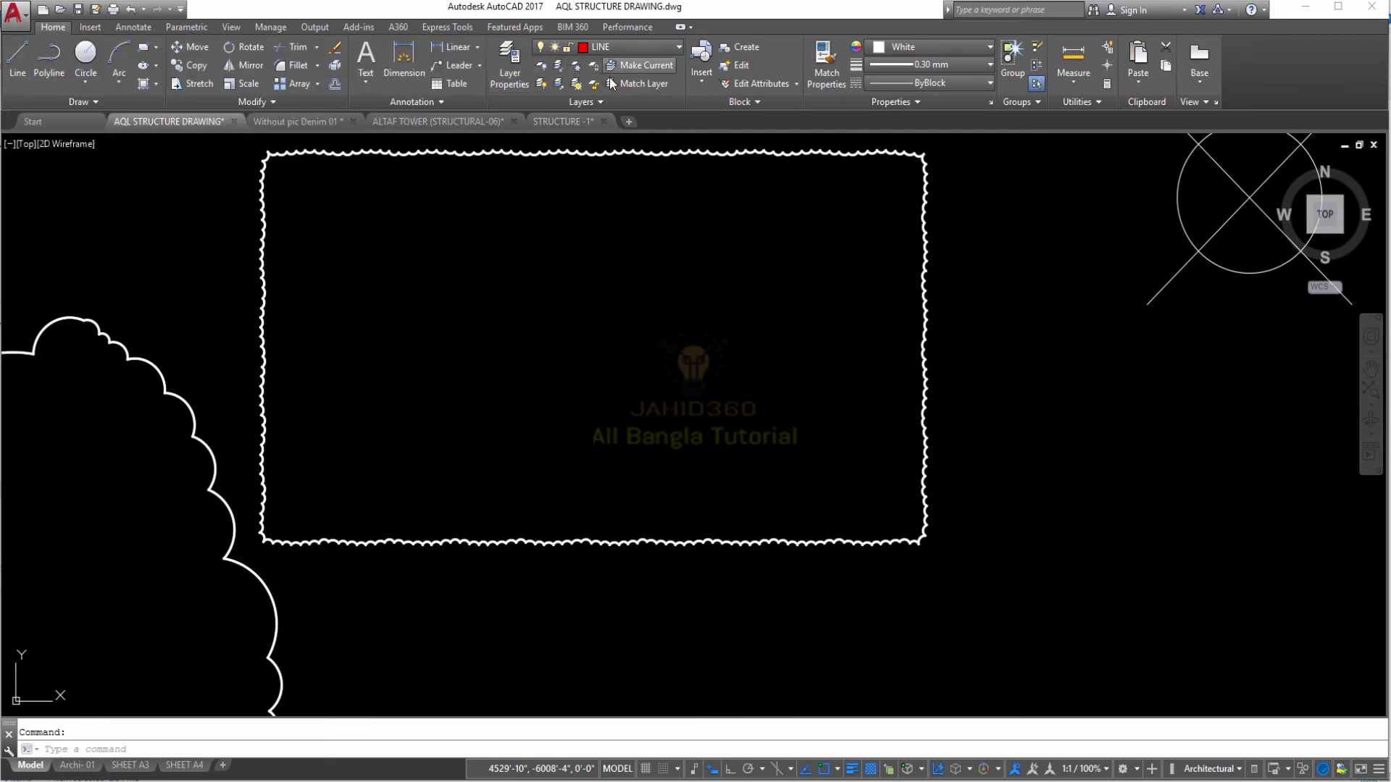
pyautogui.click(676, 49)
pyautogui.click(676, 49)
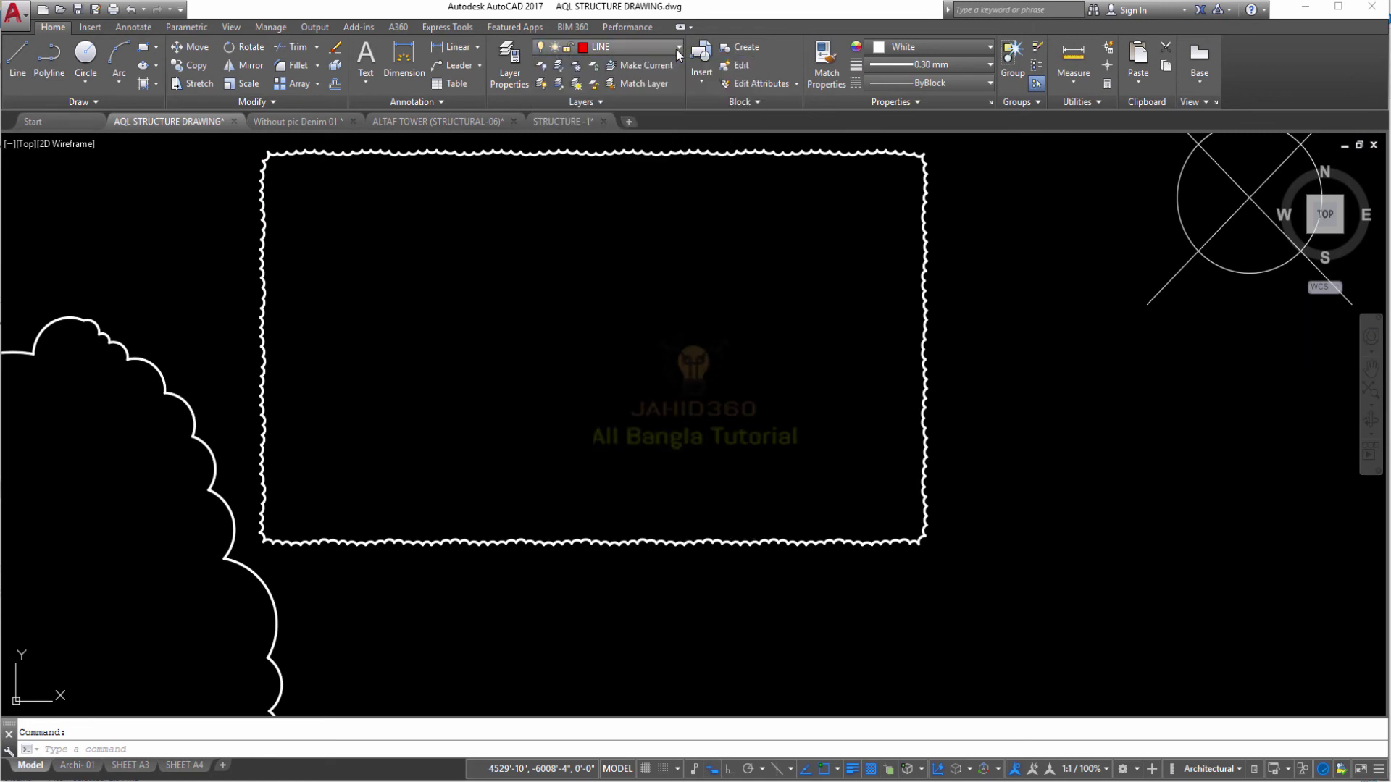
pyautogui.click(594, 103)
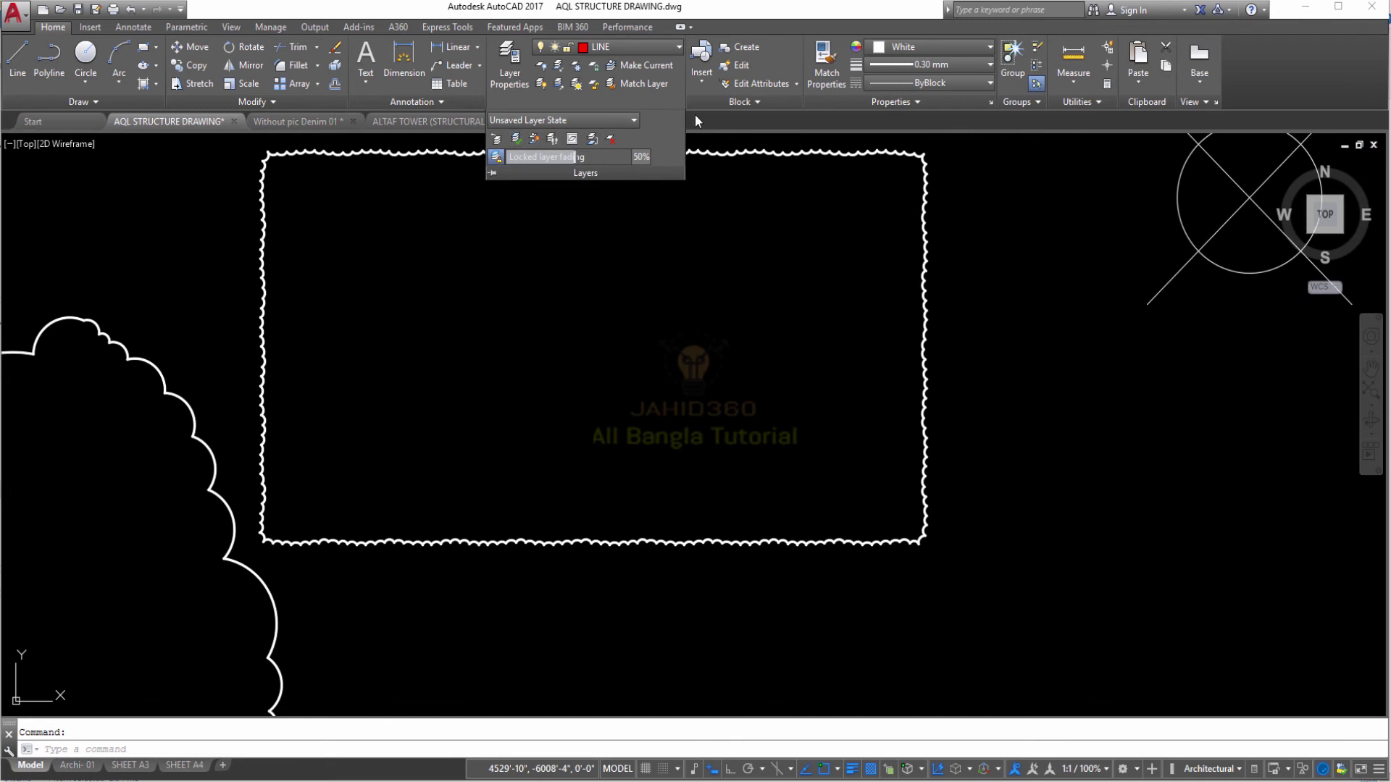
pyautogui.click(735, 102)
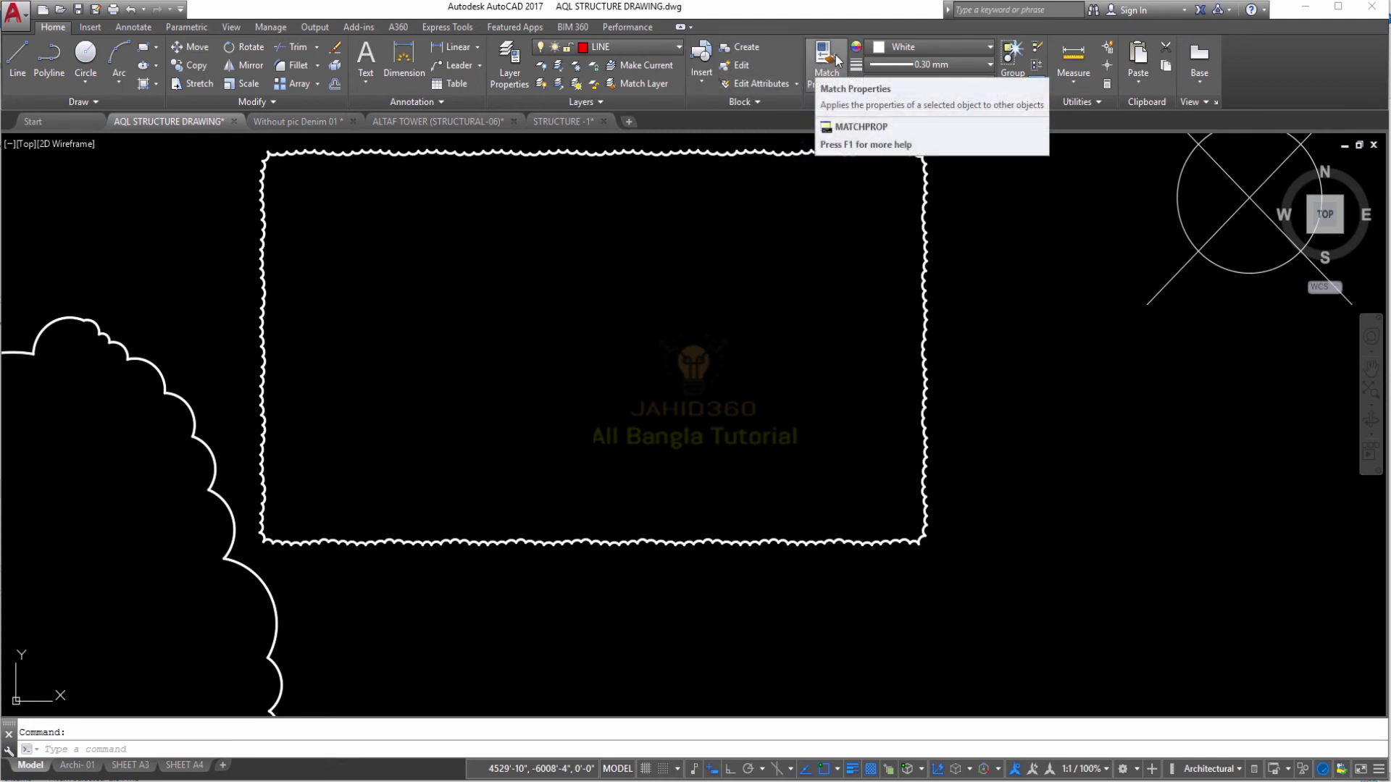
pyautogui.click(898, 47)
pyautogui.click(914, 65)
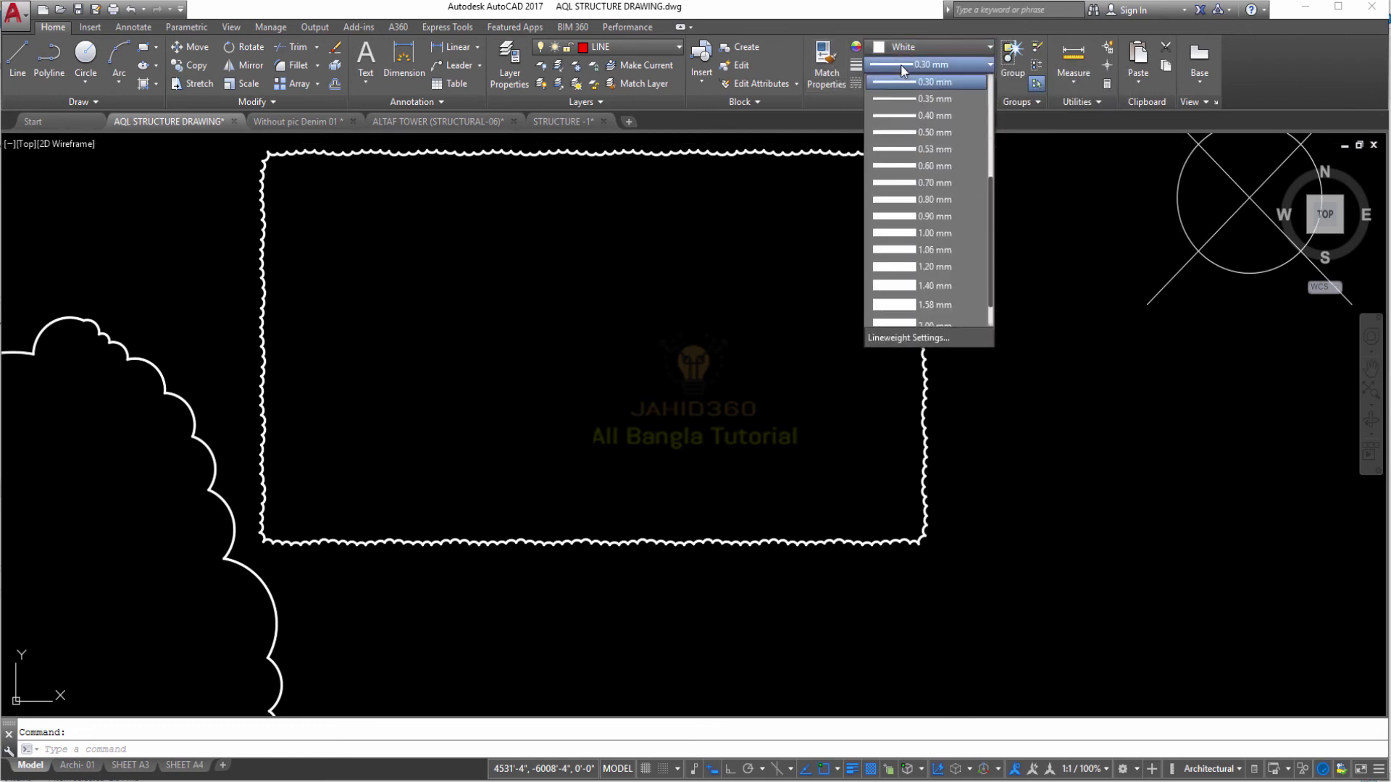
pyautogui.click(906, 68)
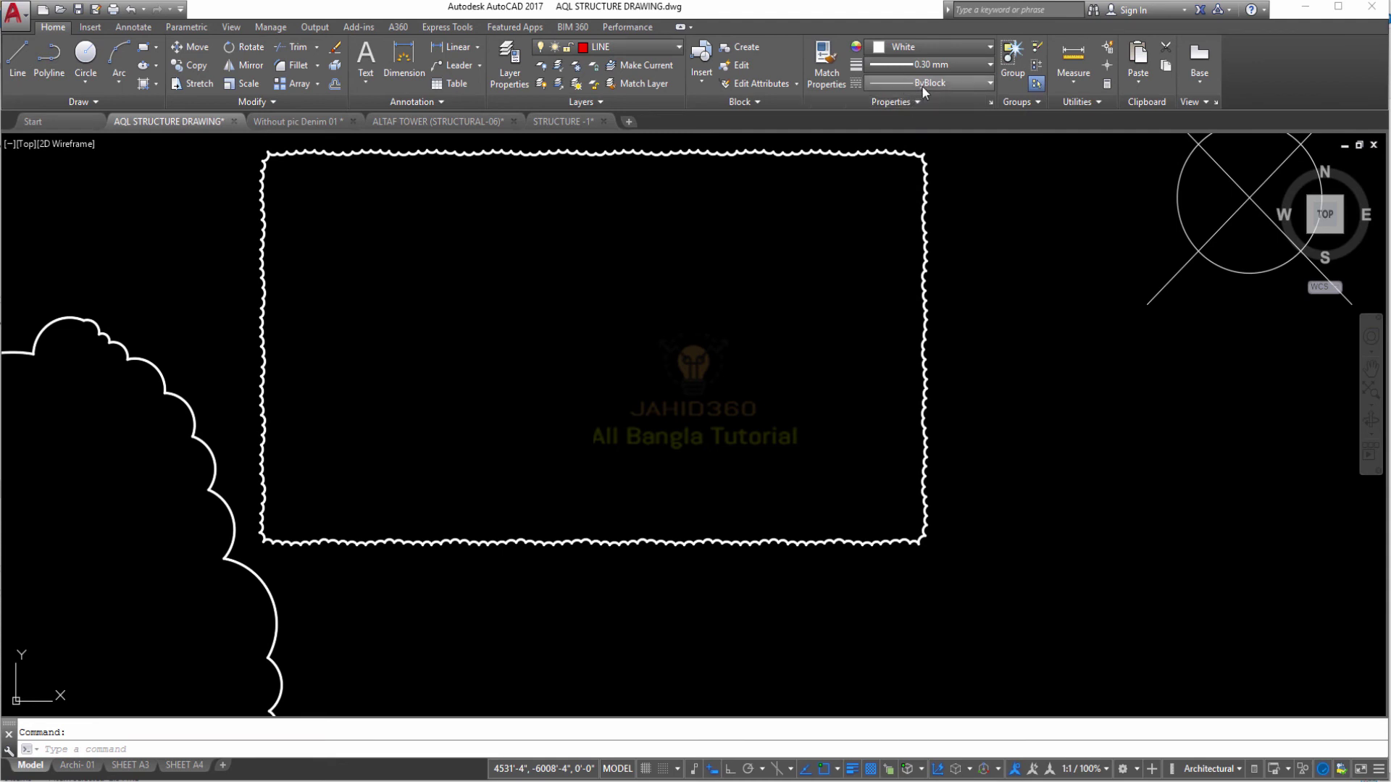
pyautogui.click(922, 87)
pyautogui.click(922, 85)
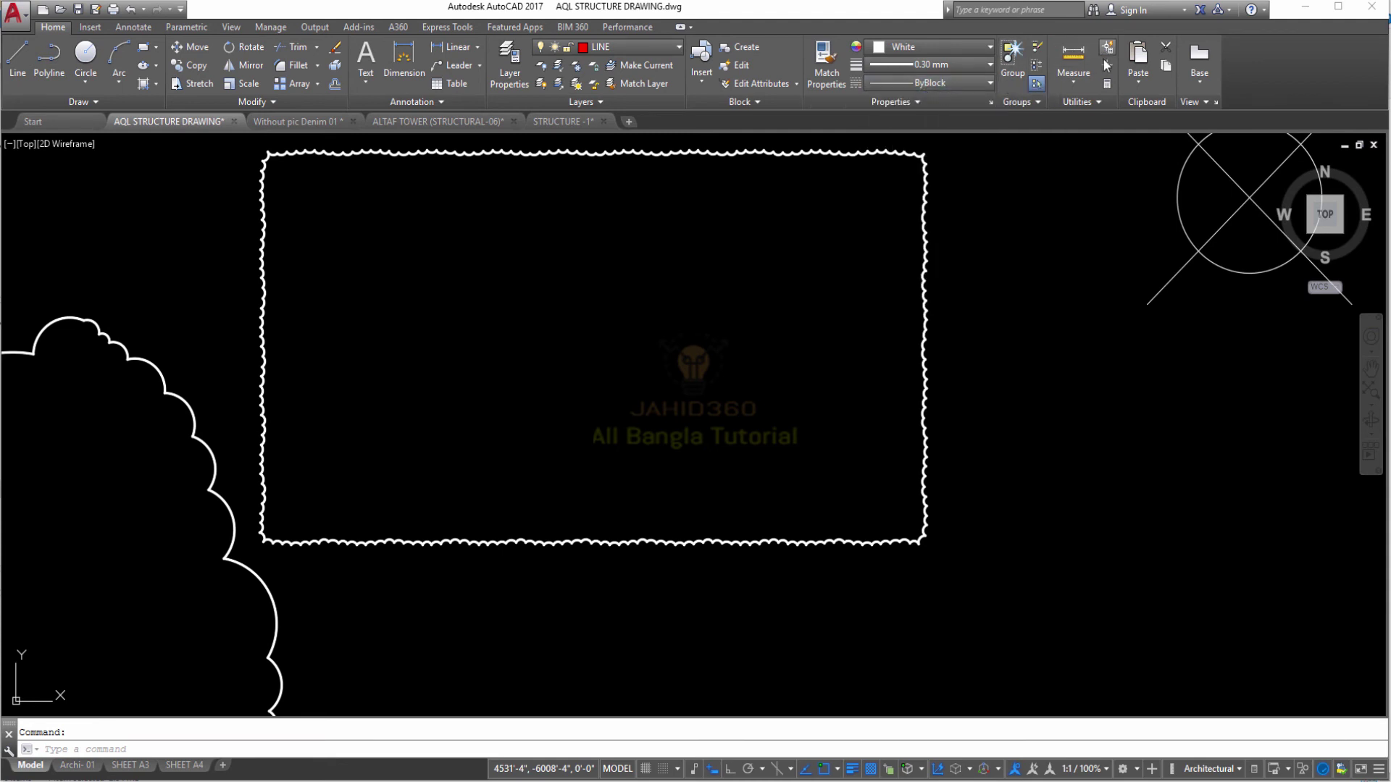
pyautogui.click(1076, 85)
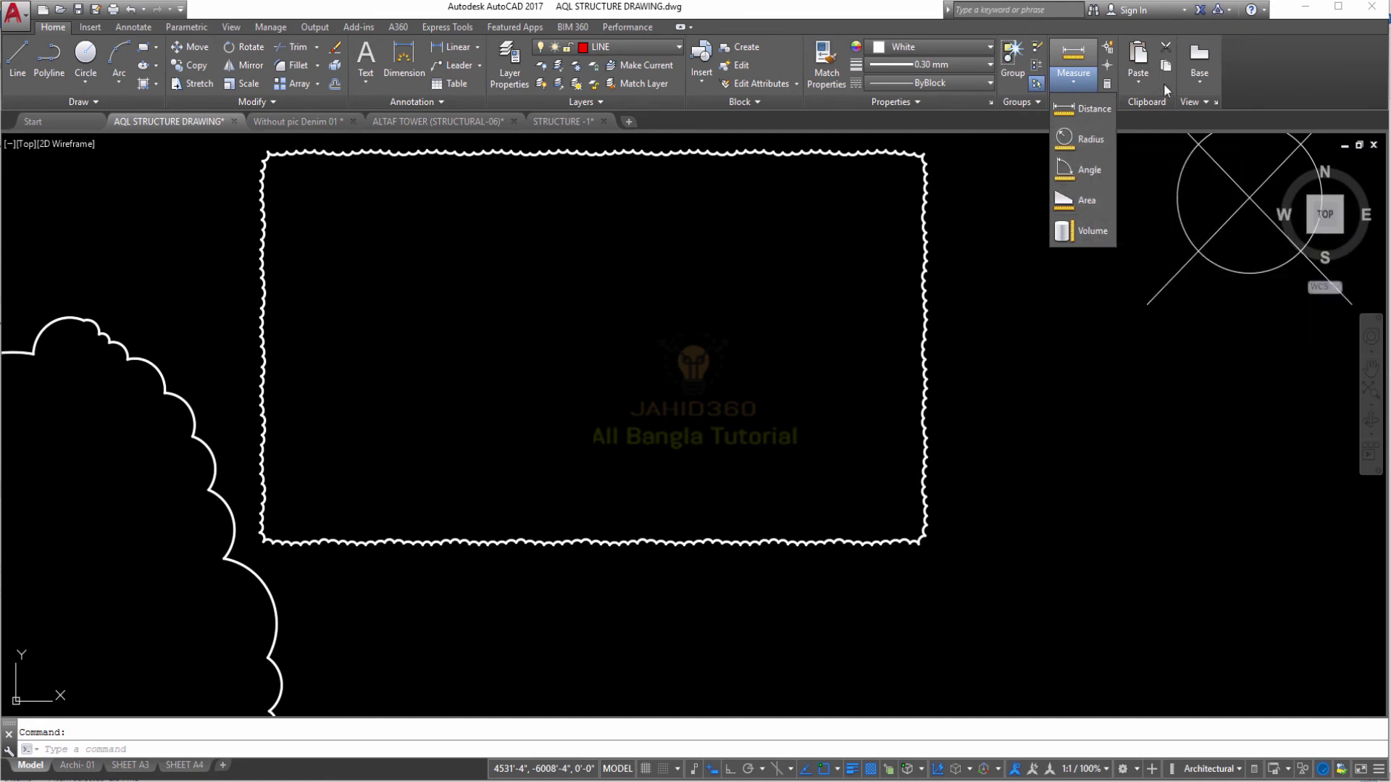
pyautogui.click(1139, 84)
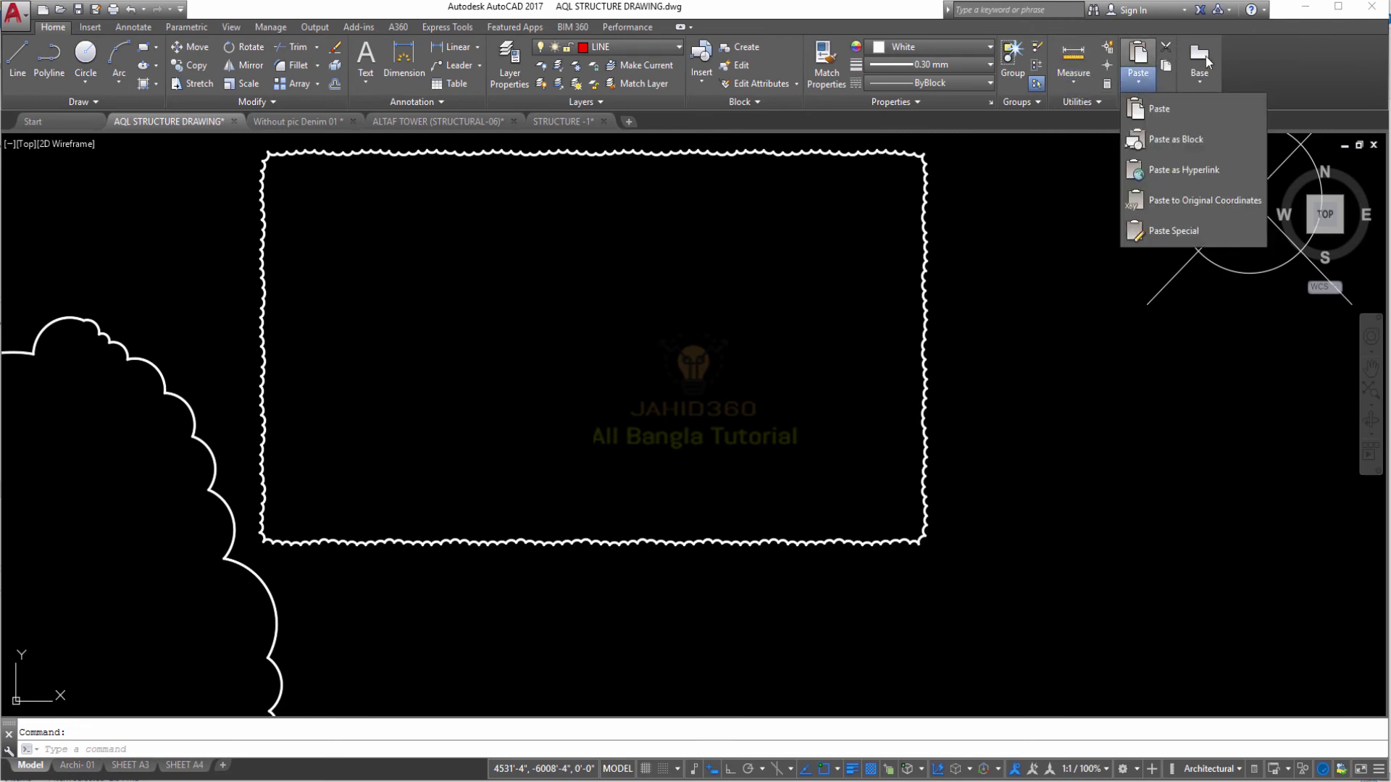
pyautogui.click(1204, 78)
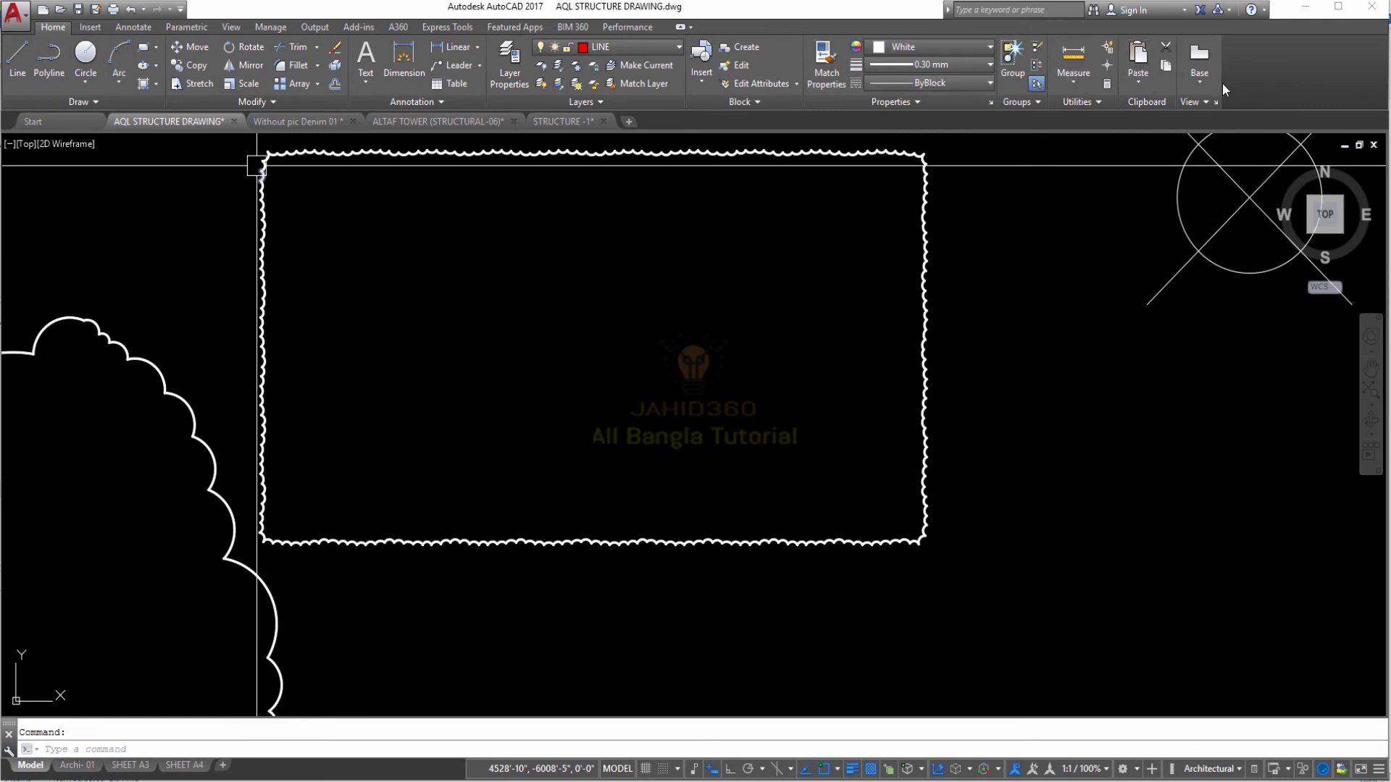
# - Look over the Insert, Annotate and Parametric tools and zoom into the cloud rectangle's interior
pyautogui.click(90, 26)
pyautogui.click(135, 29)
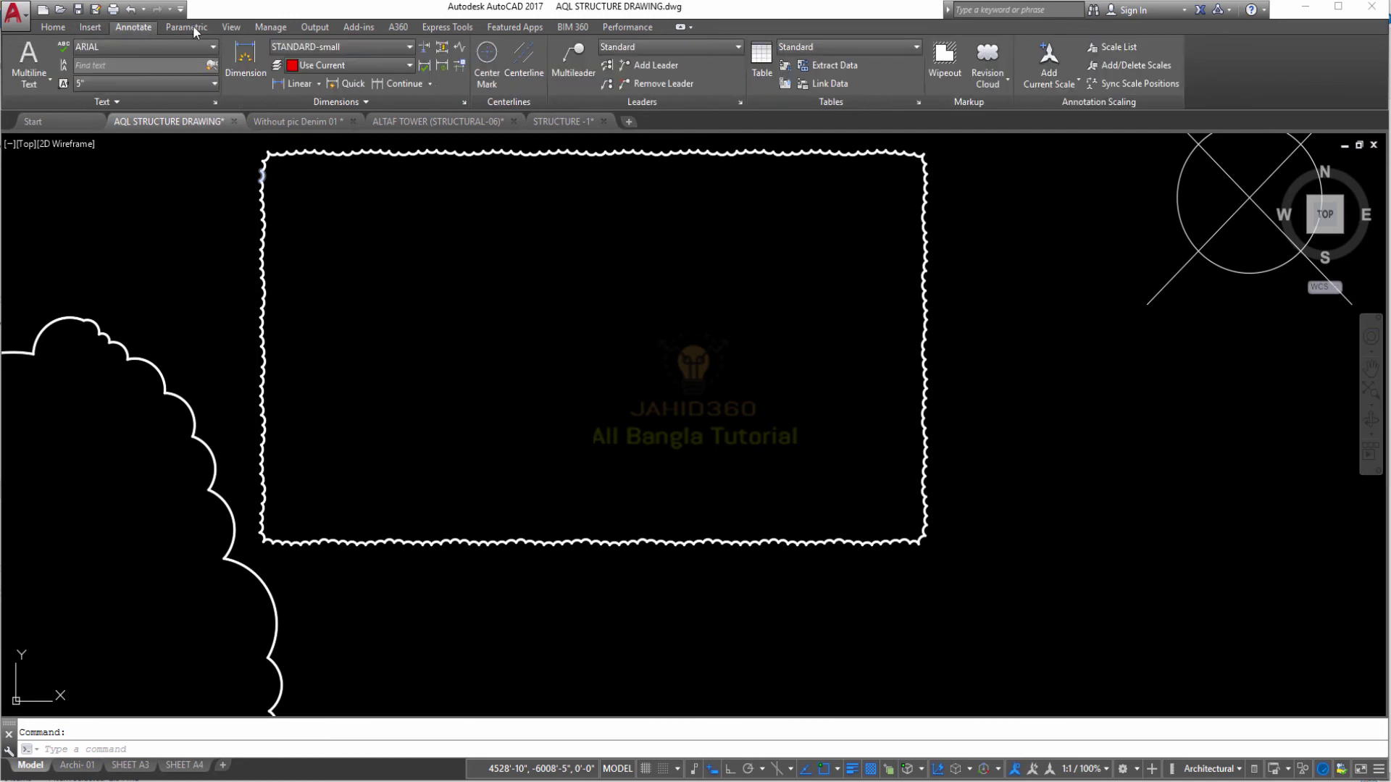
pyautogui.click(187, 28)
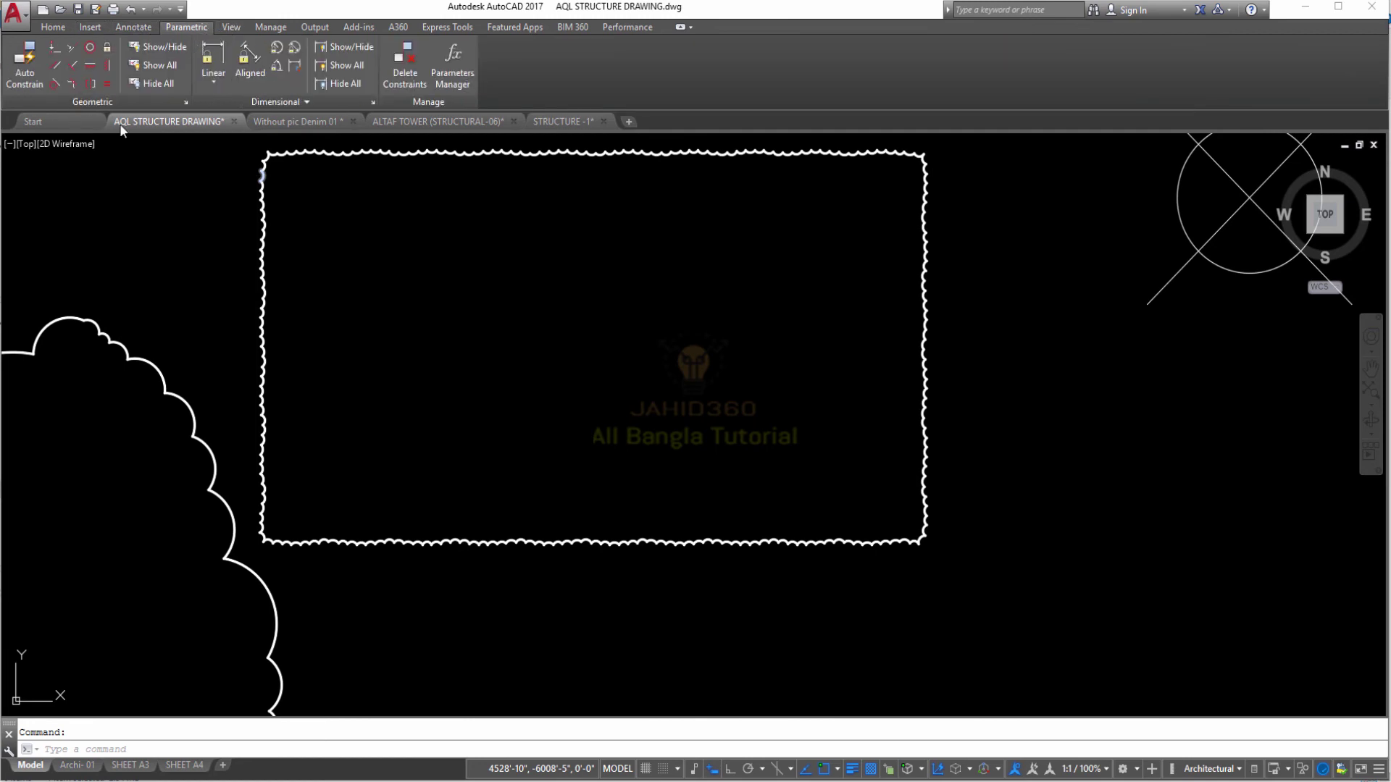
pyautogui.scroll(2, 391, 267)
pyautogui.moveTo(391, 267); pyautogui.dragTo(535, 328, button='middle')
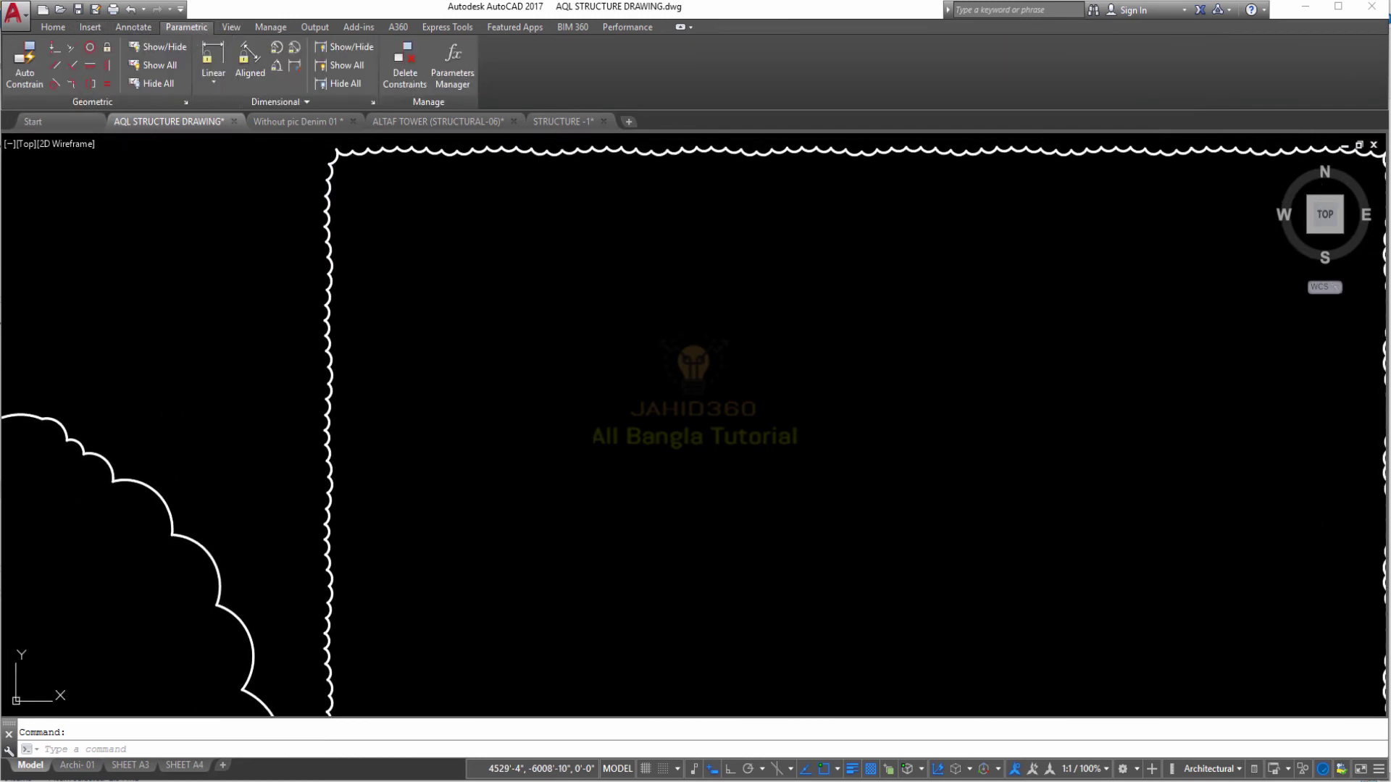
# - Draw a radius-3 circle inside the cloud and a second, larger circle to its right
pyautogui.click(53, 28)
pyautogui.click(85, 54)
pyautogui.click(619, 306)
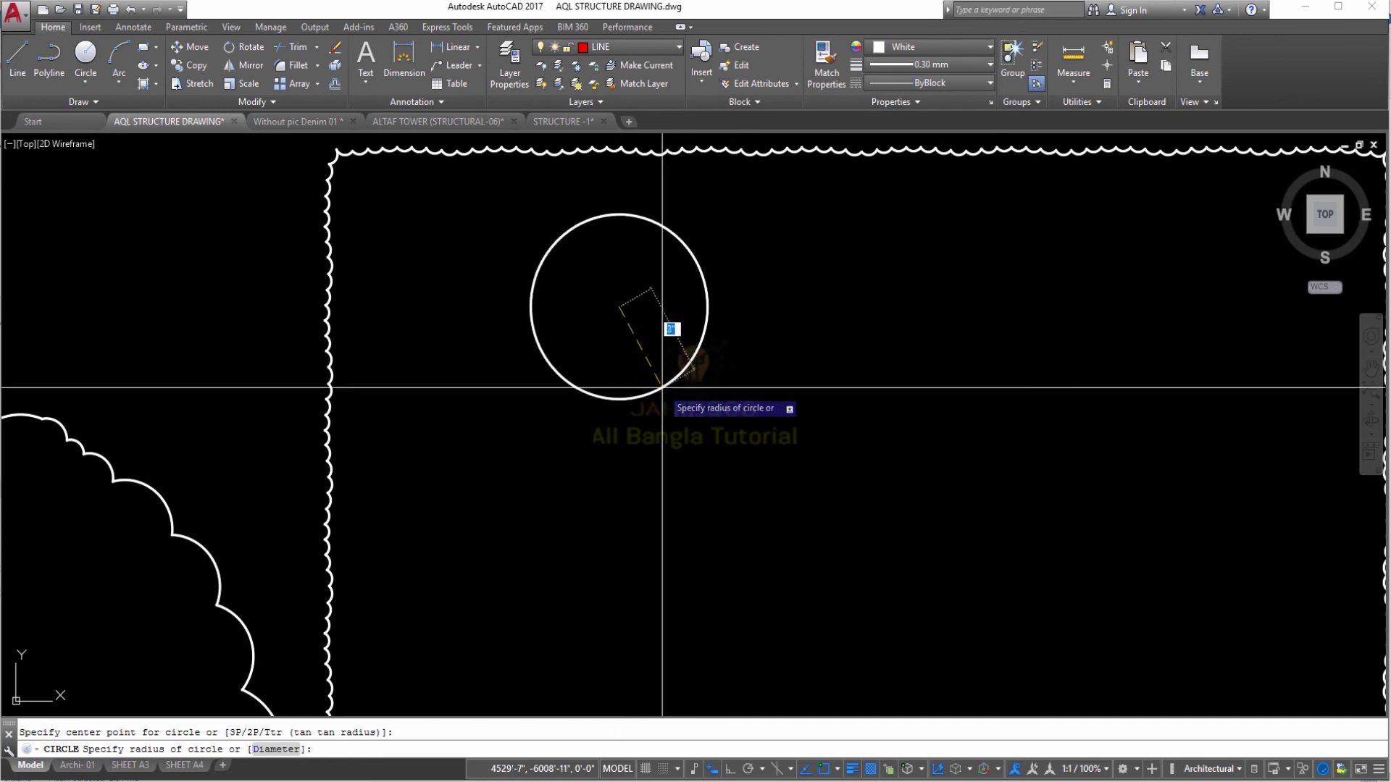
pyautogui.write('3')
pyautogui.press('Return')
pyautogui.press('Return')
pyautogui.click(924, 301)
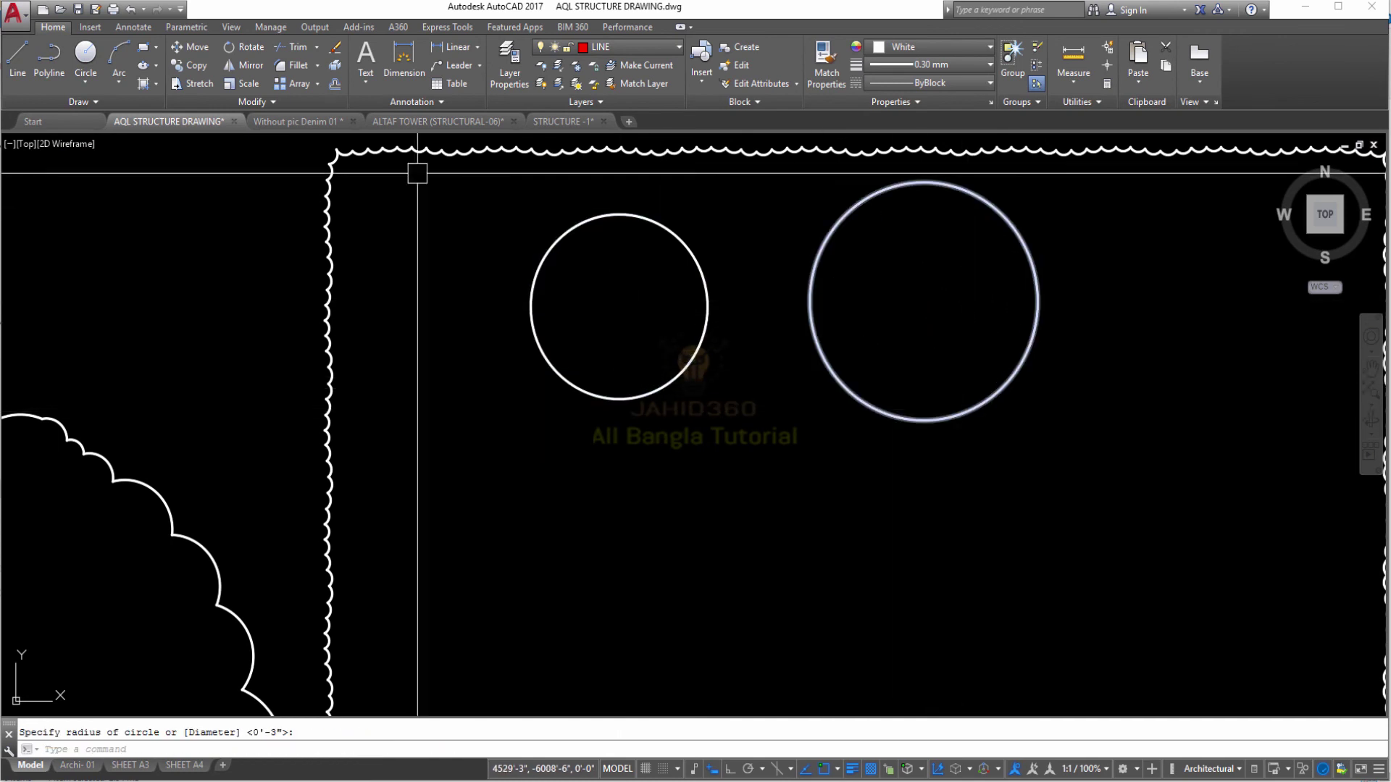
# - Constrain the small circle to be concentric with the large circle and recentre the view
pyautogui.click(90, 27)
pyautogui.click(186, 27)
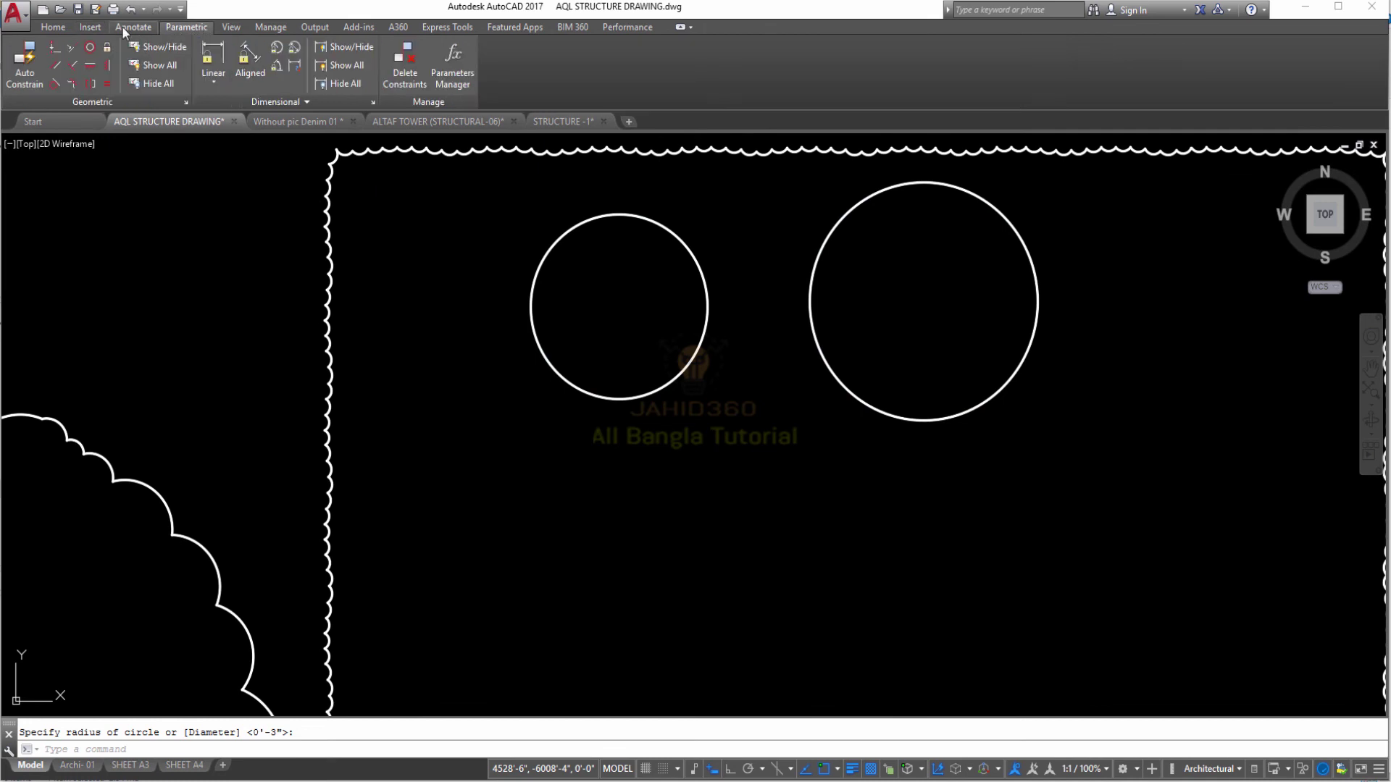
pyautogui.click(89, 47)
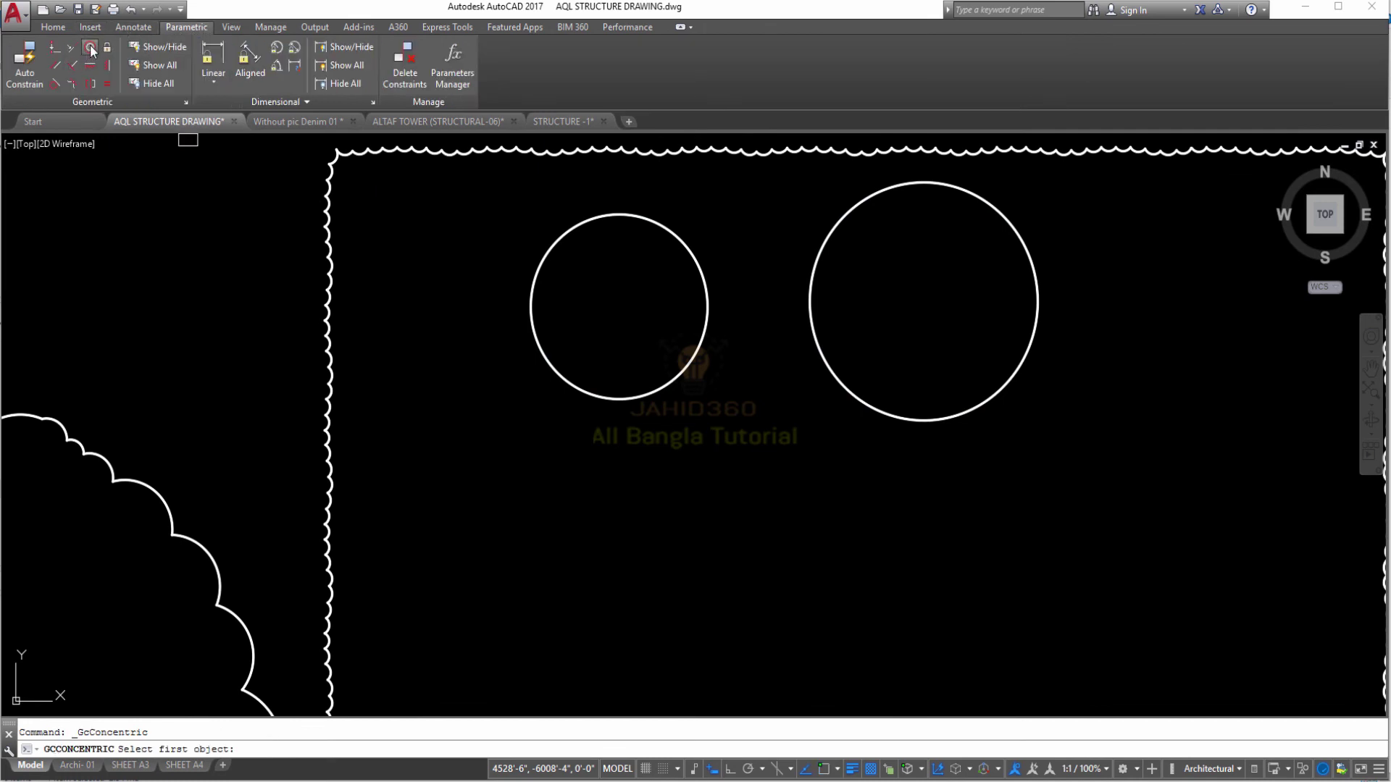
pyautogui.click(845, 373)
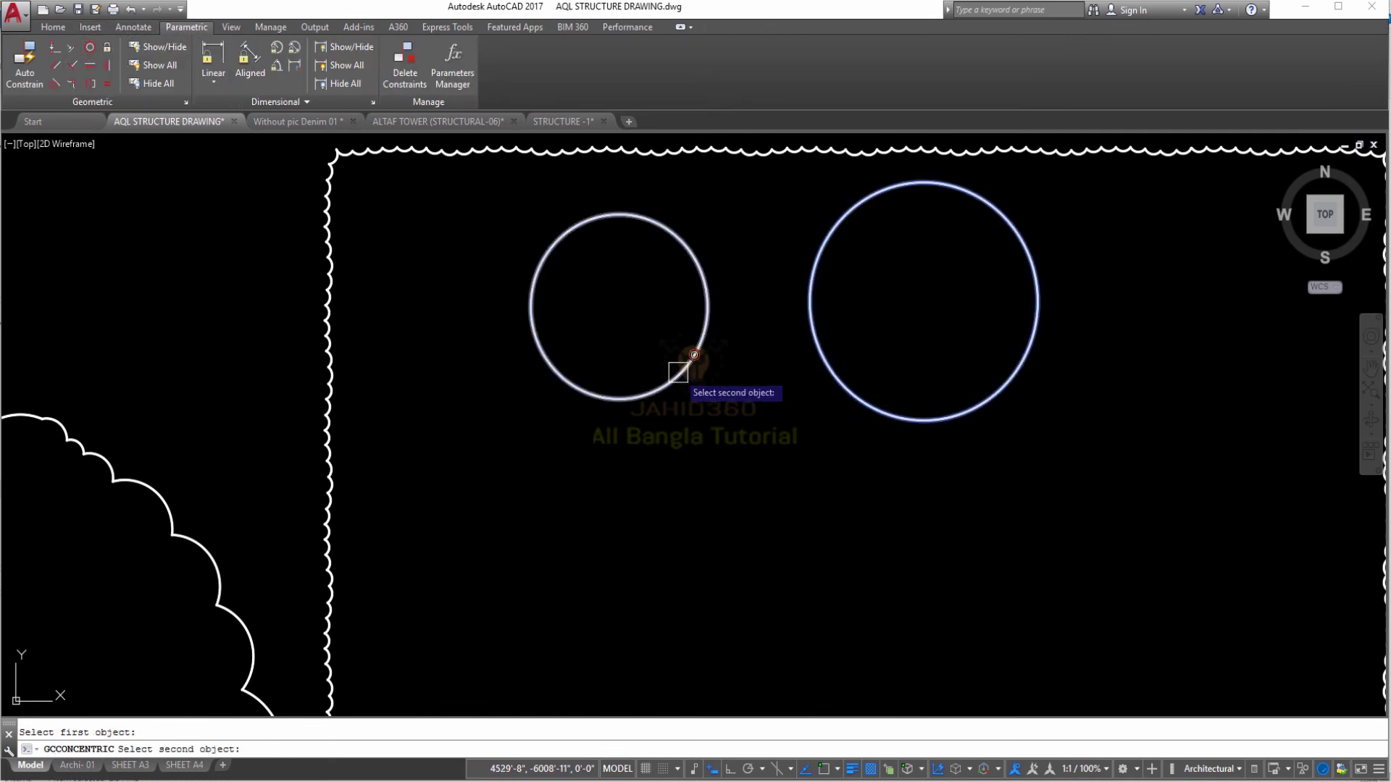
pyautogui.click(678, 372)
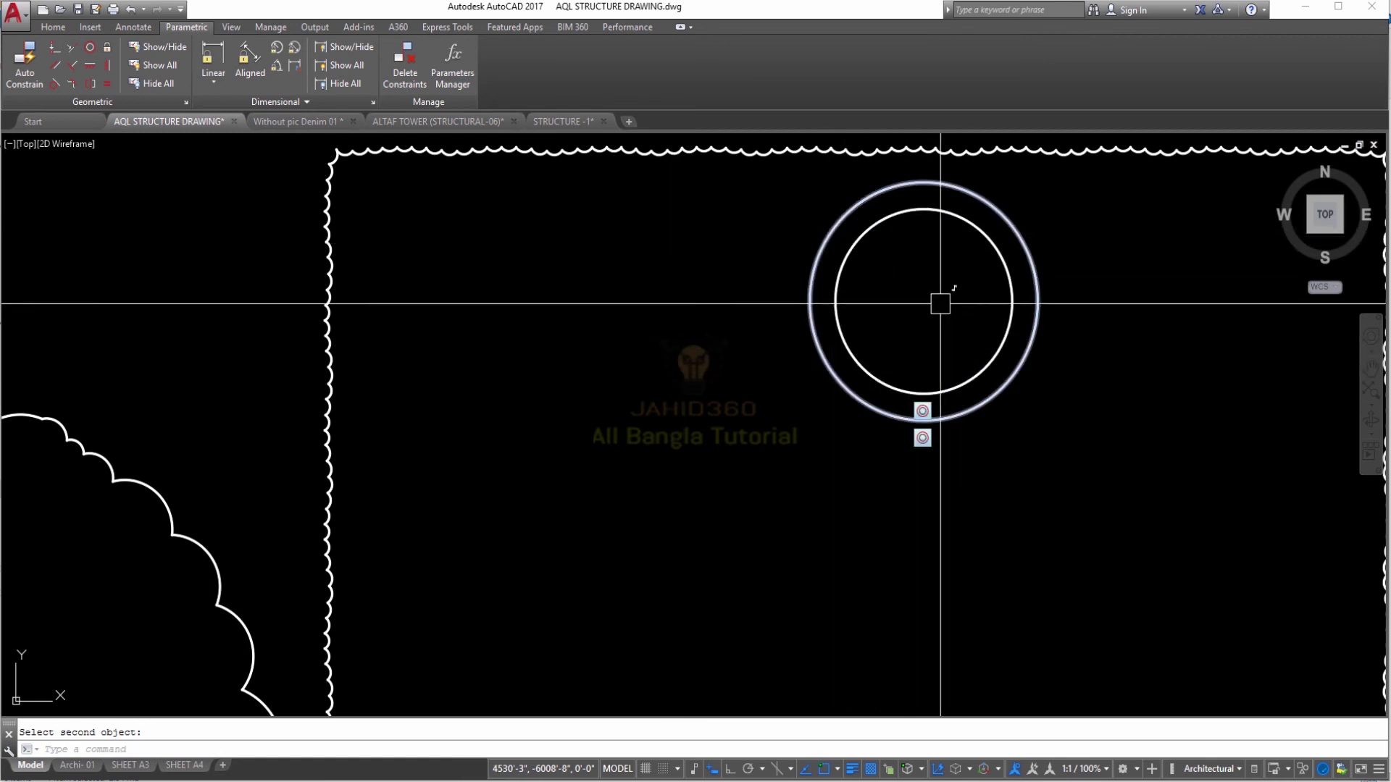
pyautogui.click(840, 330)
pyautogui.moveTo(915, 373)
pyautogui.mouseDown(button='middle')
pyautogui.moveTo(714, 397)
pyautogui.moveTo(699, 372)
pyautogui.mouseUp(button='middle')
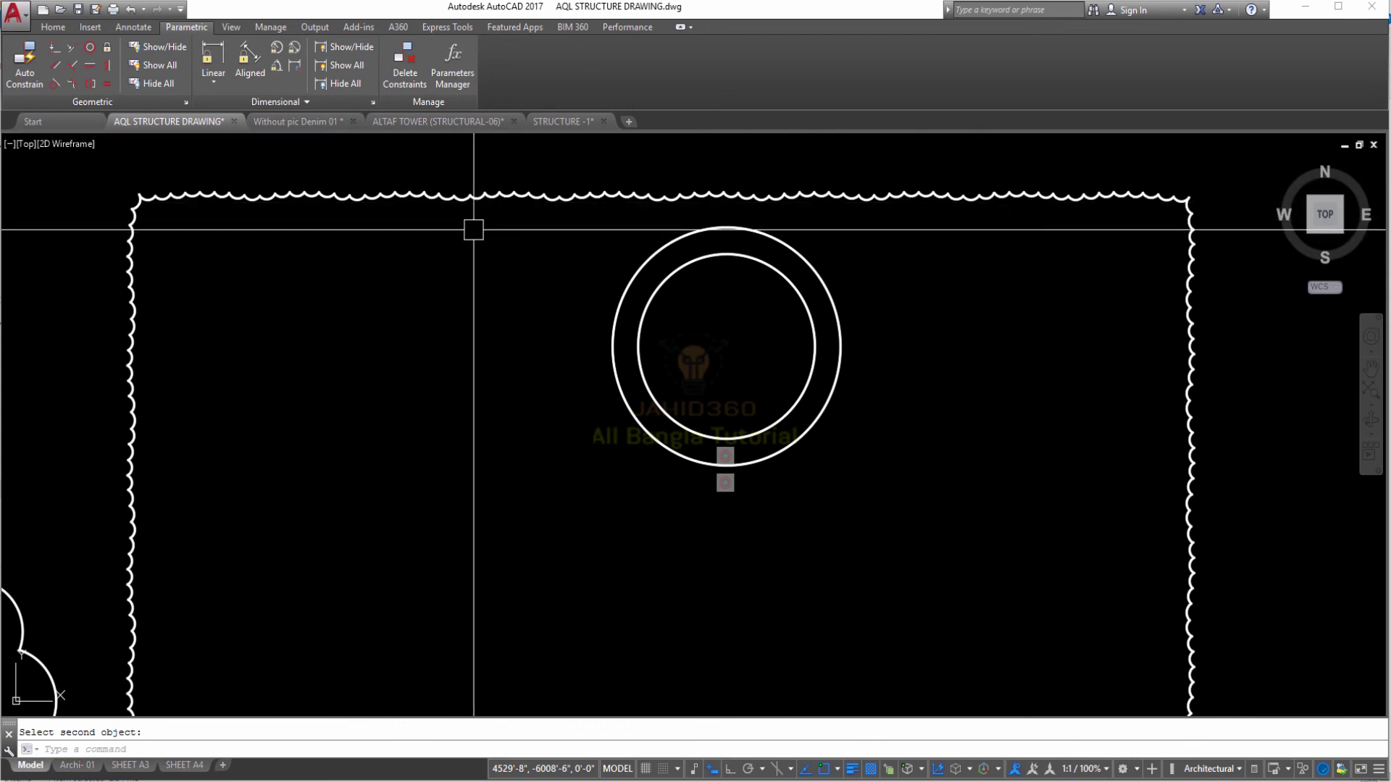
pyautogui.scroll(-5, 474, 230)
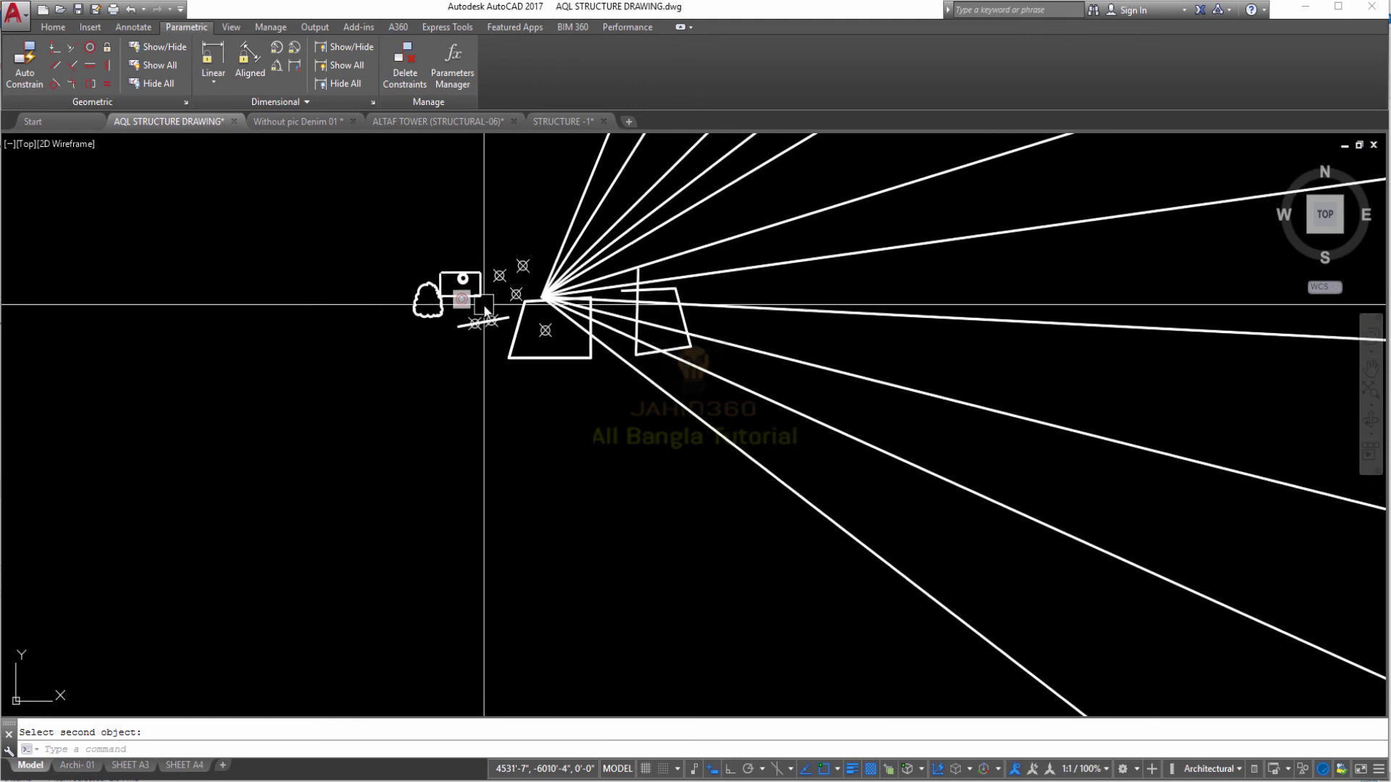
pyautogui.moveTo(392, 189); pyautogui.dragTo(373, 225, button='middle')
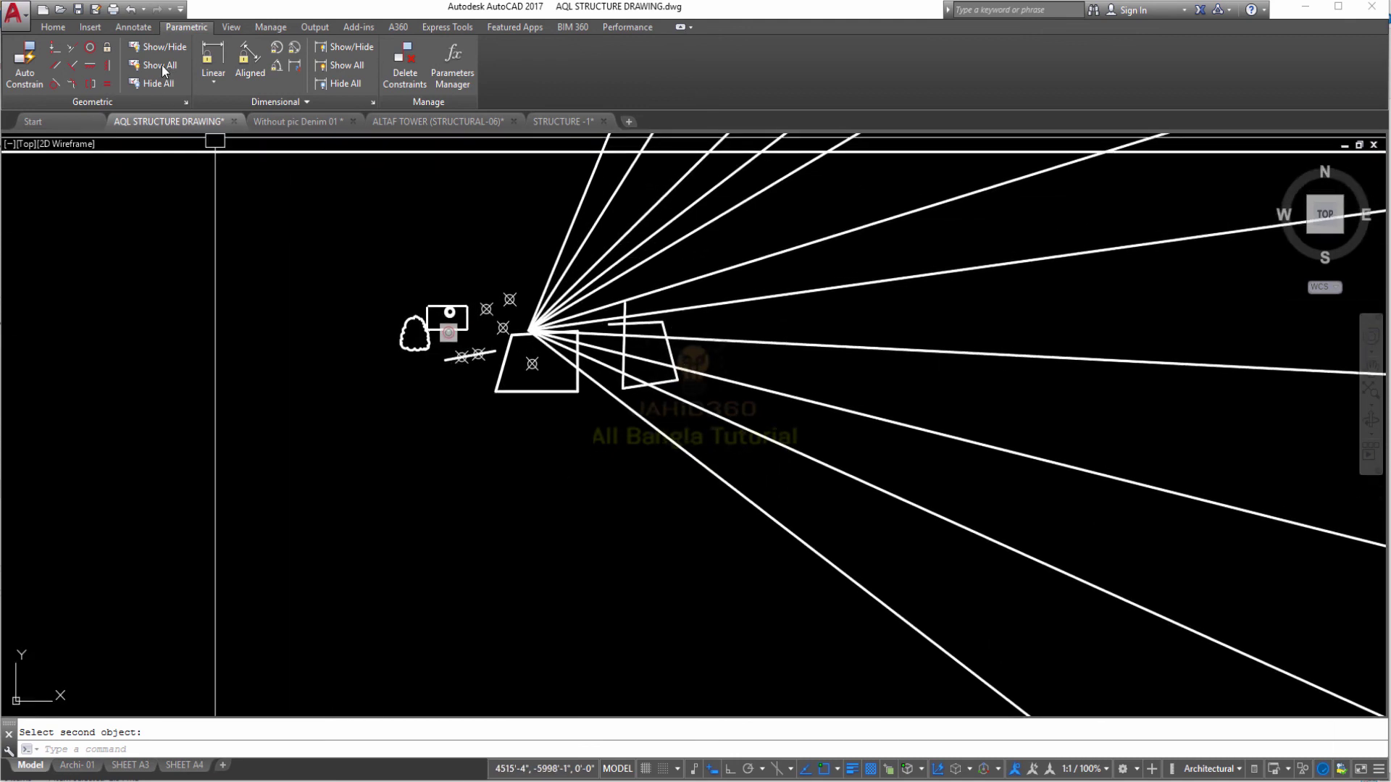
pyautogui.click(232, 27)
pyautogui.click(272, 27)
pyautogui.click(314, 27)
pyautogui.click(359, 27)
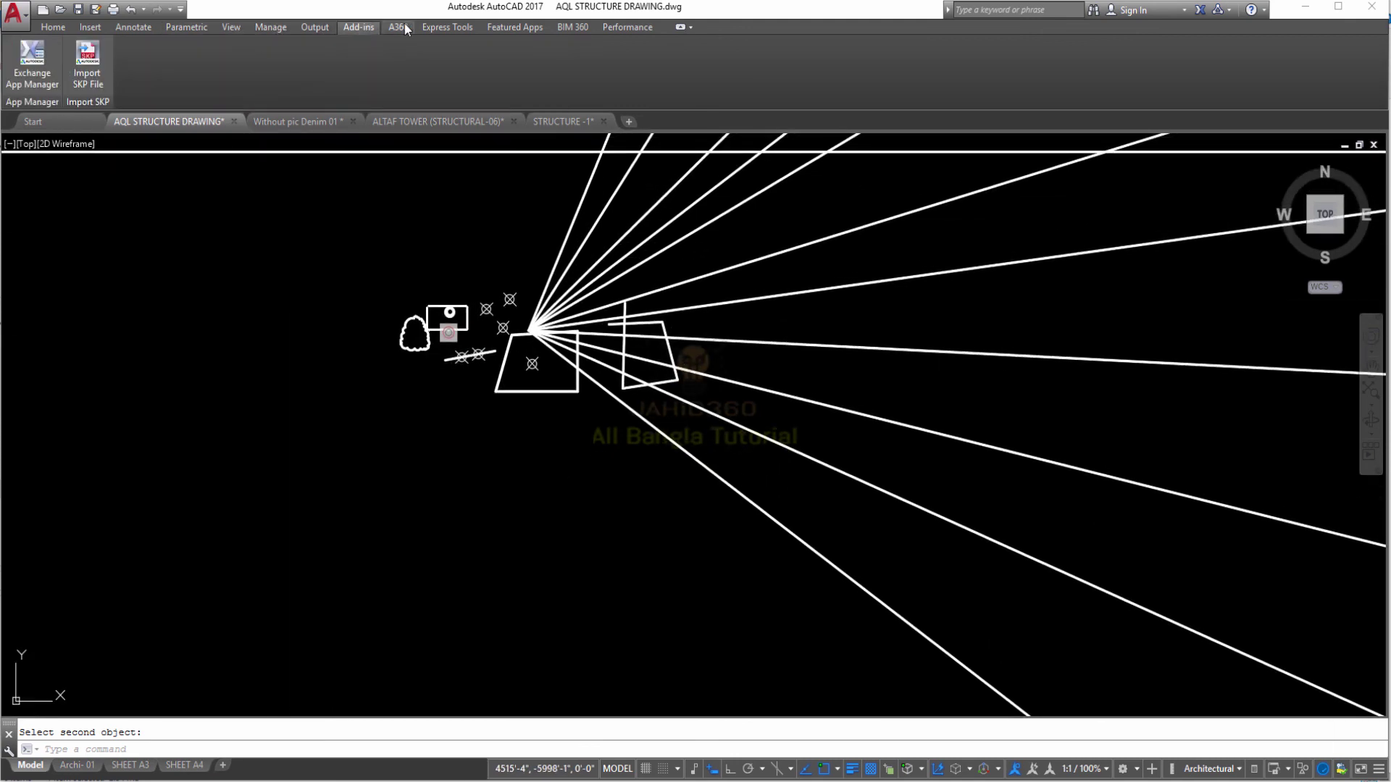
pyautogui.click(398, 27)
pyautogui.click(447, 27)
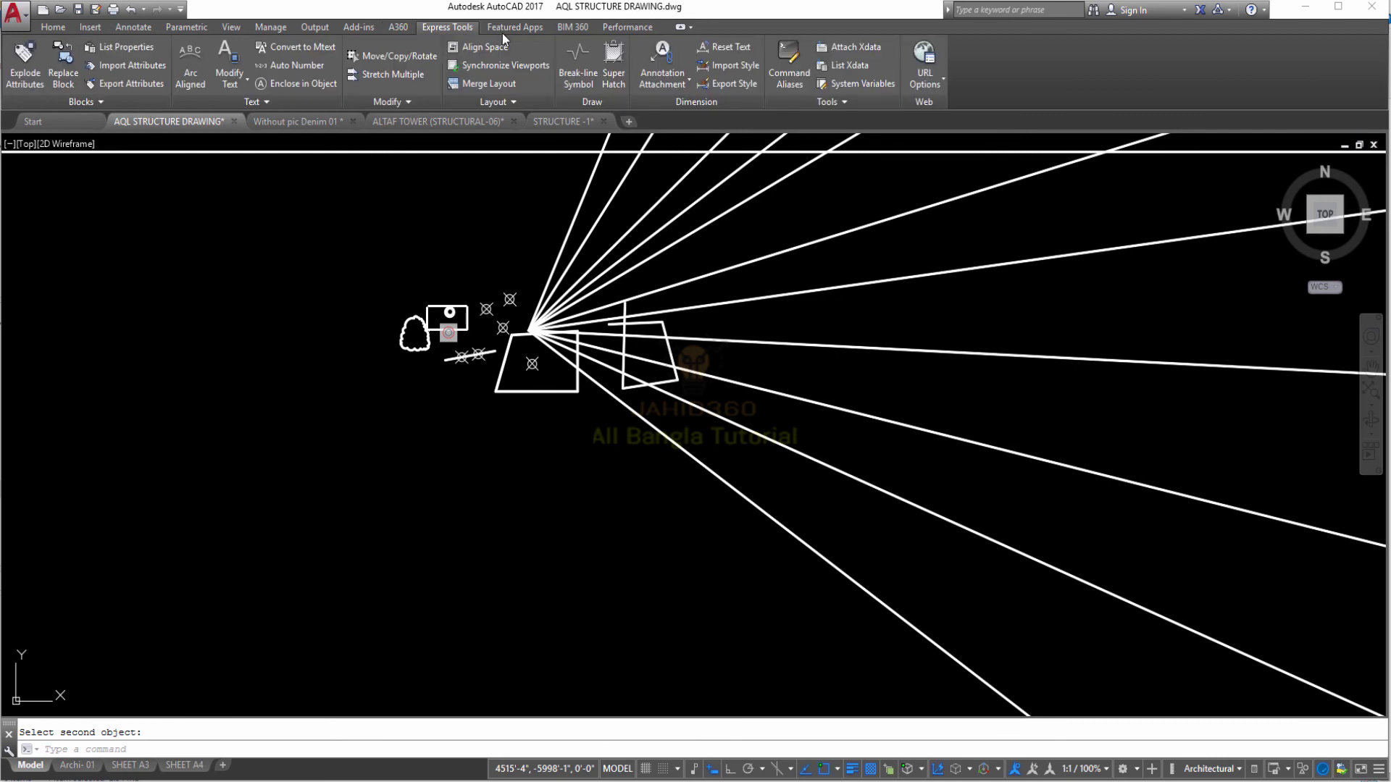
pyautogui.click(572, 26)
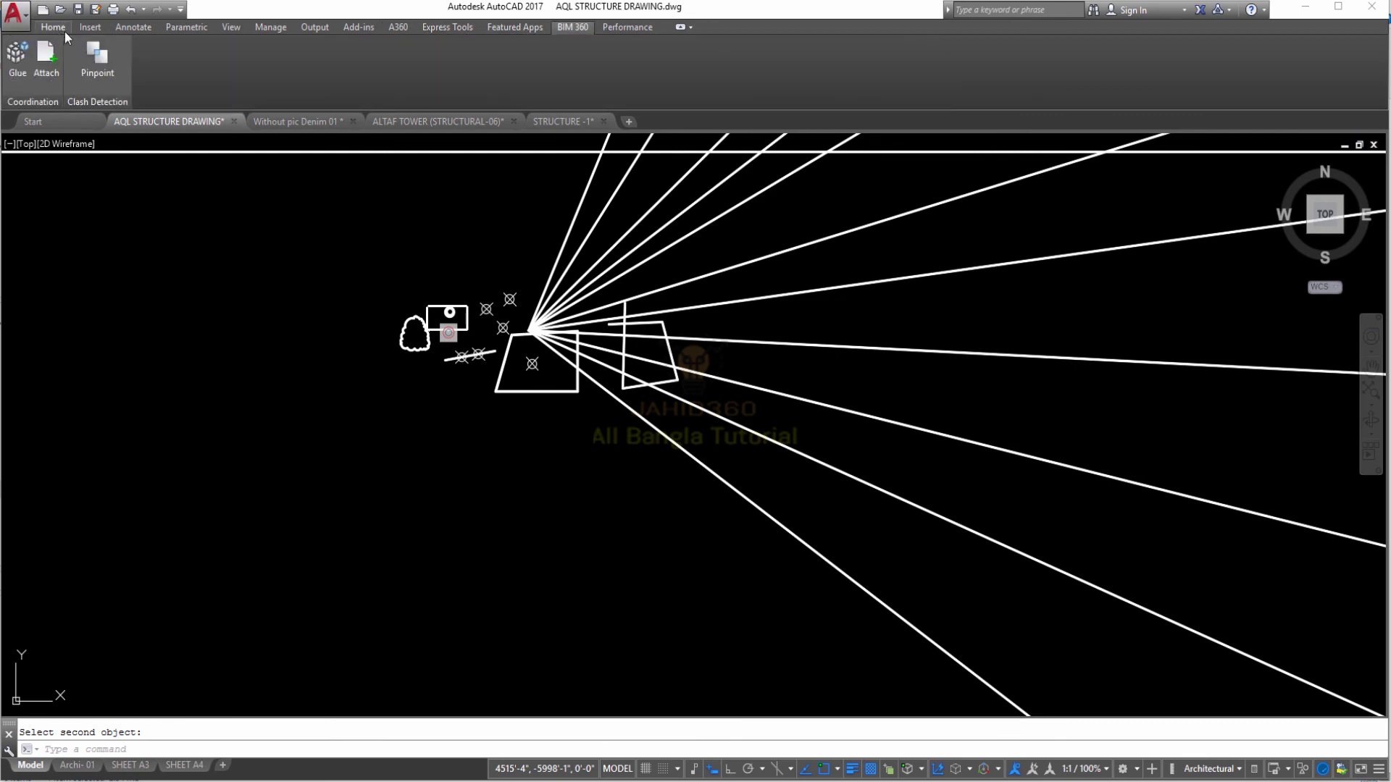
pyautogui.scroll(-3, 590, 494)
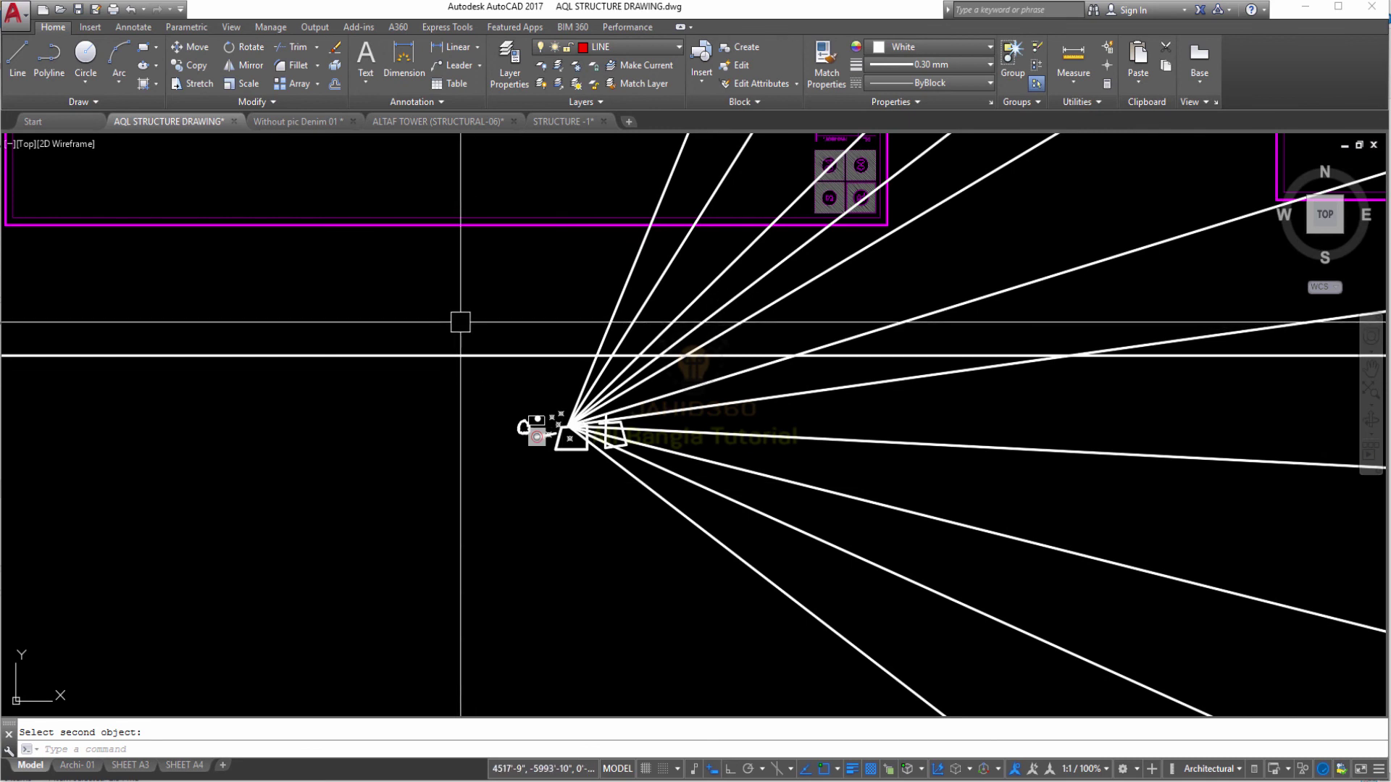
pyautogui.moveTo(431, 299); pyautogui.dragTo(397, 295, button='middle')
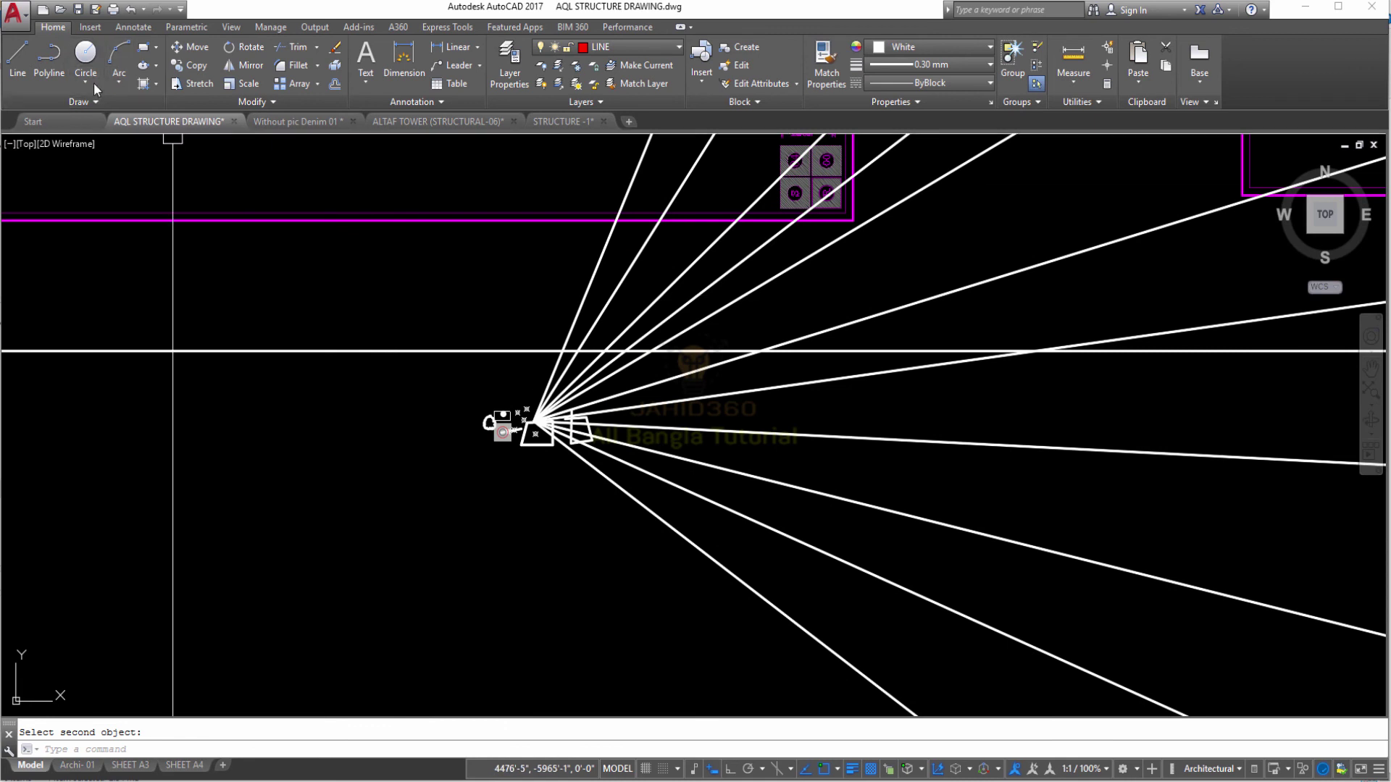